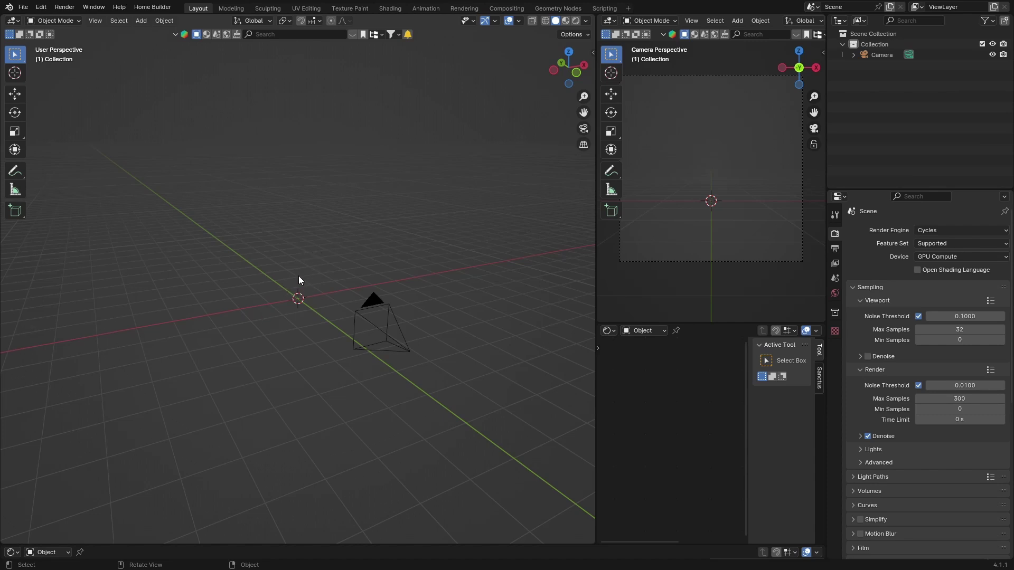
- Add a plane at the origin and scale it up about 6.7 times as the floor
key("shift")
key("shift+a")
mouse_move(267, 305)
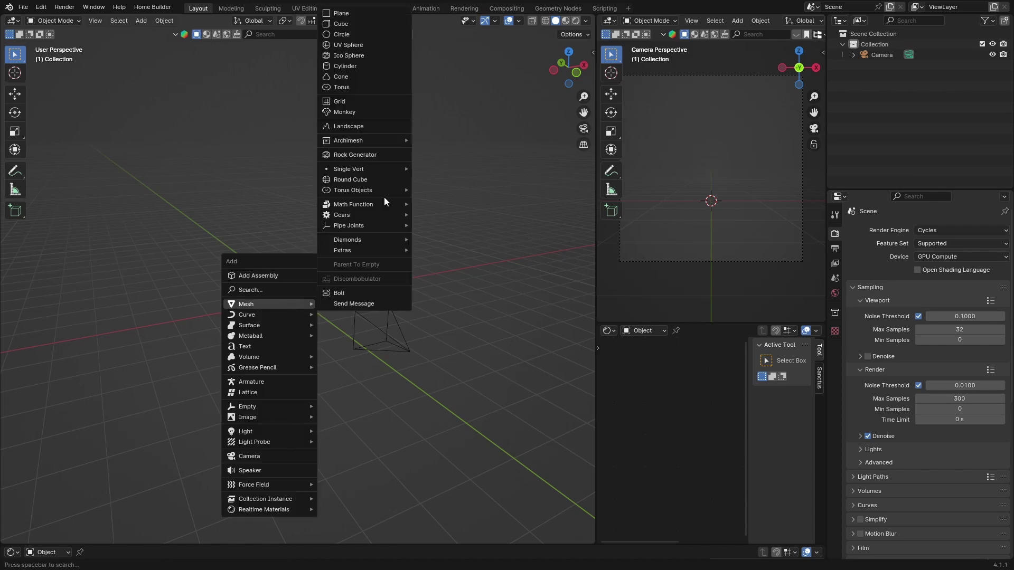
left_click(342, 16)
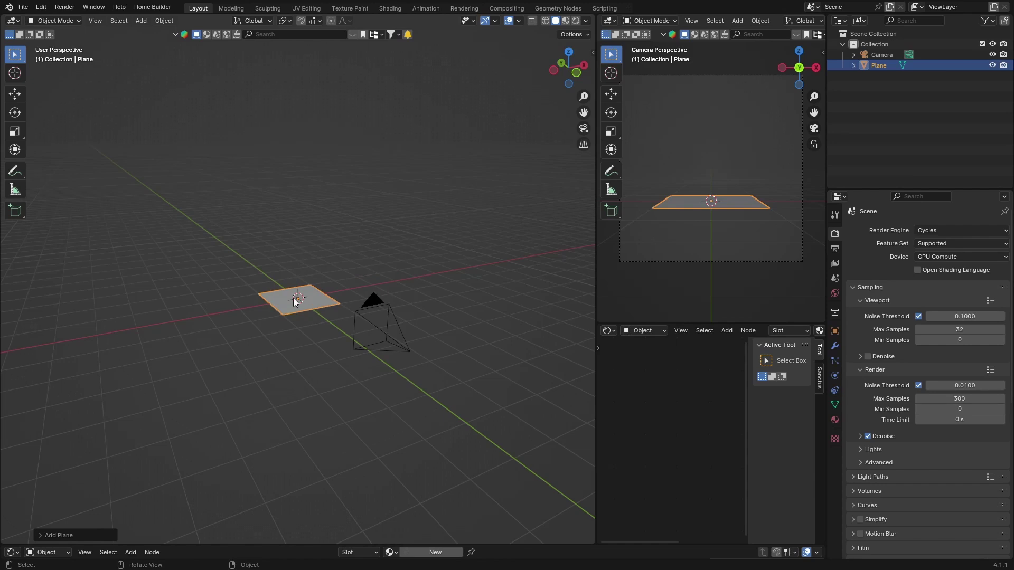
key("s")
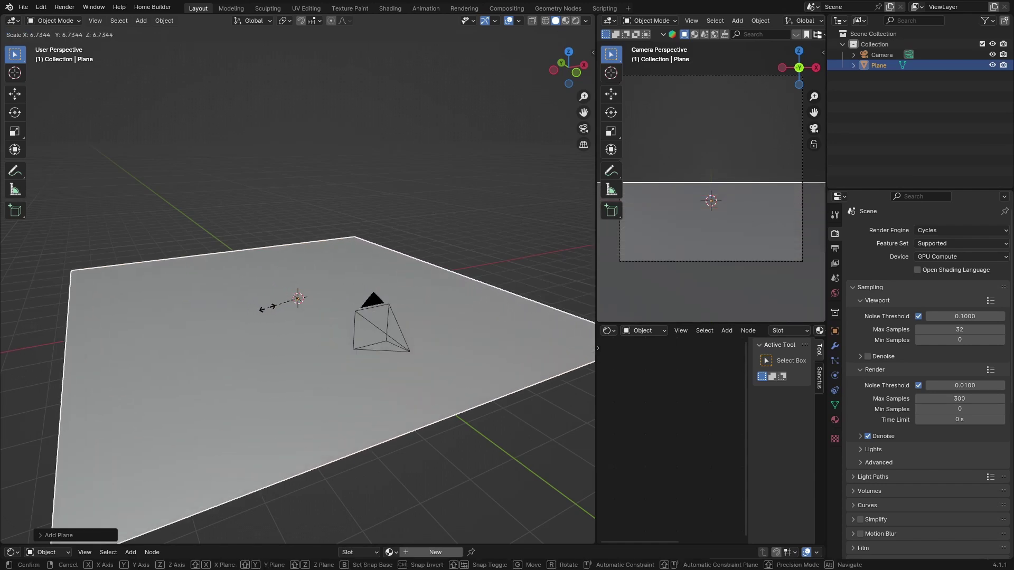
left_click(311, 298)
middle_click_drag(315, 376, 253, 362)
scroll(257, 359, "down", 2)
left_click(363, 204)
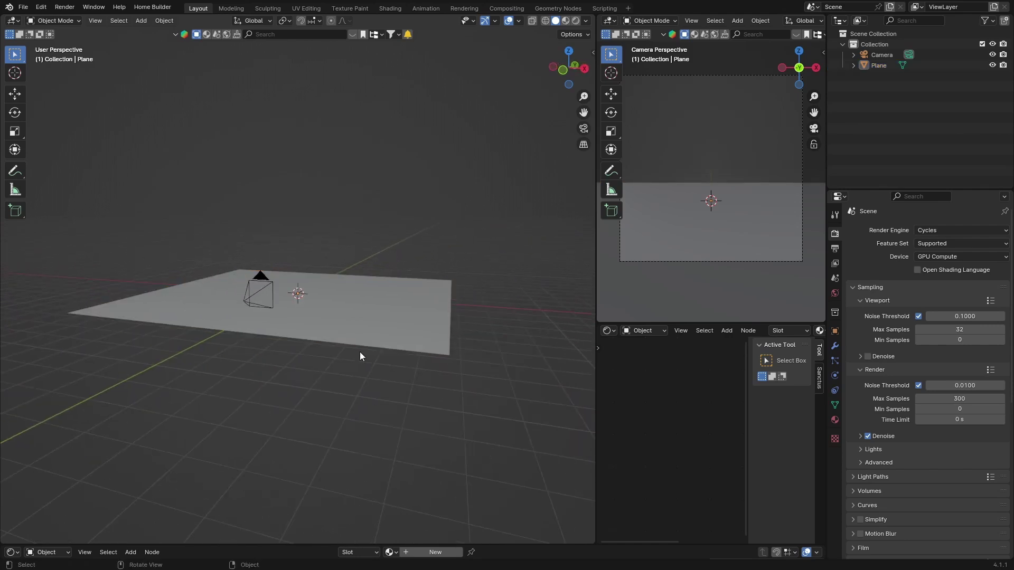
- Add a cube at the origin and scale it up uniformly to about three times its size
middle_click_drag(362, 351, 294, 357)
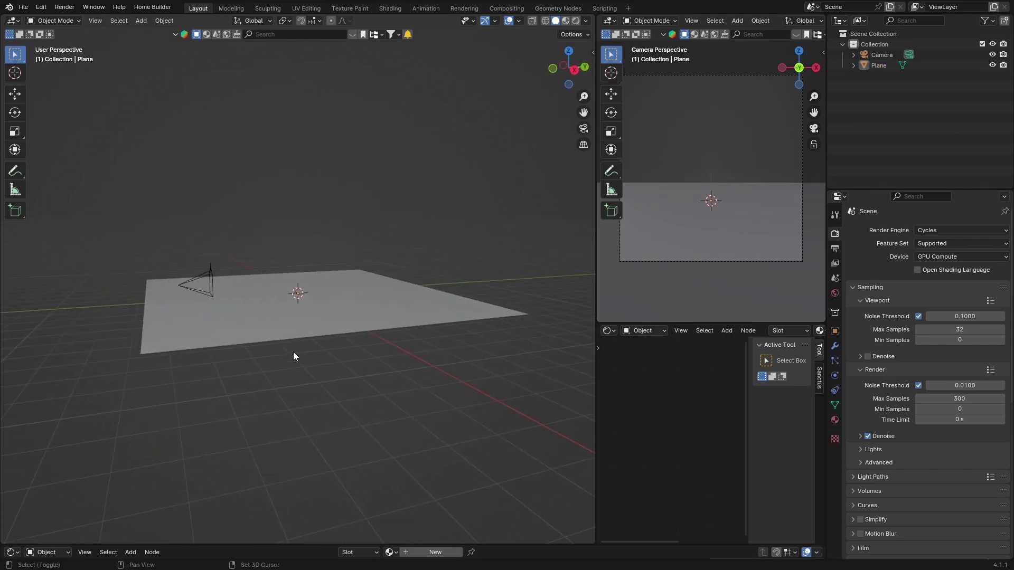
key("shift+a")
mouse_move(274, 350)
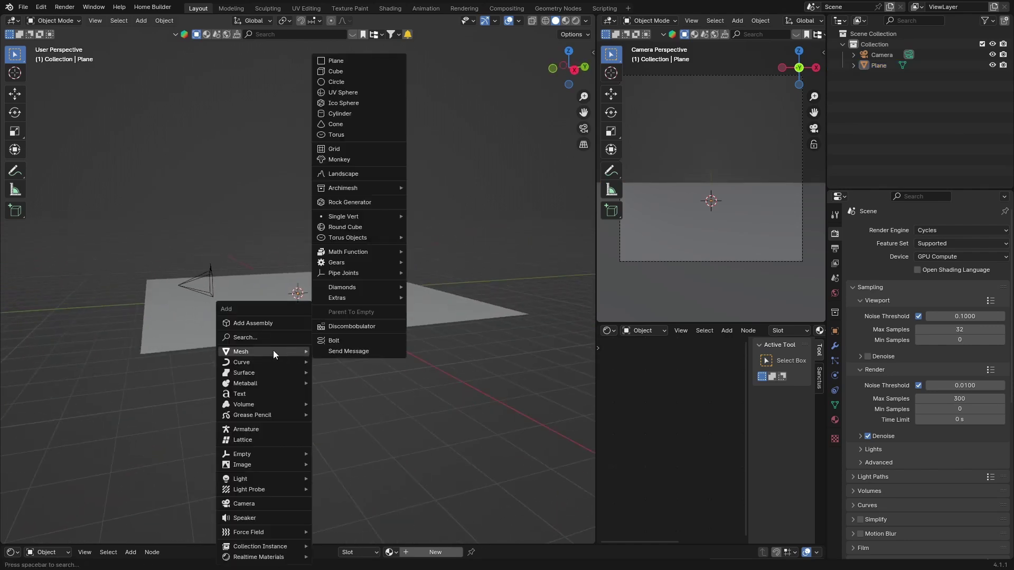
left_click(346, 73)
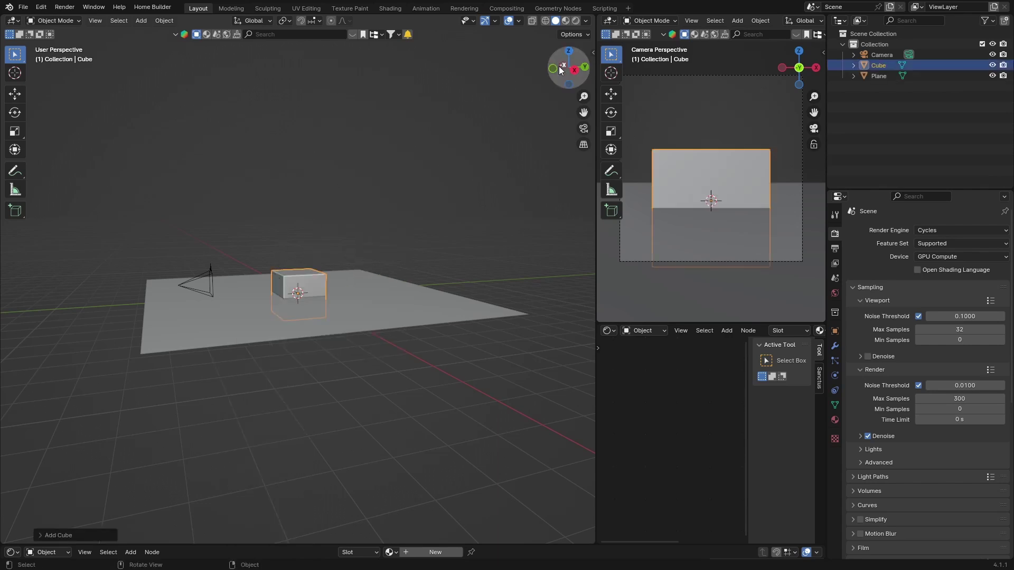
left_click(568, 52)
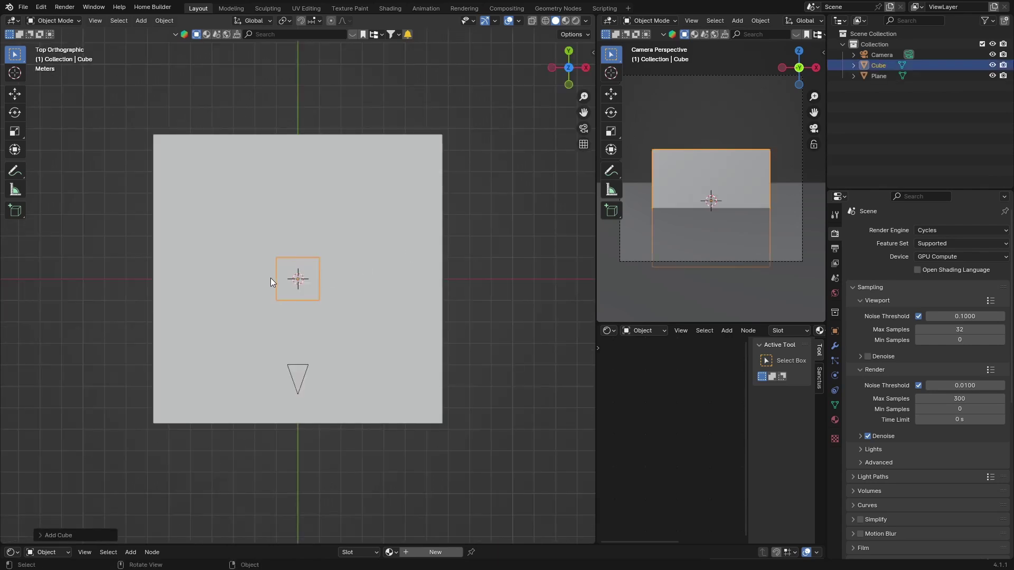
key("s")
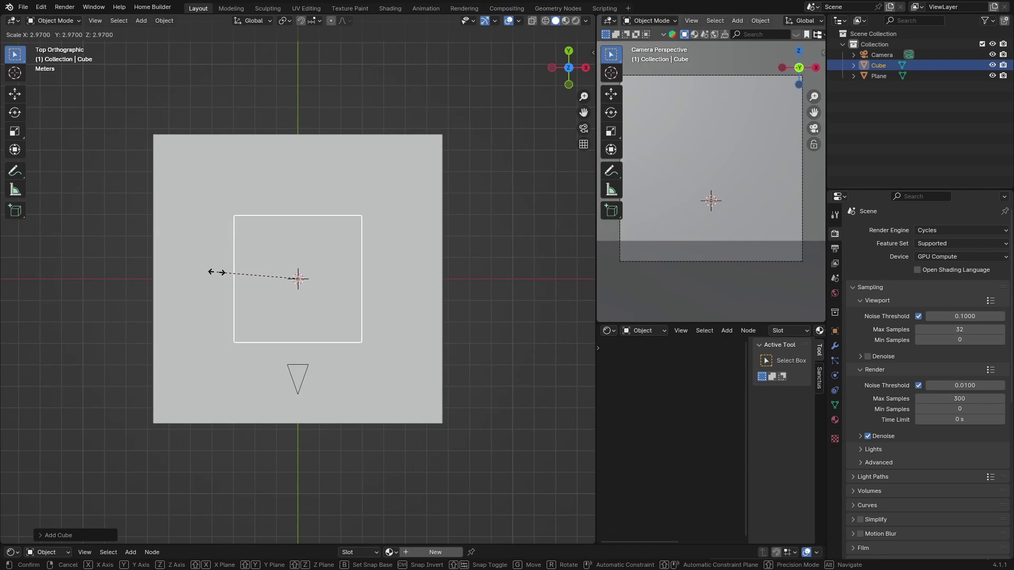
left_click(208, 274)
- Flatten the cube along Y into a thin wall and move it about 6.6 m along Y to the floor's back edge
left_click(16, 130)
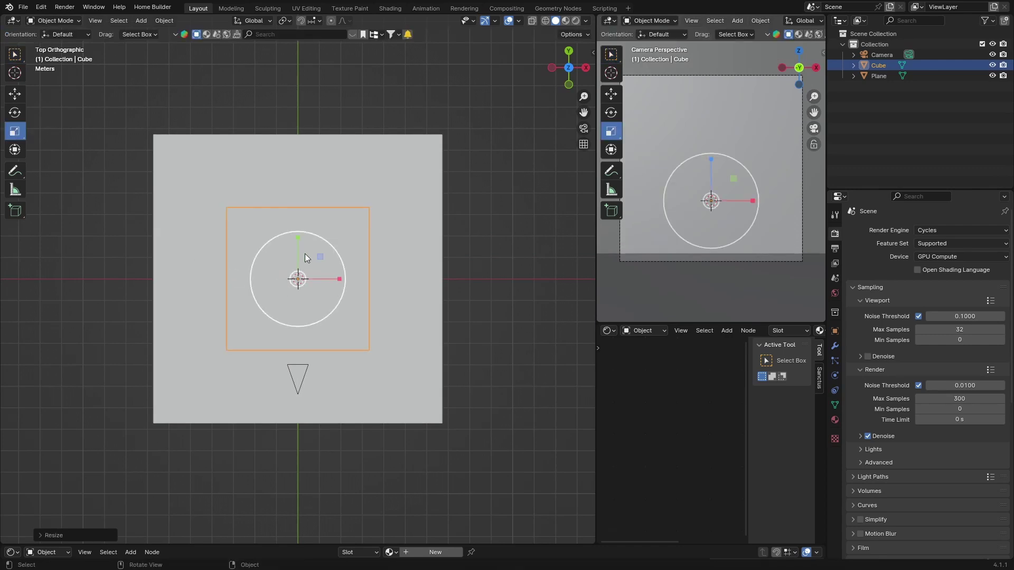
left_click_drag(298, 237, 312, 280)
key("g")
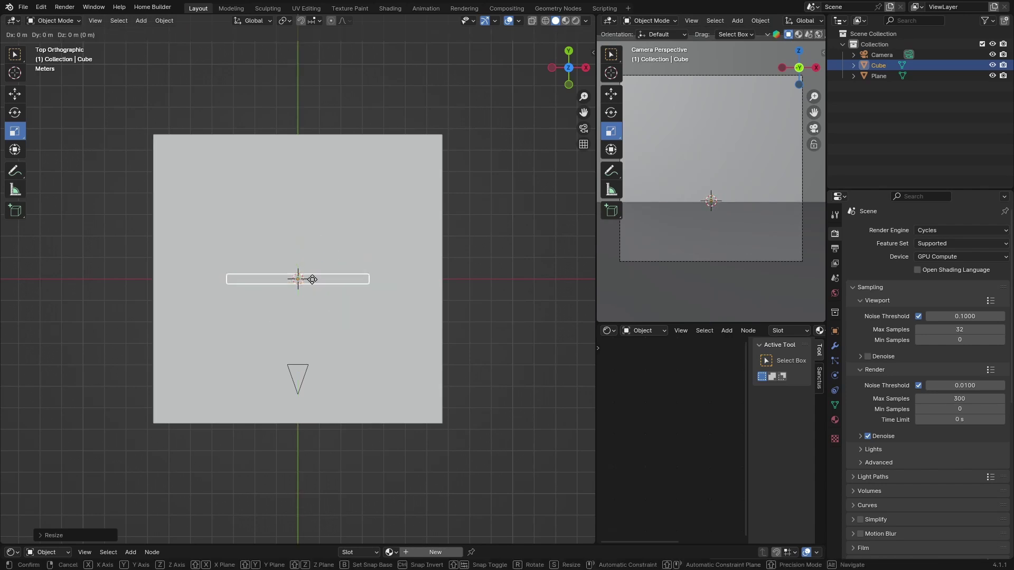
key("y")
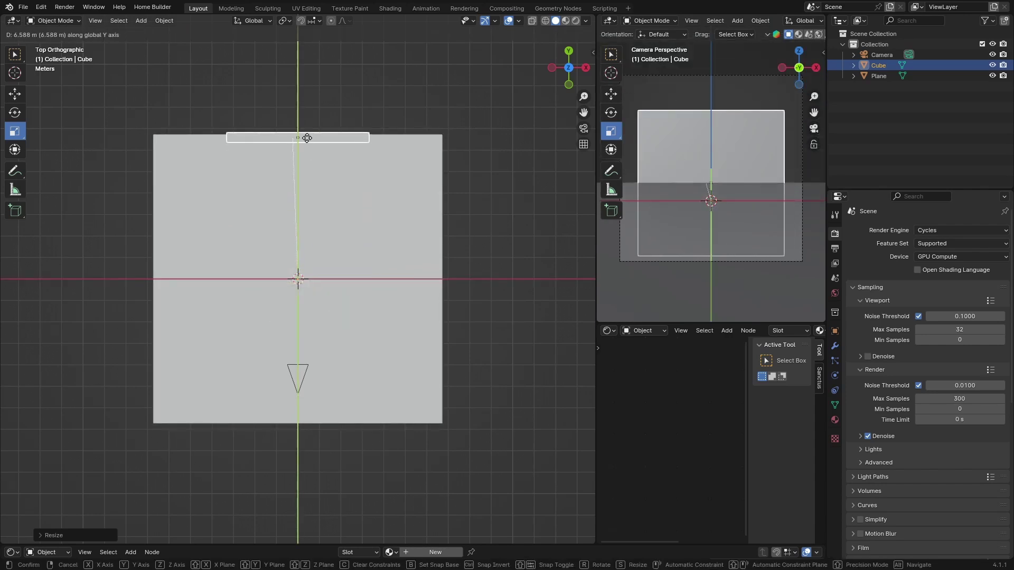
left_click(307, 137)
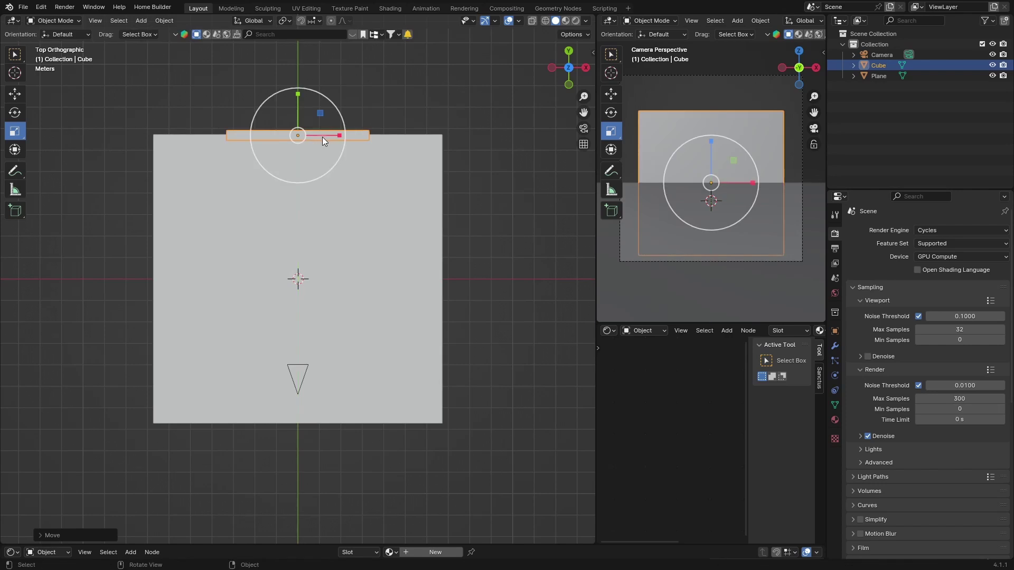
- Stretch the wall along X slightly past the floor's full width and scale it much taller along Z
left_click_drag(339, 136, 389, 139)
left_click(483, 253)
middle_click_drag(473, 263, 482, 154)
left_click(581, 73)
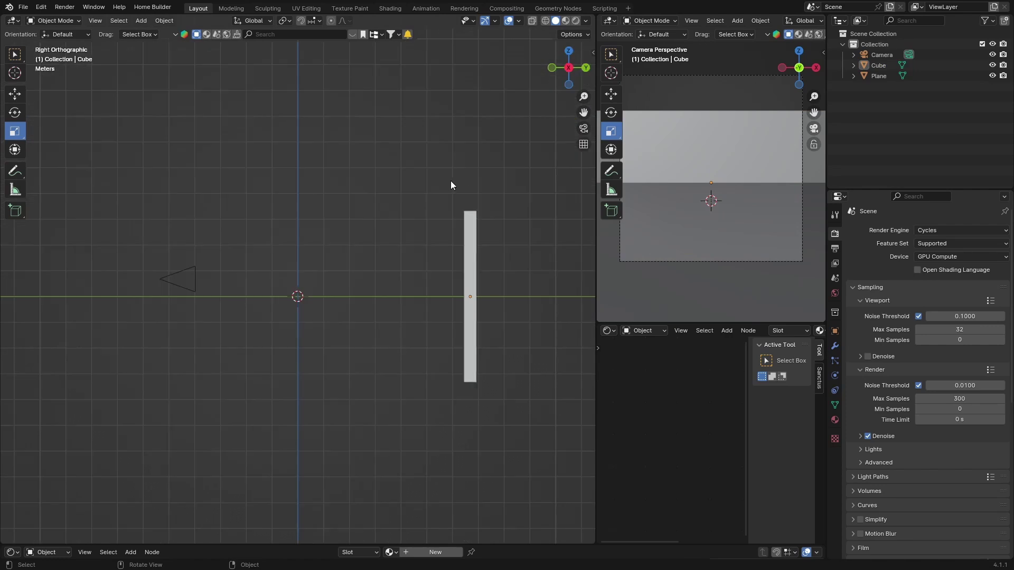
left_click(471, 248)
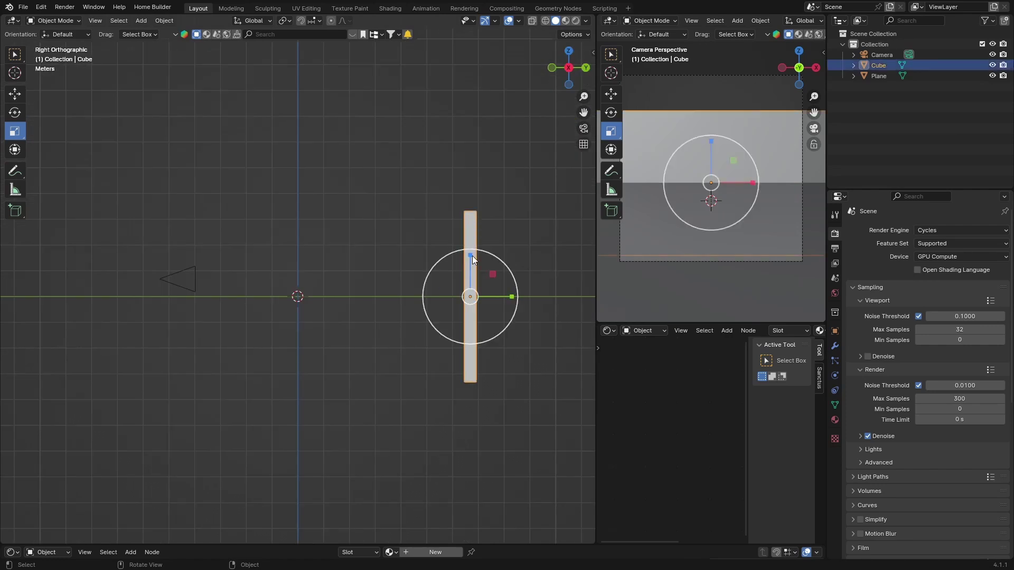
left_click_drag(472, 254, 471, 179)
left_click(309, 390)
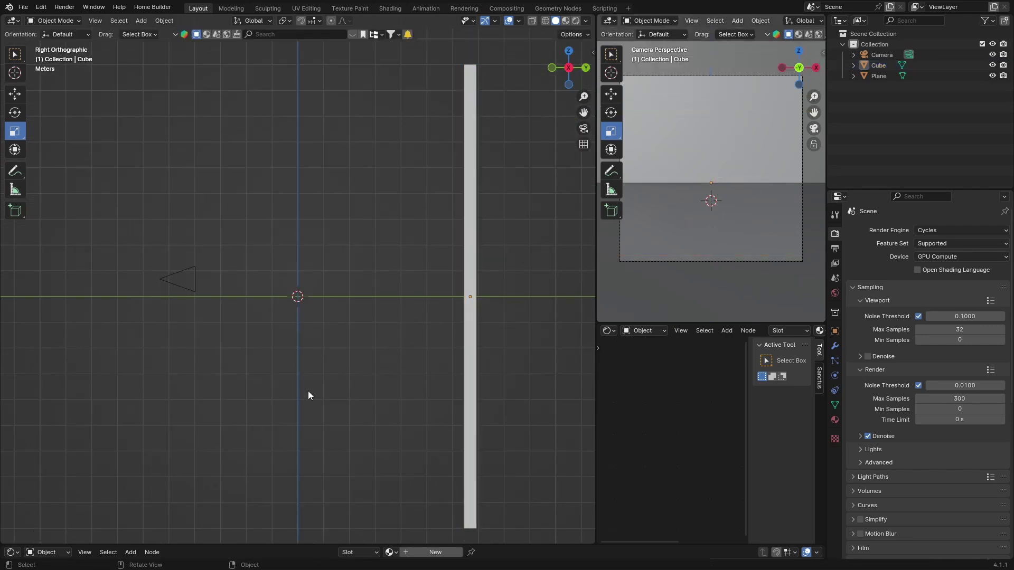
middle_click_drag(308, 391, 336, 401)
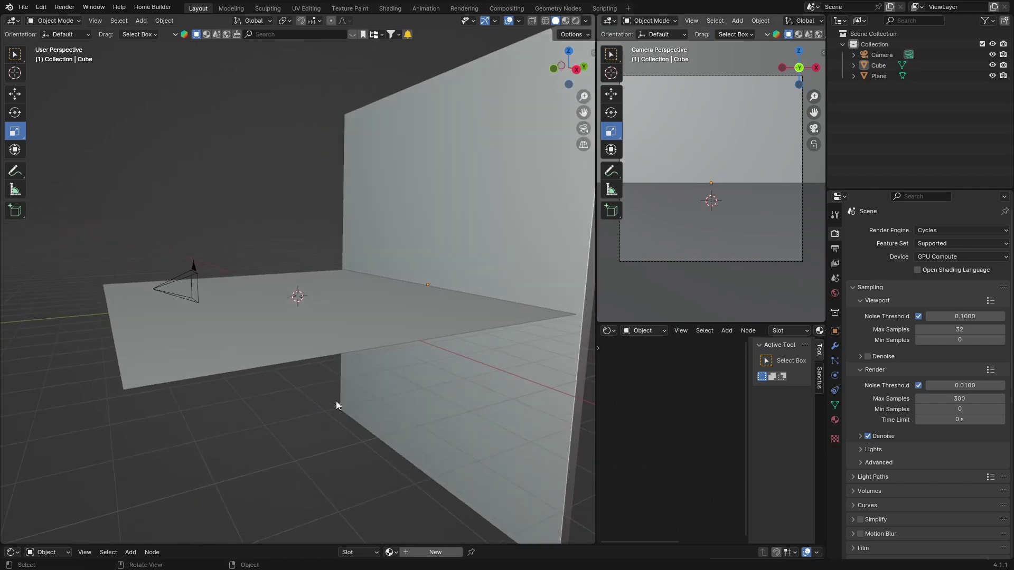
- Move the wall up along Z until its lower edge rests on the floor plane
left_click(576, 70)
left_click(465, 255)
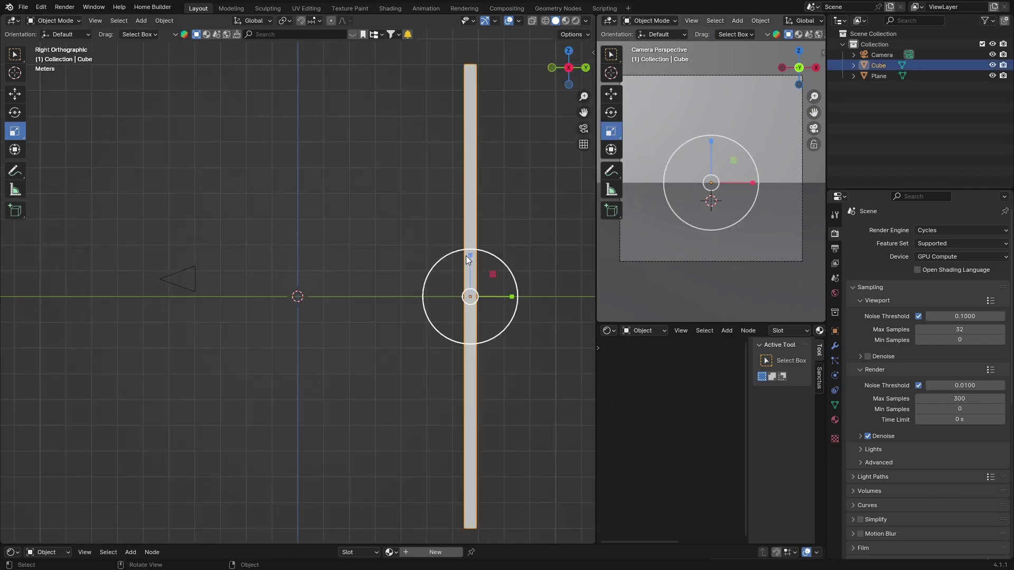
left_click_drag(466, 256, 461, 29)
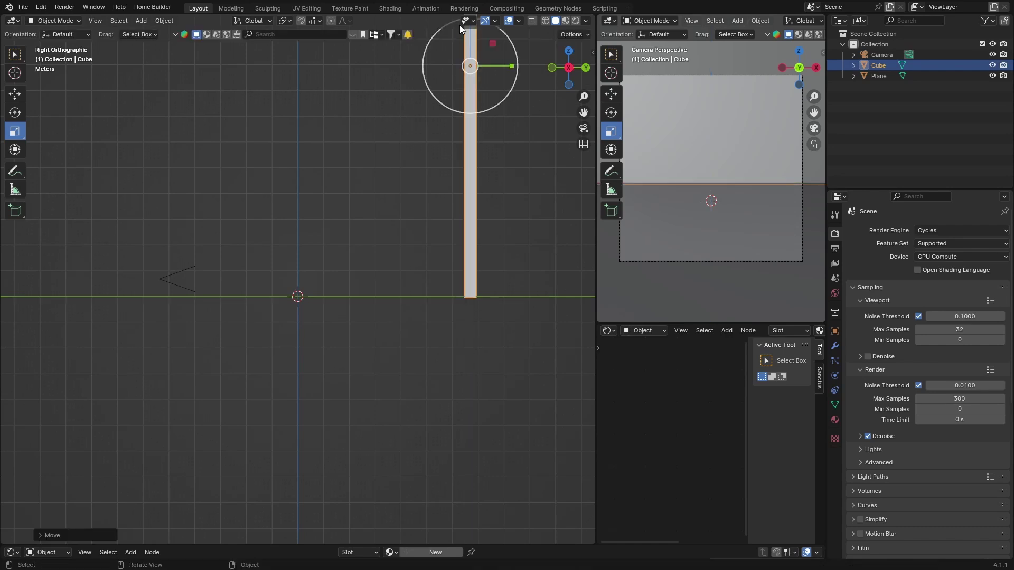
- Set the camera's vertical lens shift (Shift Y) to 0.11
left_click(582, 129)
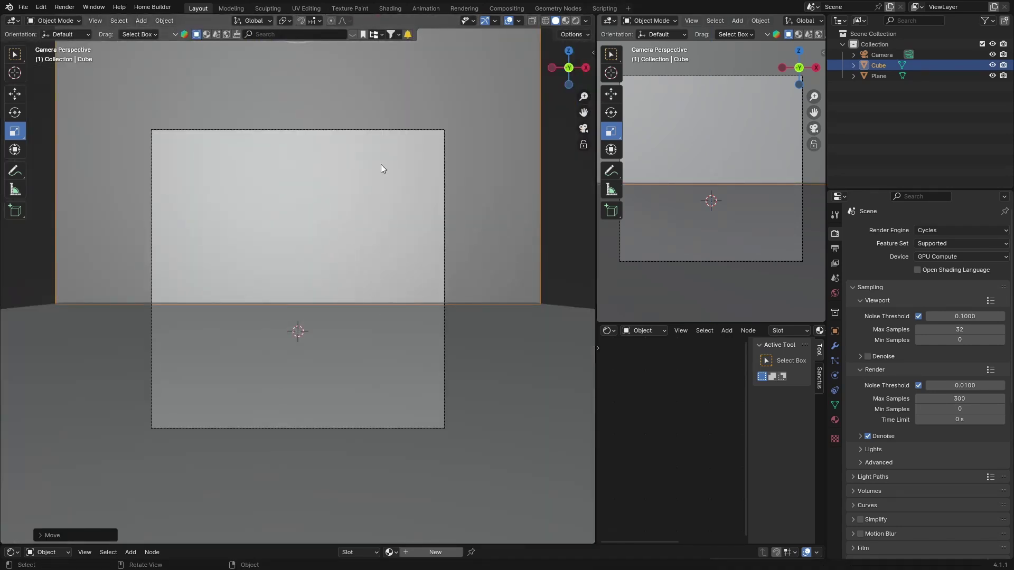
left_click(877, 55)
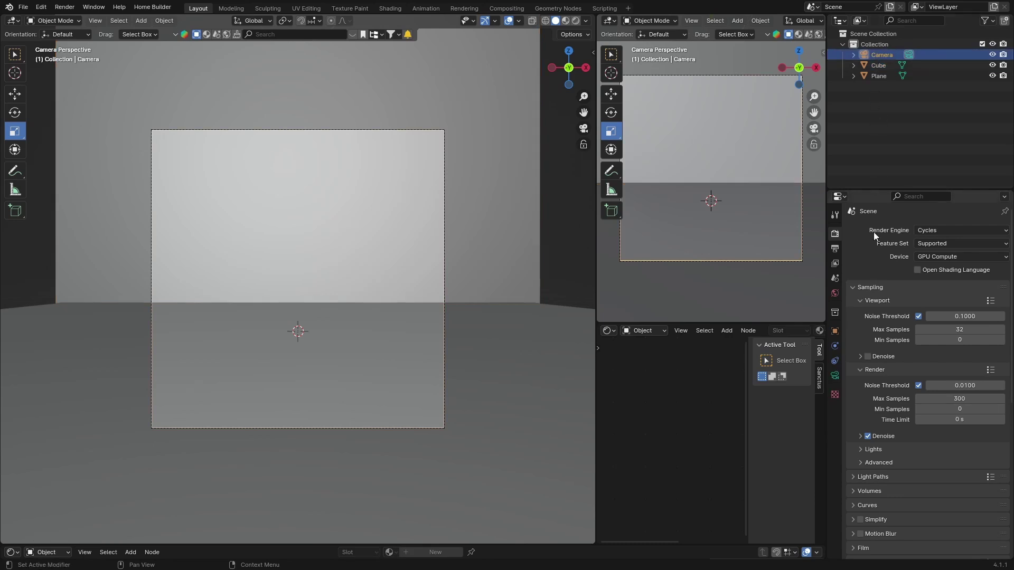
left_click(834, 375)
left_click(952, 320)
type("0.11")
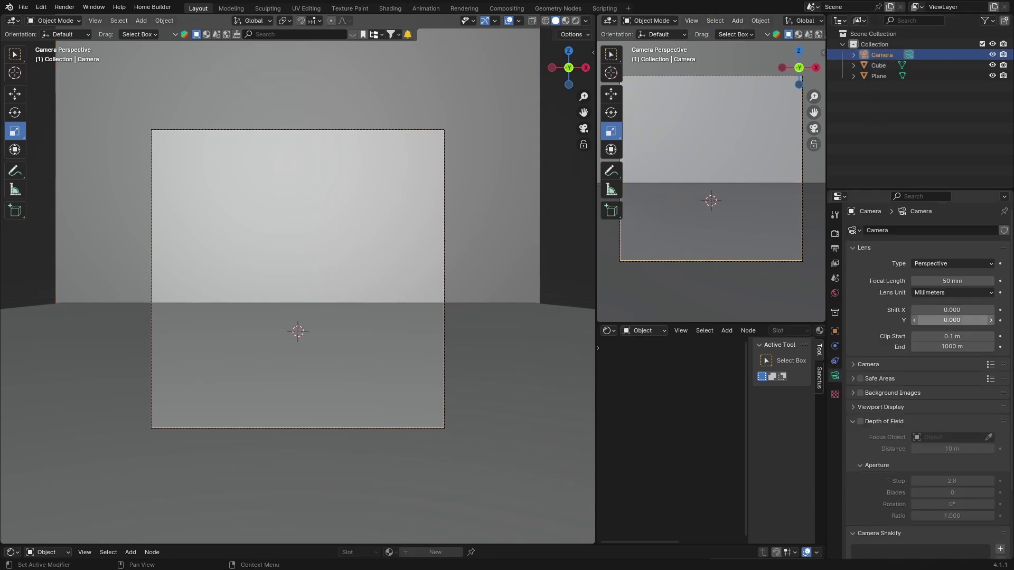
key("Return")
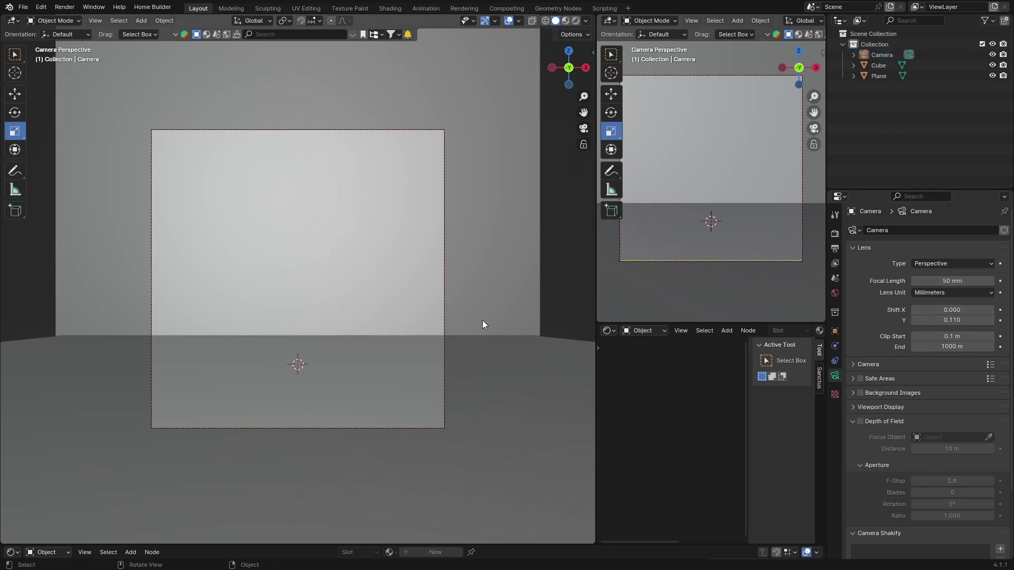
- Display the World surface settings and check the scene through the camera
middle_click_drag(483, 321, 371, 325)
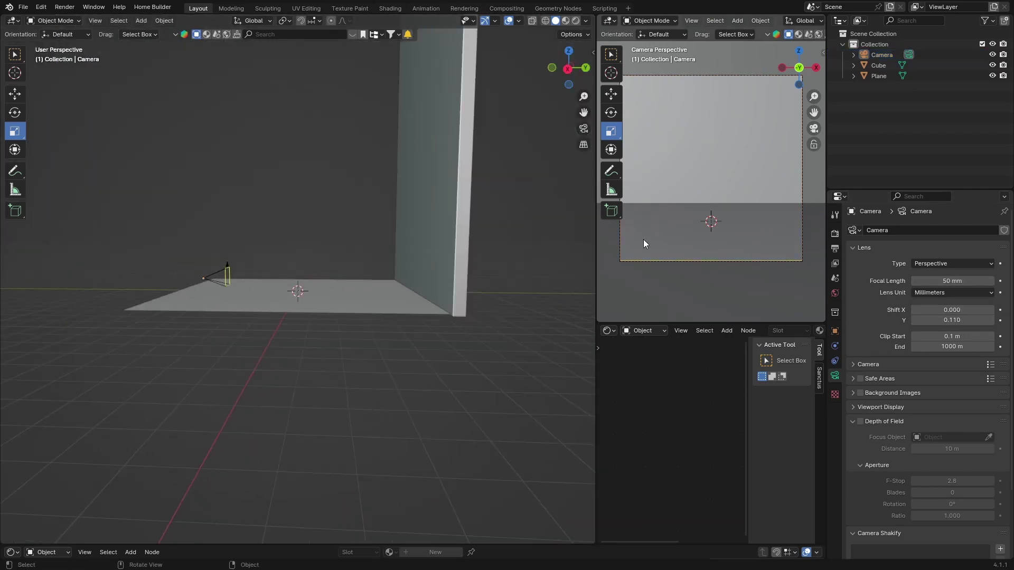
left_click(835, 293)
left_click(584, 128)
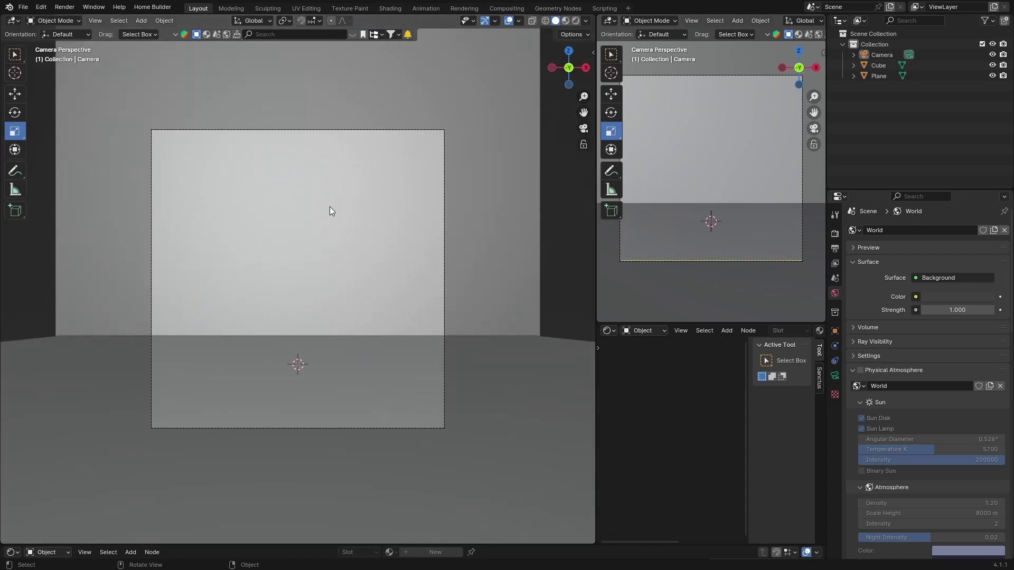
- Add a second cube at the origin and flatten it along Y into a thin upright slab
middle_click_drag(240, 316, 294, 288)
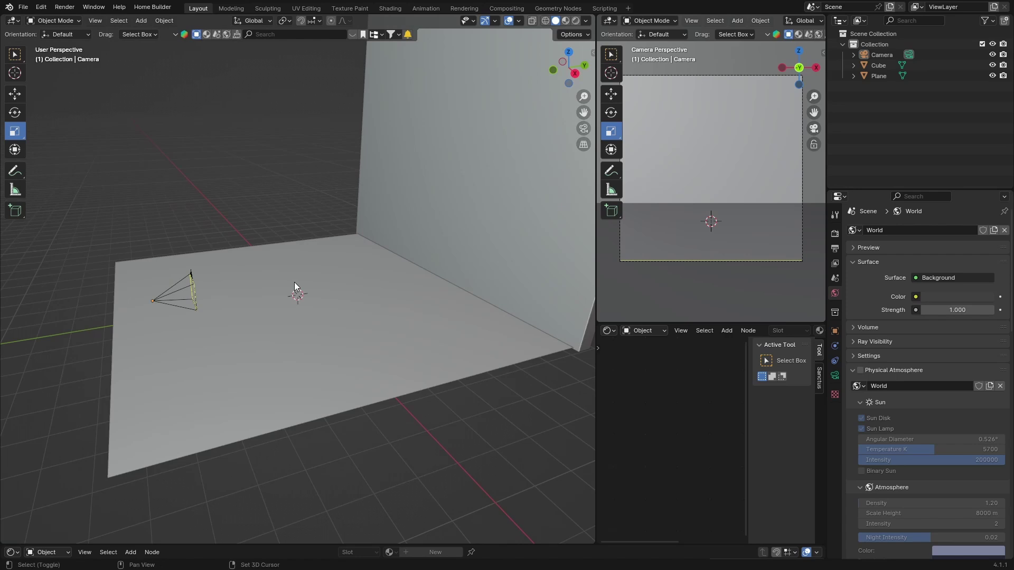
key("shift+a")
mouse_move(294, 282)
left_click(346, 293)
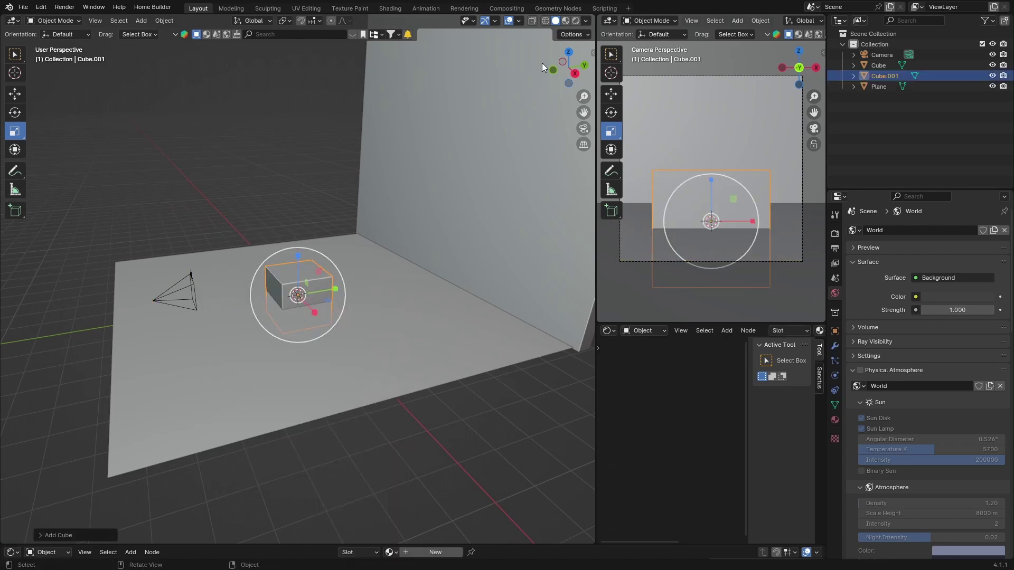
left_click(569, 53)
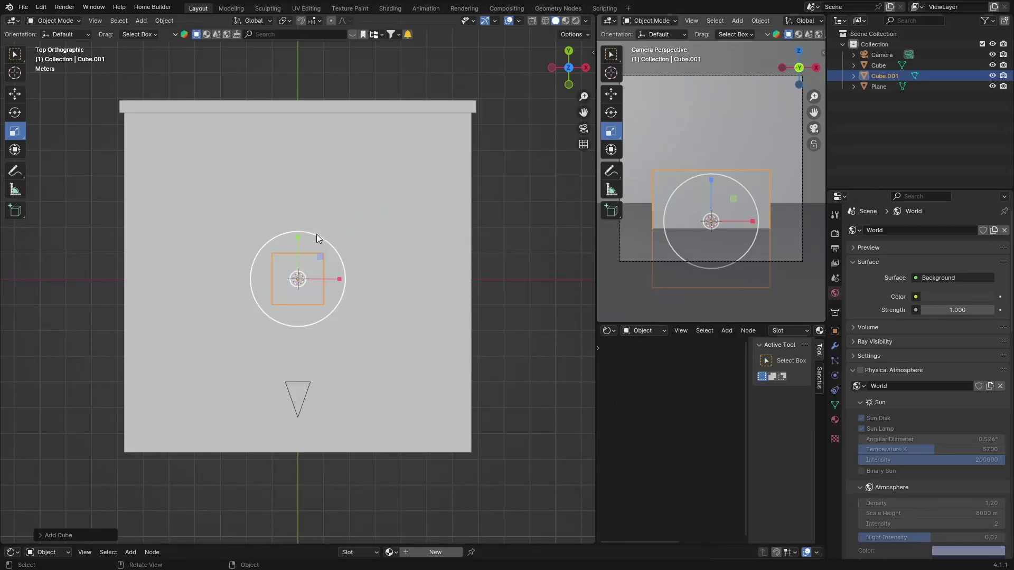
left_click_drag(299, 238, 294, 282)
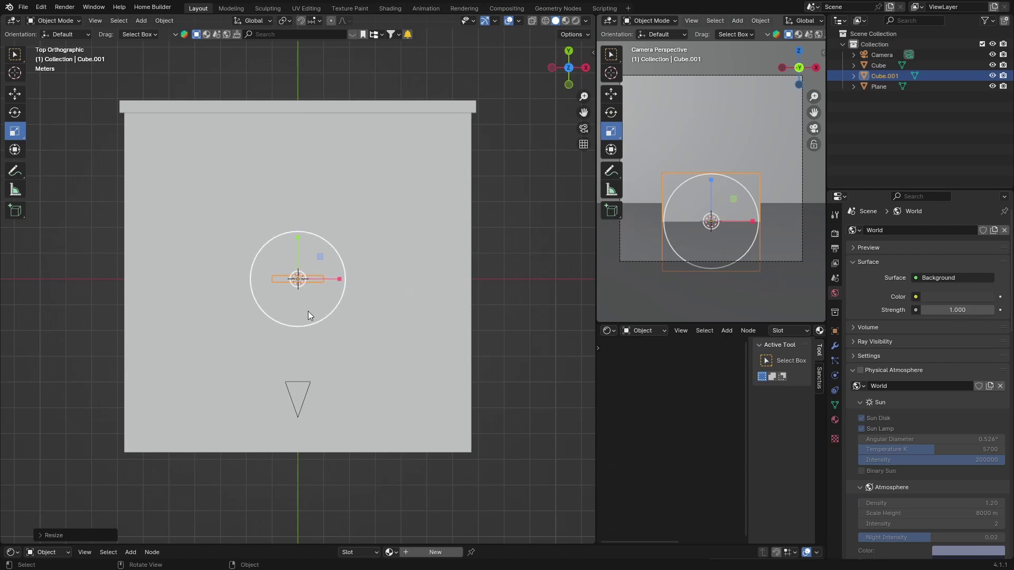
- Raise the small slab about 1 m along Z so that its base sits on the floor
middle_click_drag(308, 311, 308, 209)
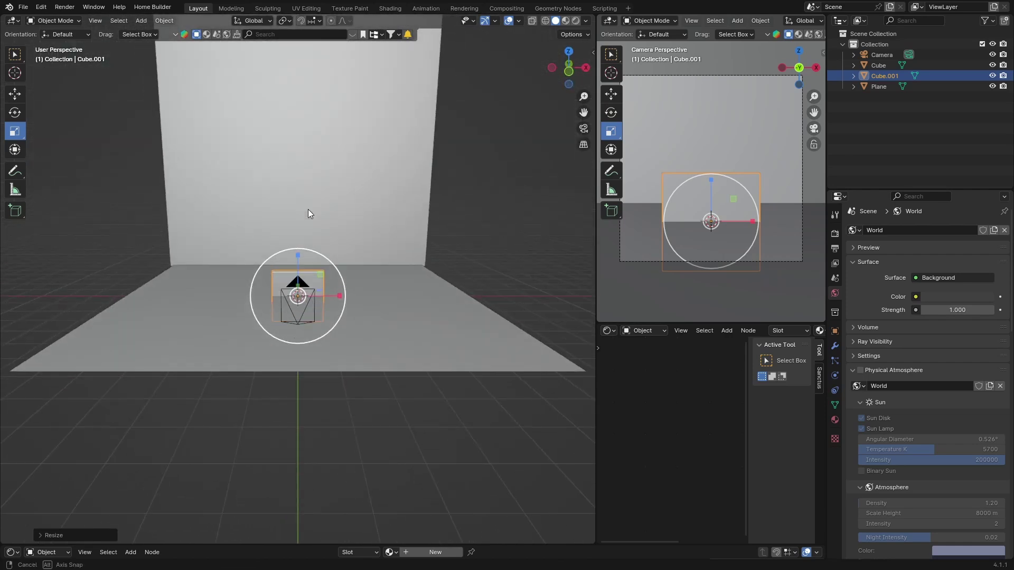
left_click(586, 68)
key("g")
key("z")
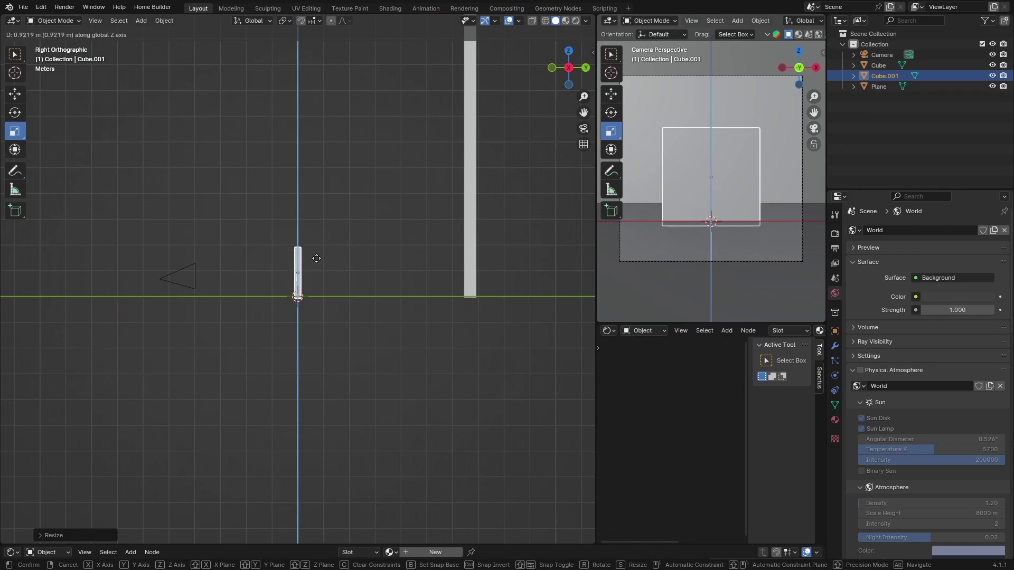
left_click(316, 256)
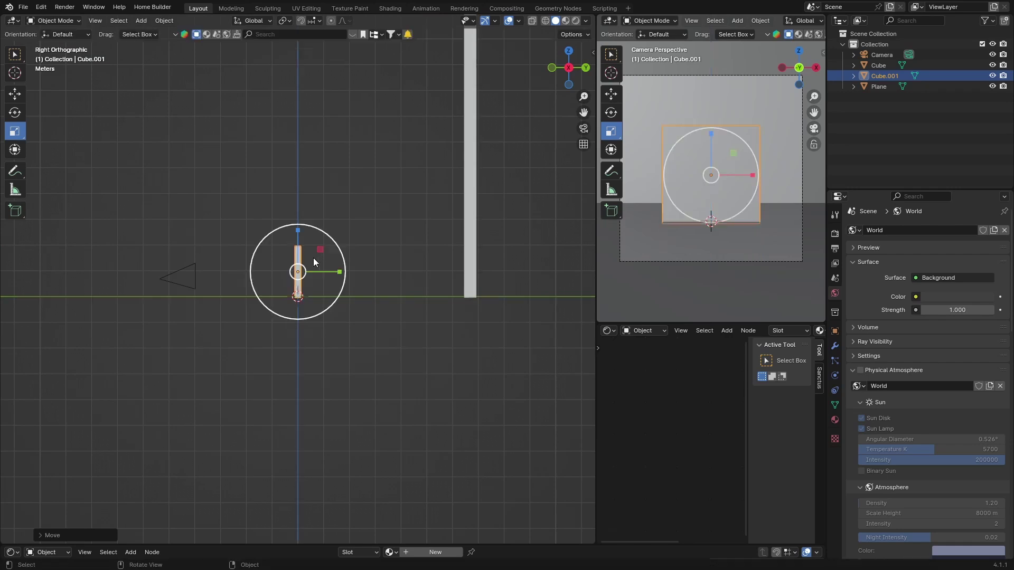
- Bevel the small slab's two upper corner edges by about 0.98 m with many segments to form a smooth arched top
middle_click_drag(211, 253, 113, 193)
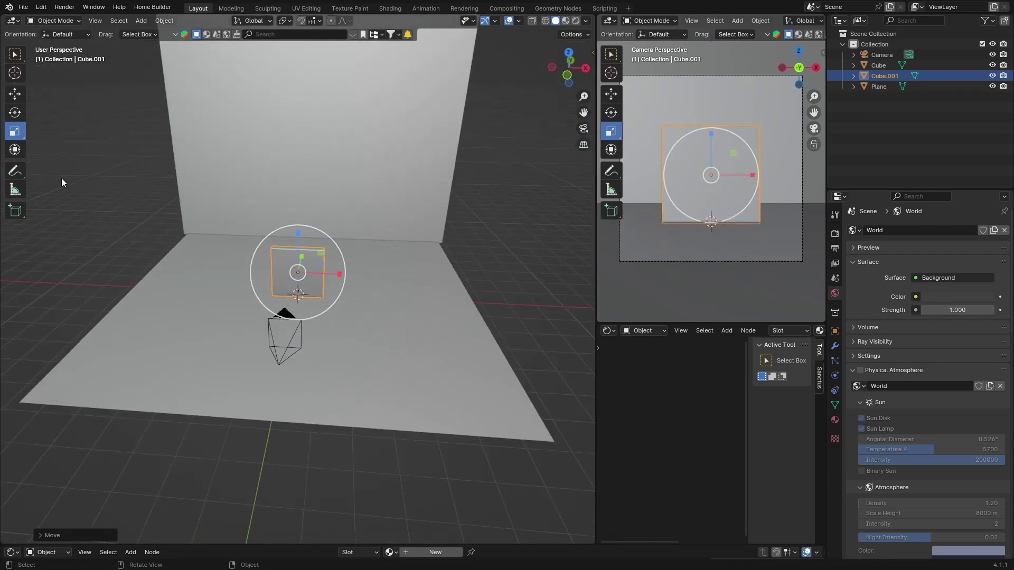
key("Tab")
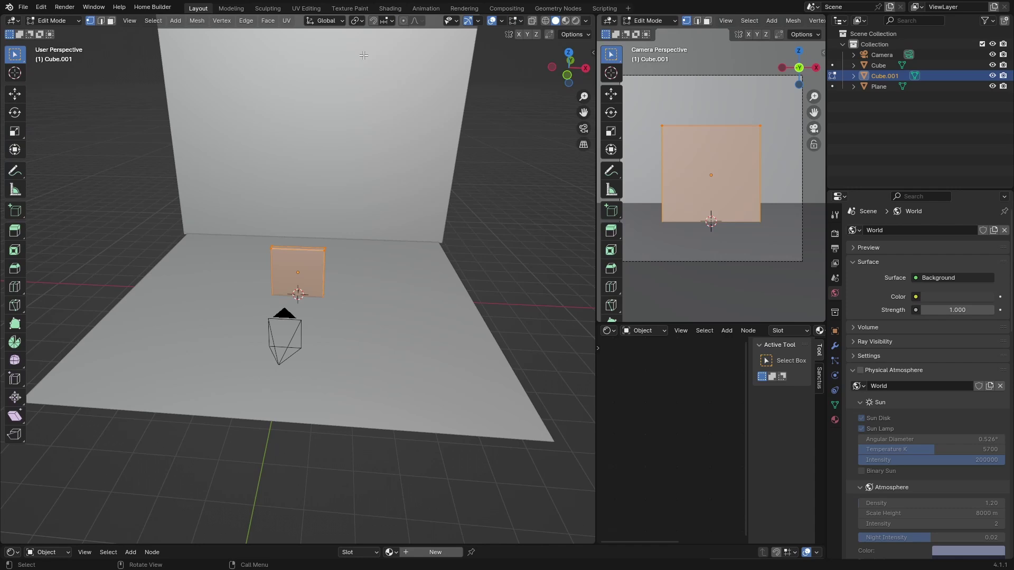
scroll(191, 241, "up", 5)
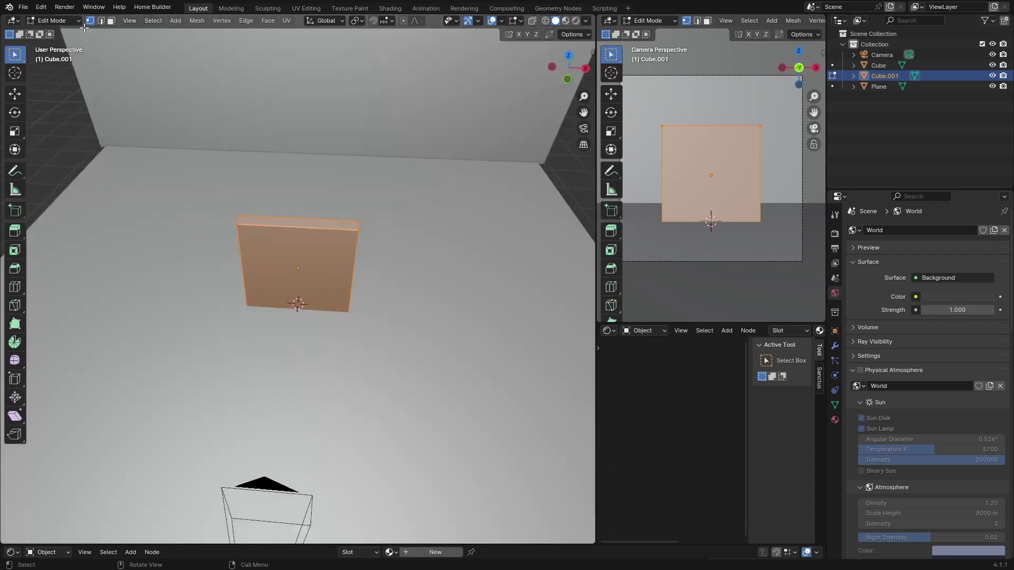
left_click(101, 21)
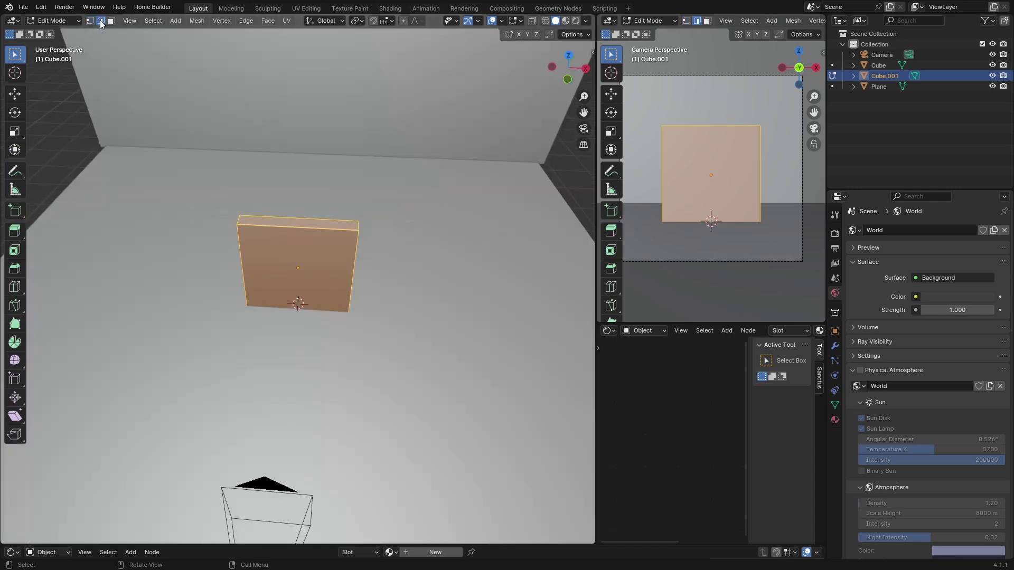
left_click(237, 221)
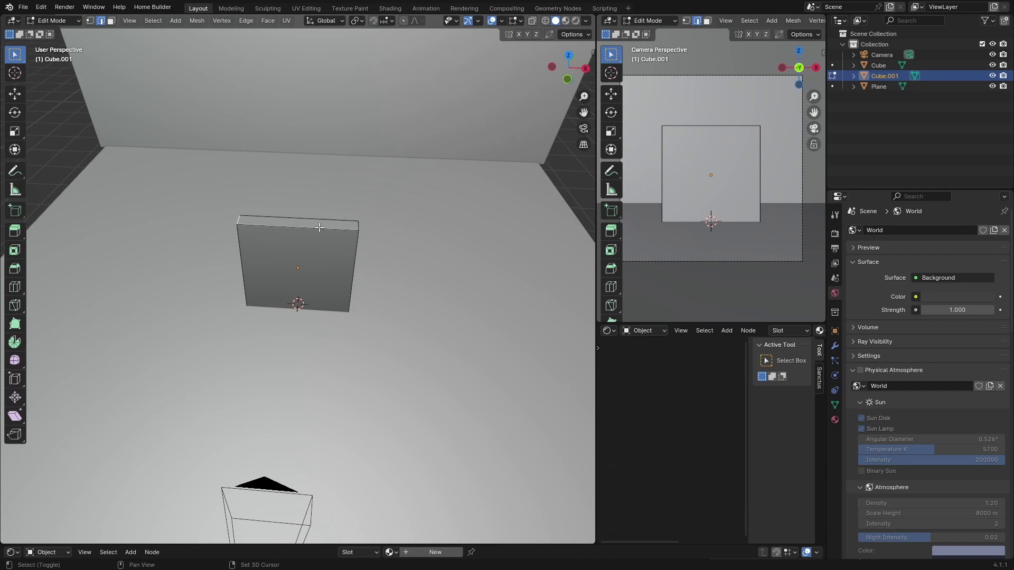
left_click(357, 226, "shift")
key("ctrl+b")
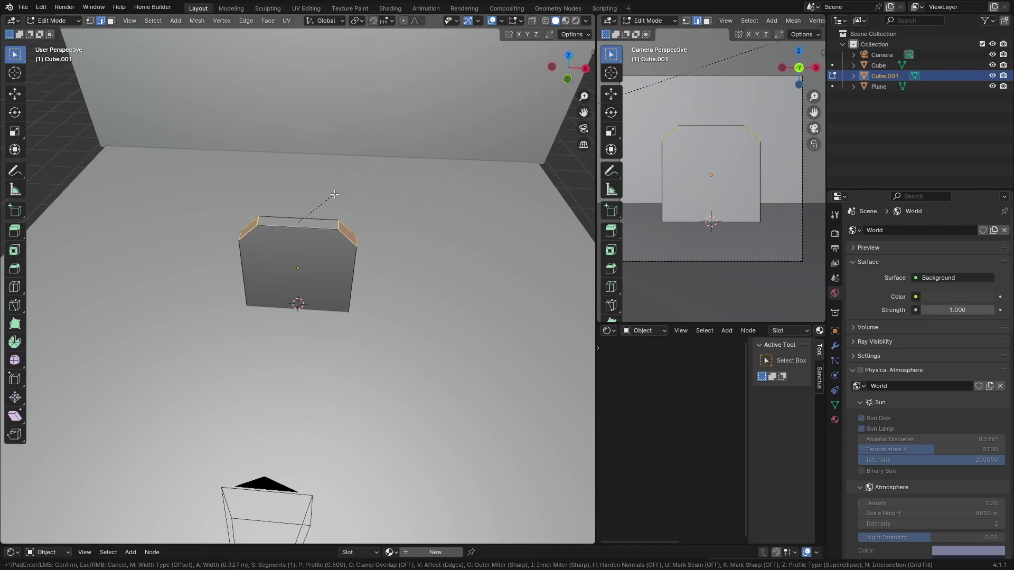
scroll(334, 195, "up", 12)
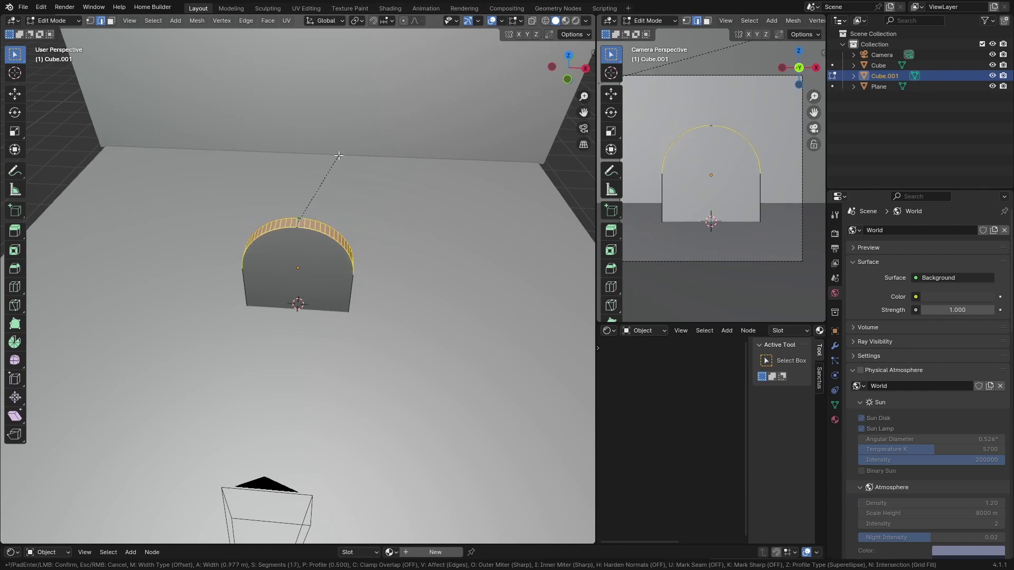
scroll(339, 156, "down", 16)
scroll(336, 154, "up", 16)
left_click(337, 156)
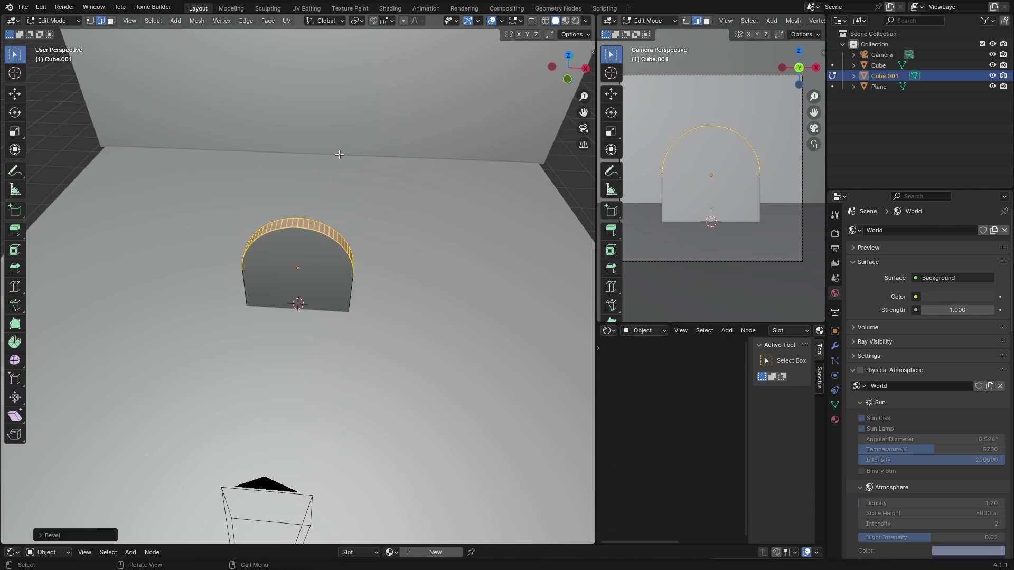
key("Tab")
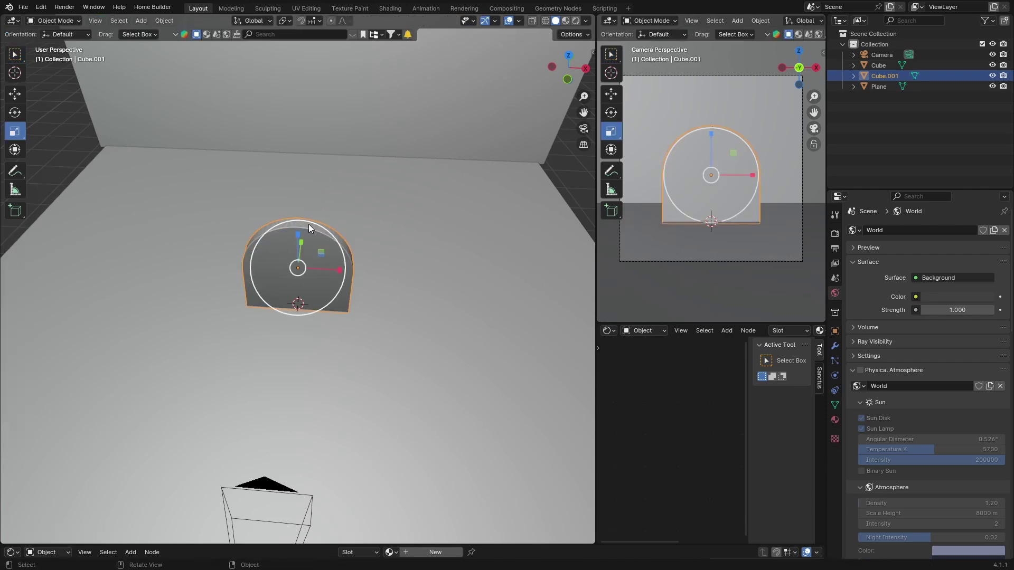
- Move the arched slab along Y from the origin until it touches the front of the back wall
left_click(215, 265)
middle_click_drag(216, 265, 575, 71)
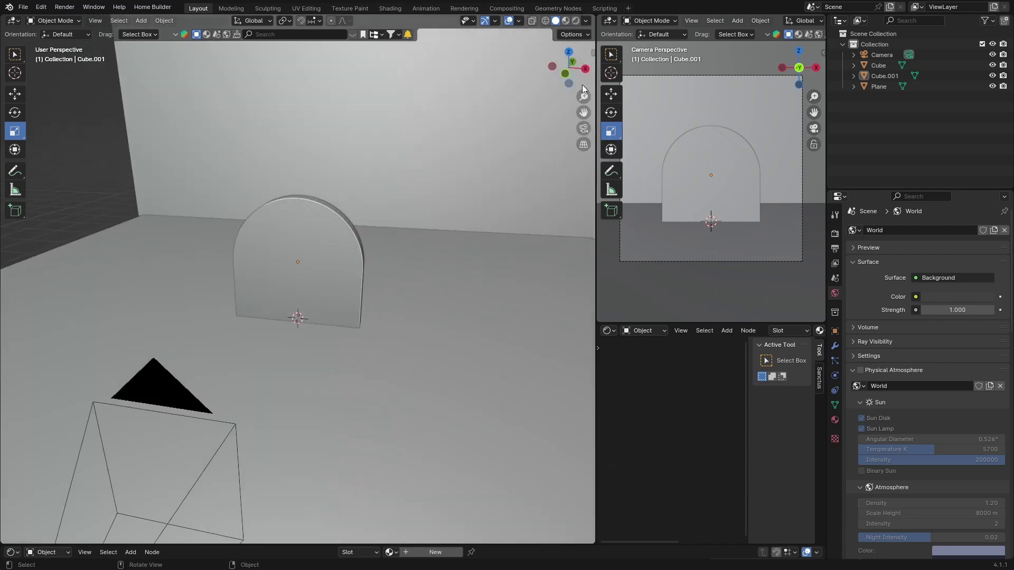
left_click(585, 69)
left_click(296, 255)
scroll(297, 255, "down", 6)
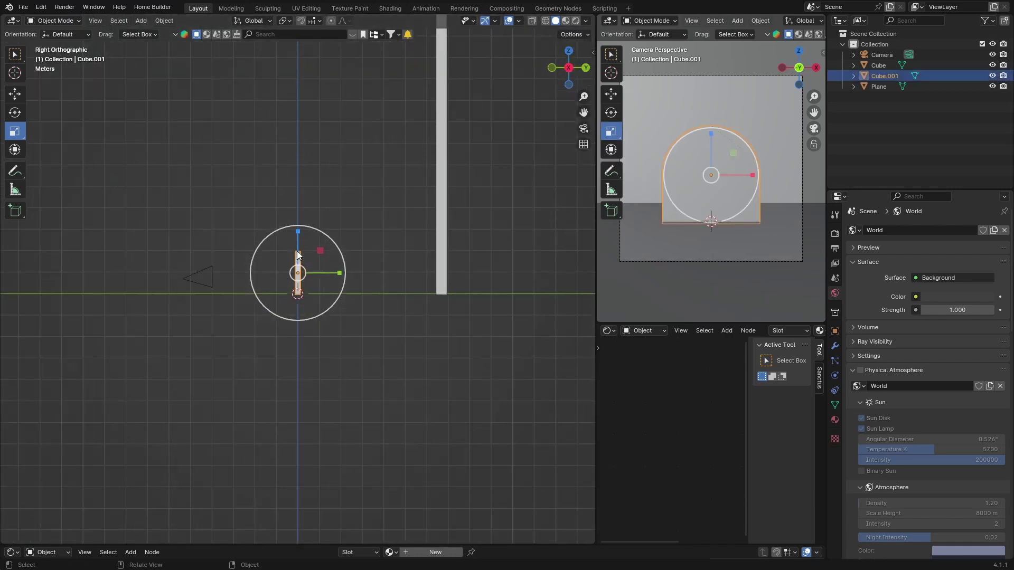
key("g")
key("y")
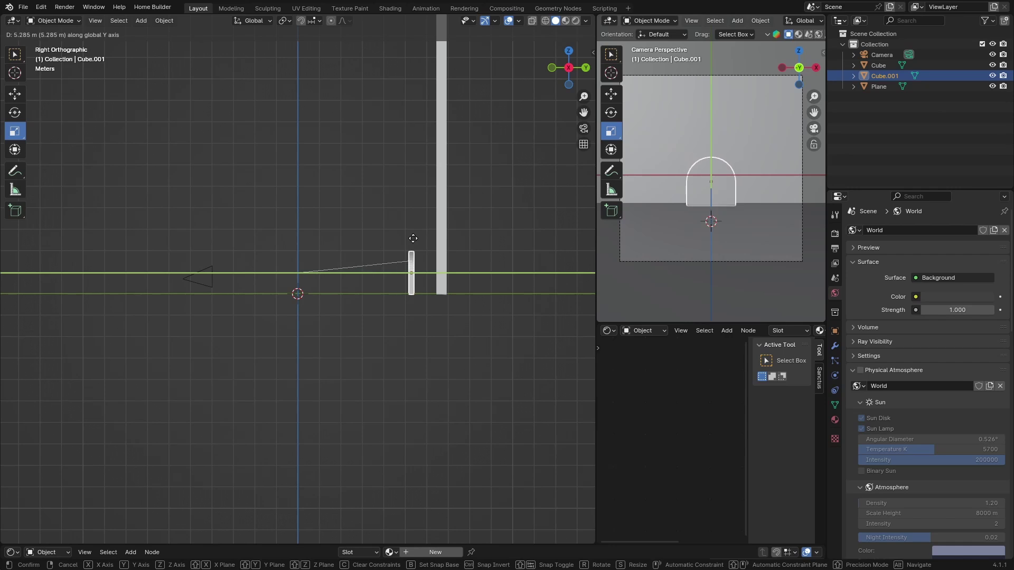
left_click(432, 243)
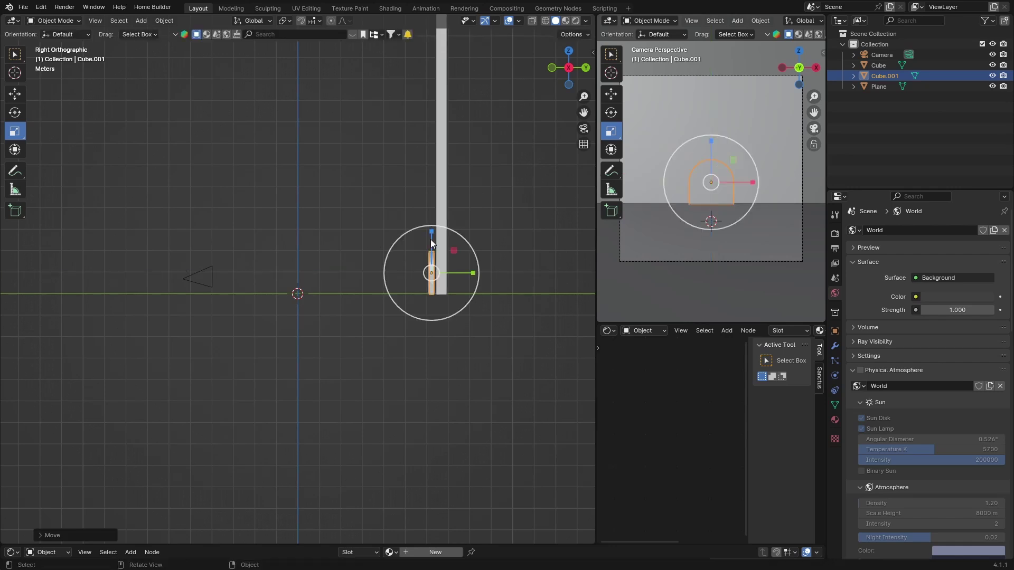
- Thicken the arched slab along Y and move it about 0.42 m along Y so it passes through the wall
left_click_drag(473, 274, 1, 273)
key("g")
key("y")
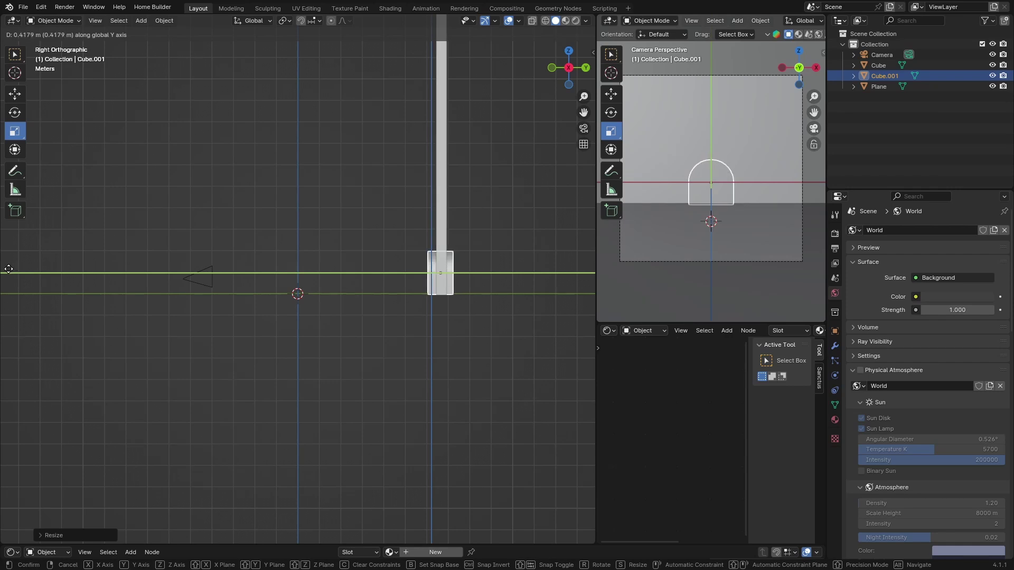
left_click(8, 269)
- Scale the arched slab up uniformly until it fills about two thirds of the camera frame's width
left_click(583, 128)
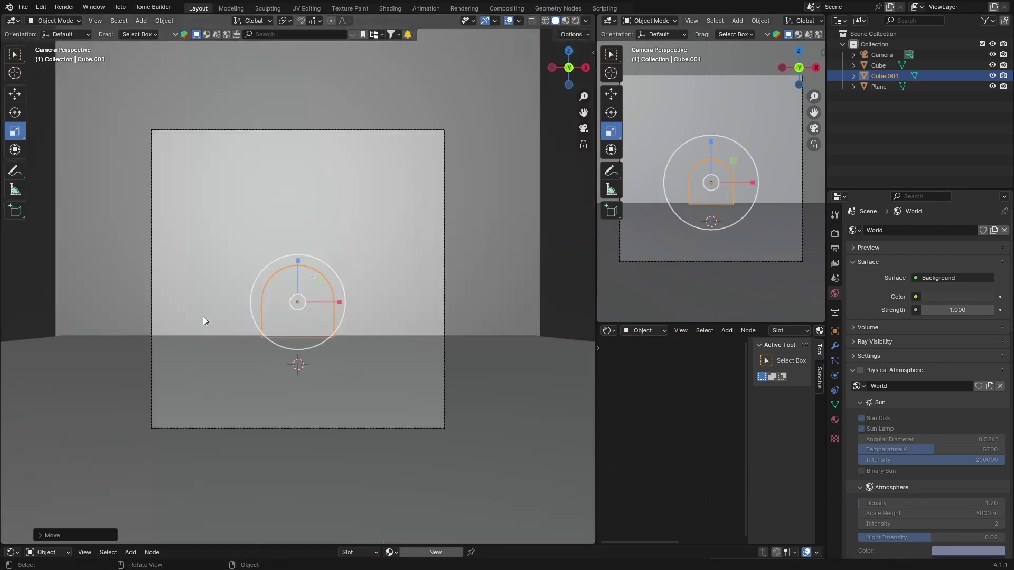
key("s")
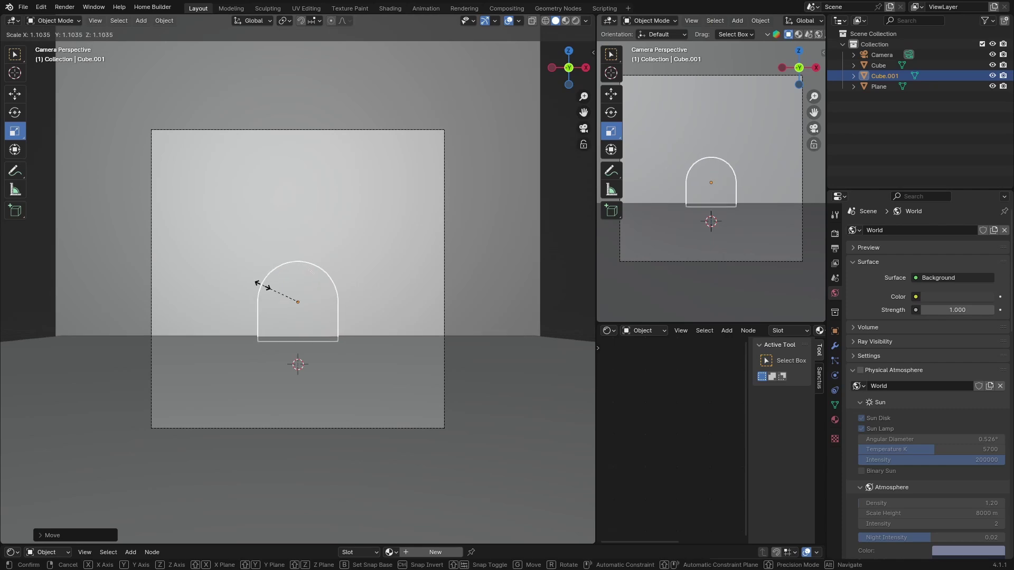
left_click(262, 222)
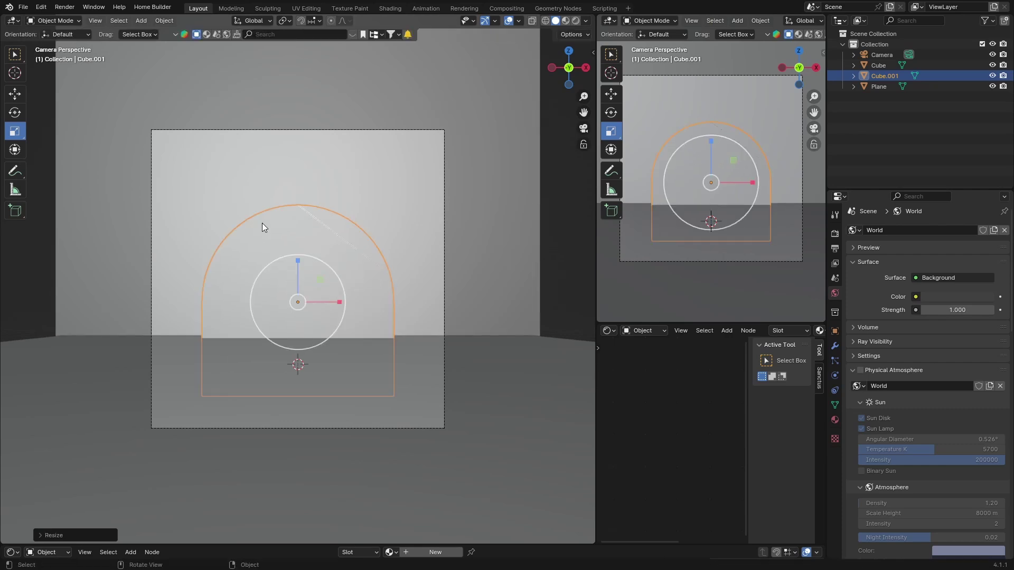
- Raise the enlarged arch about 1.18 m along Z to bring its base near floor level, and check it through the camera
left_click(585, 68)
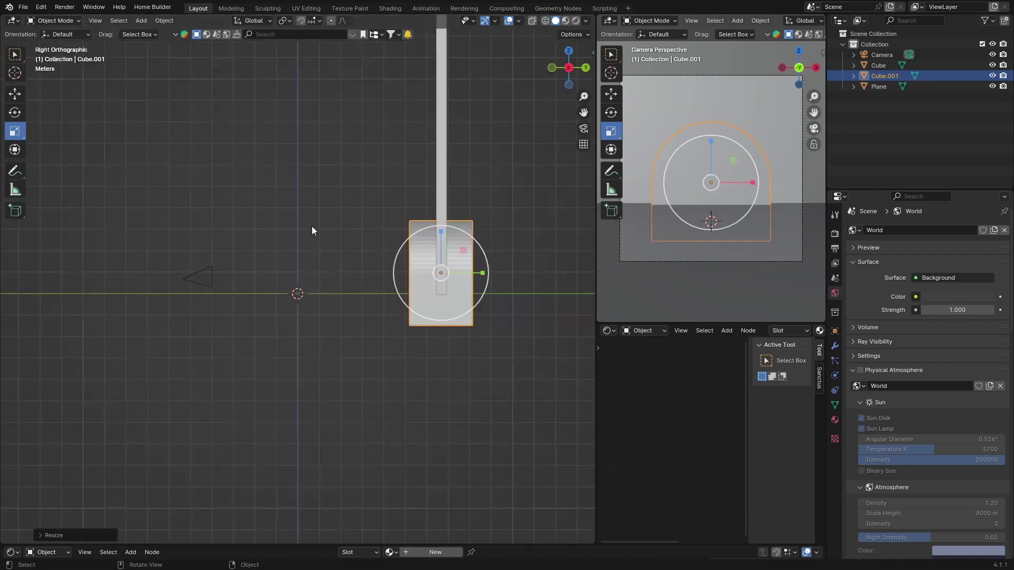
key("g")
key("z")
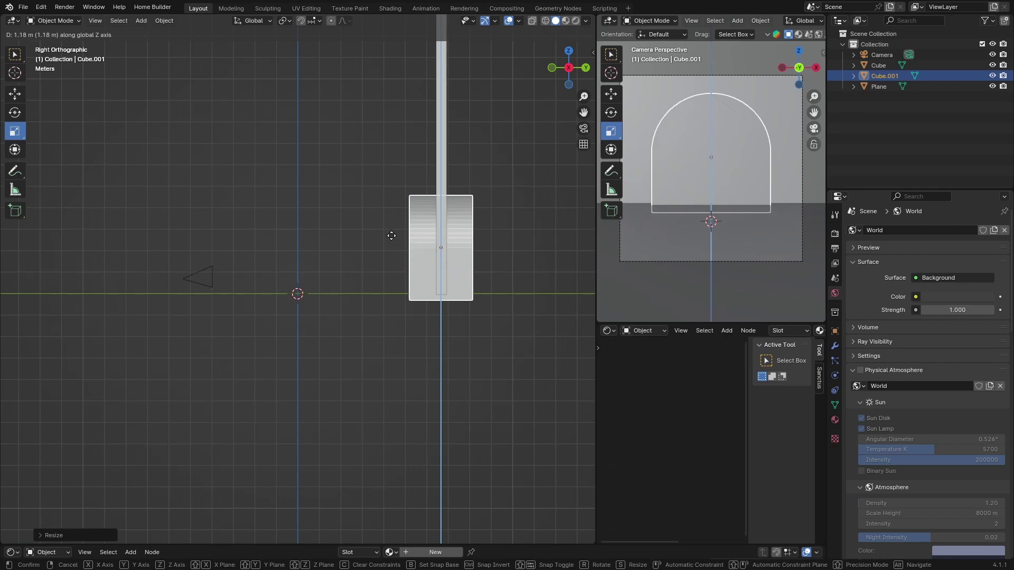
left_click(391, 236)
left_click(584, 130)
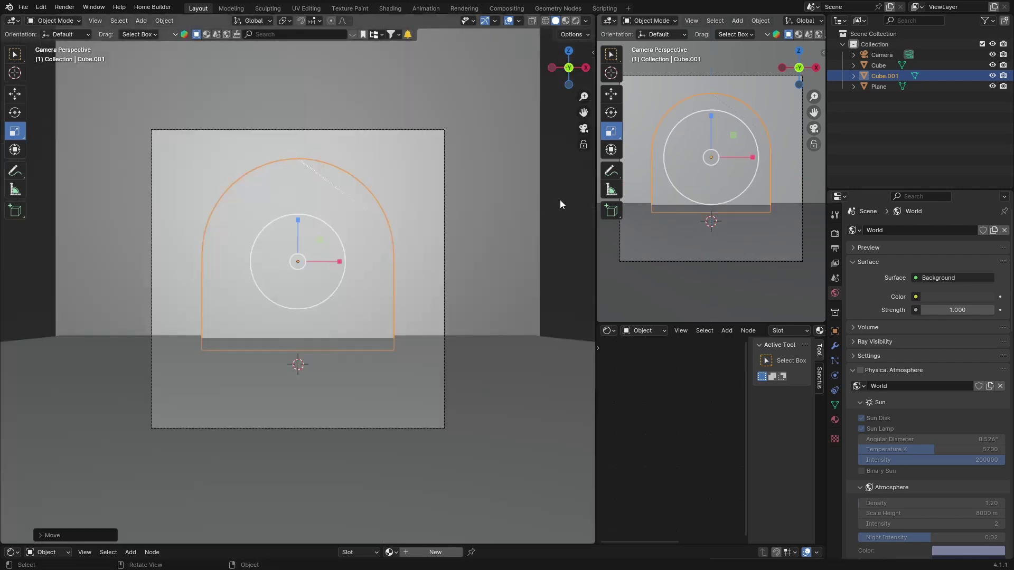
- Add a Boolean modifier to the back wall in Difference mode with the Fast solver, using the arched block as the cutter
left_click(531, 210)
middle_click_drag(335, 255, 528, 200)
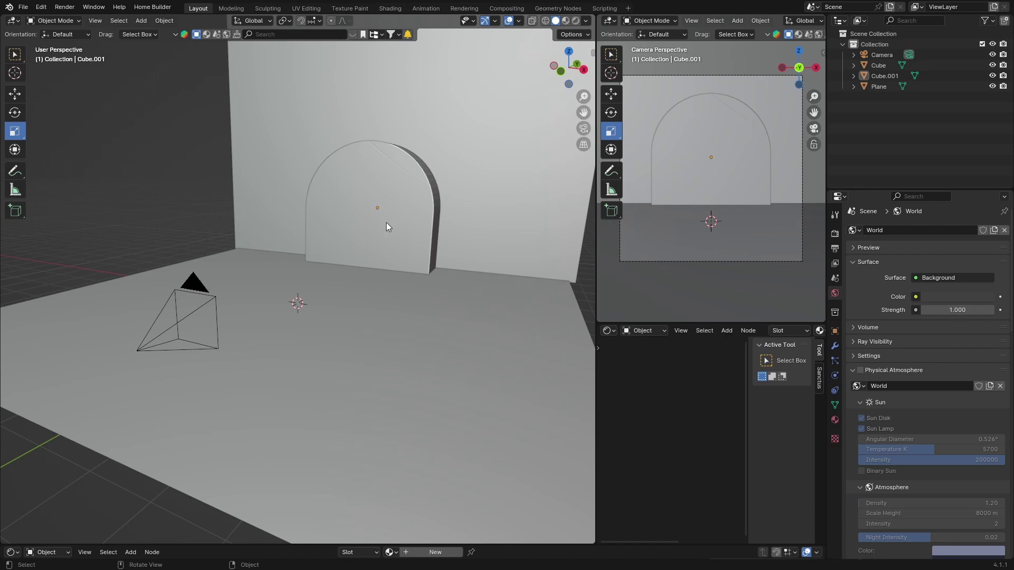
left_click(878, 65)
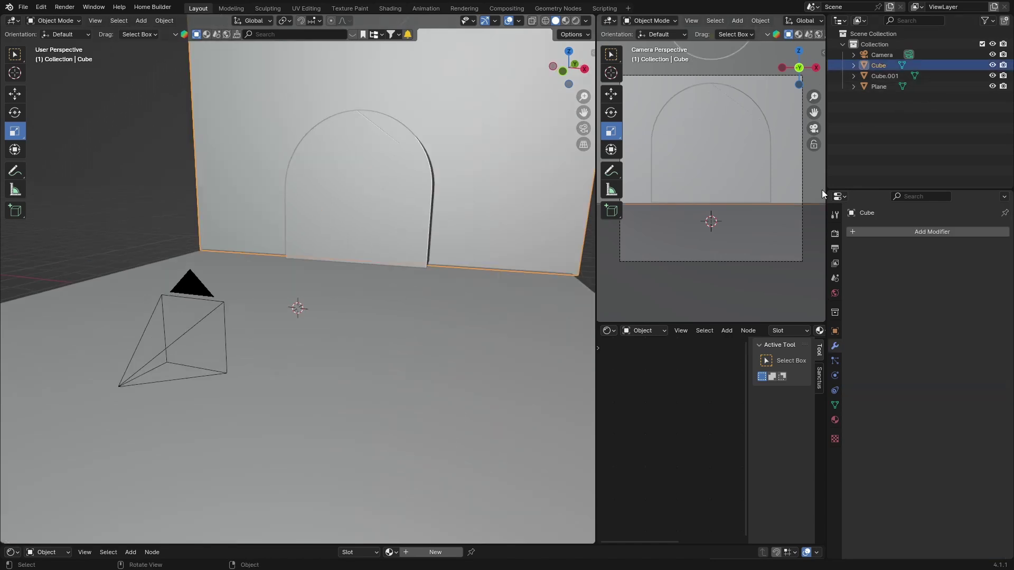
left_click(915, 234)
left_click(863, 235)
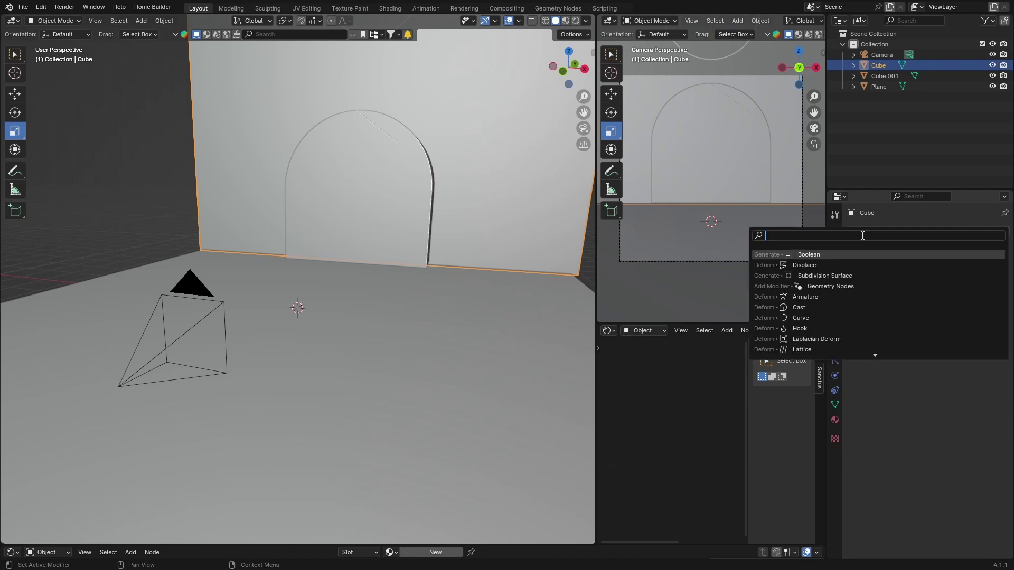
type("boo")
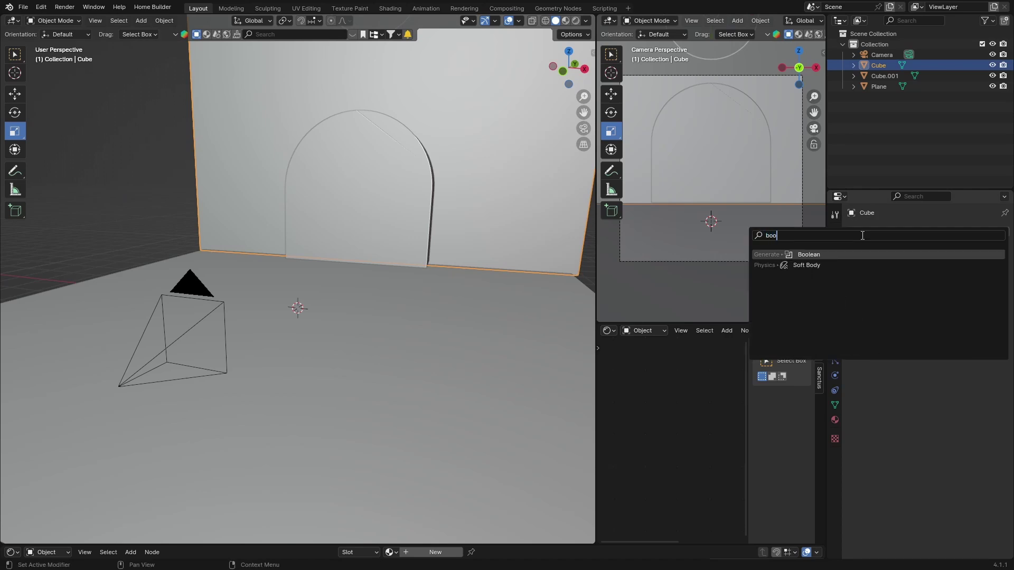
key("Return")
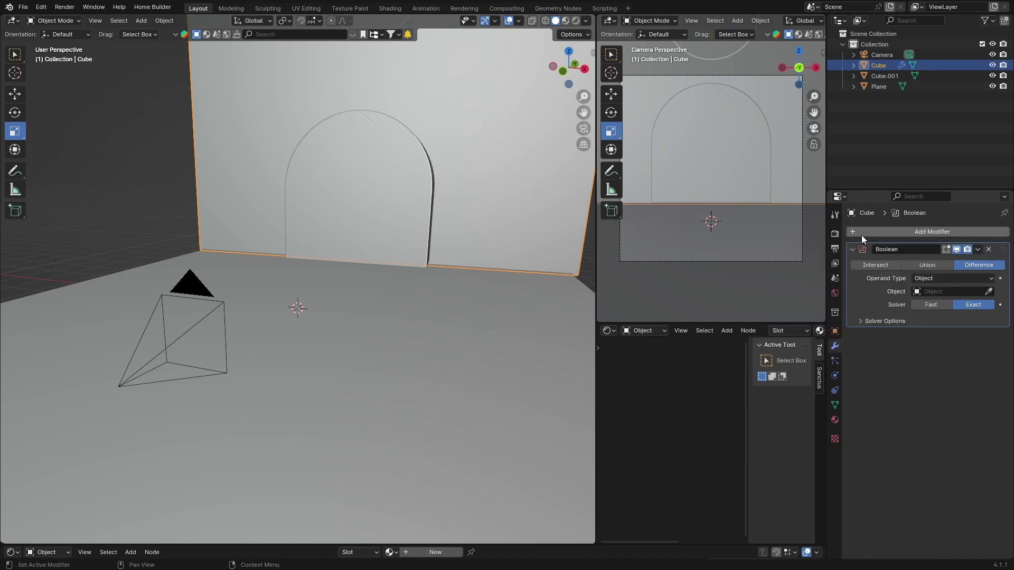
left_click(923, 306)
left_click(989, 291)
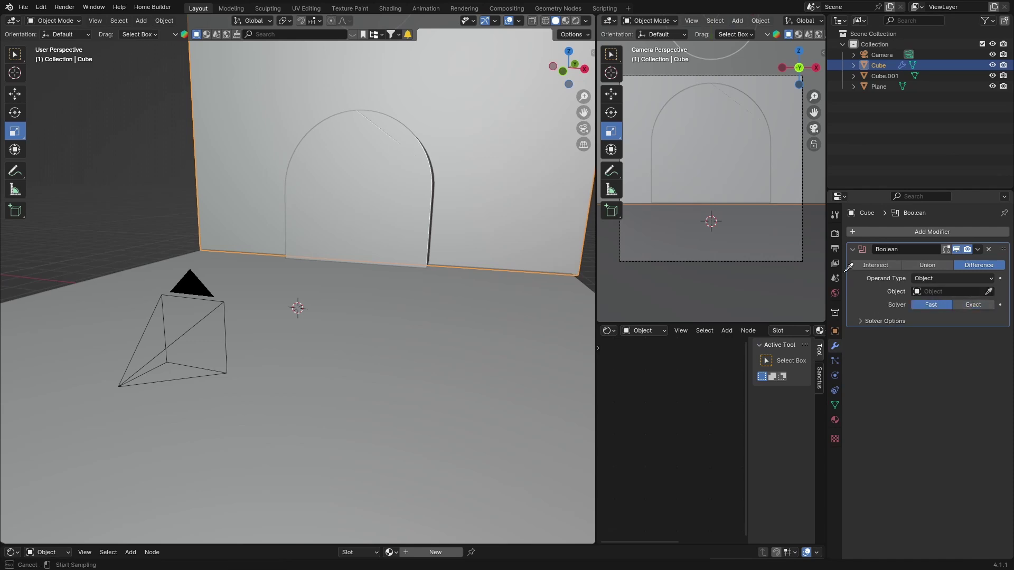
left_click(389, 162)
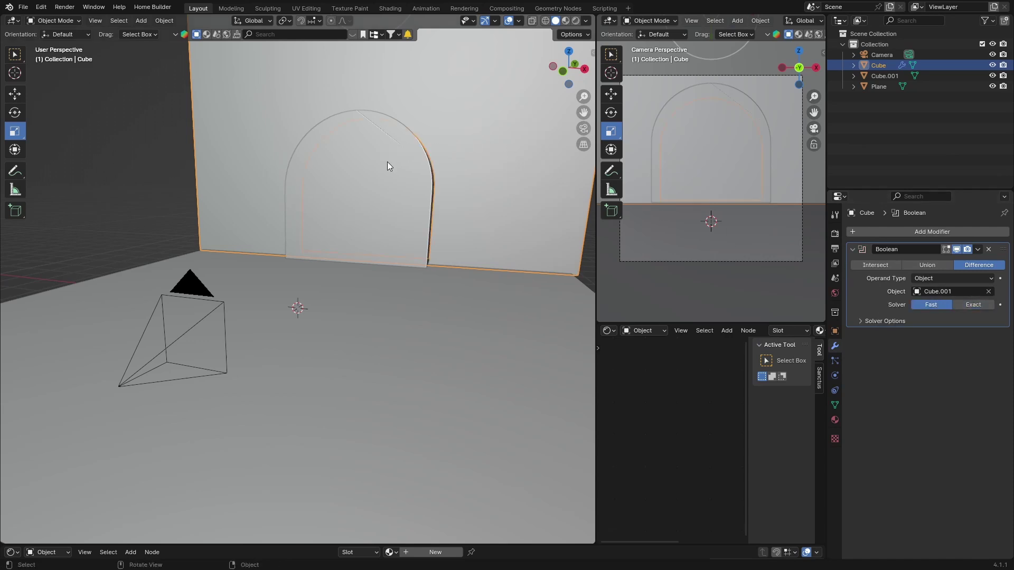
- Hide the arched cutter Cube.001 in the viewport and disable it in renders
left_click(993, 75)
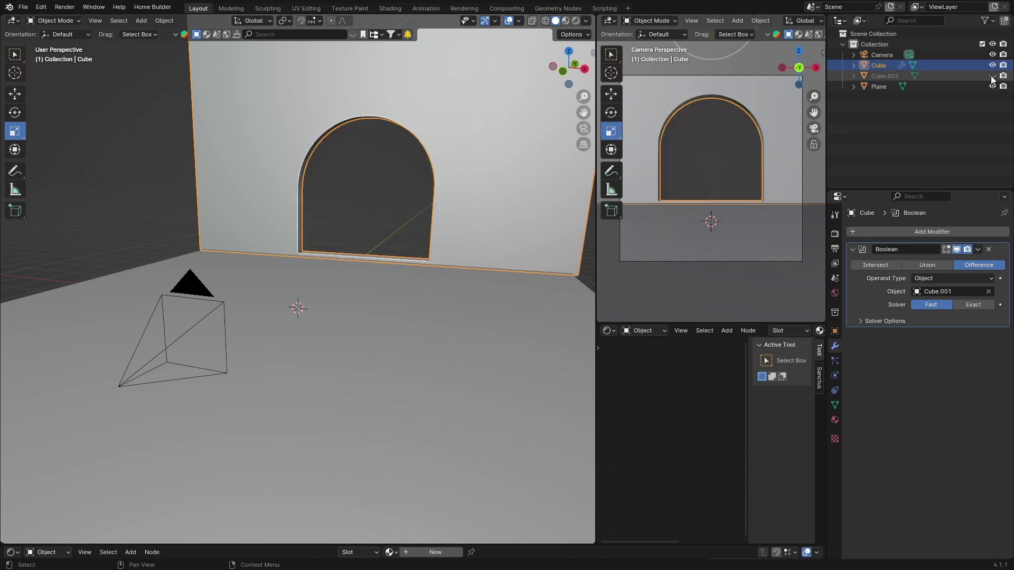
left_click(102, 196)
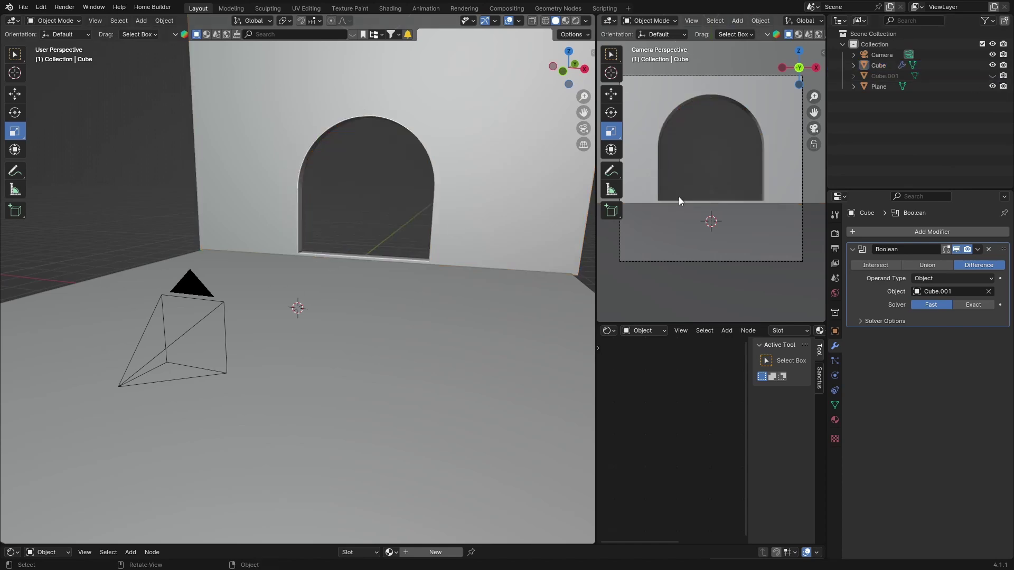
left_click(1003, 76)
- Apply the Boolean modifier on the back wall
middle_click_drag(531, 190, 433, 187)
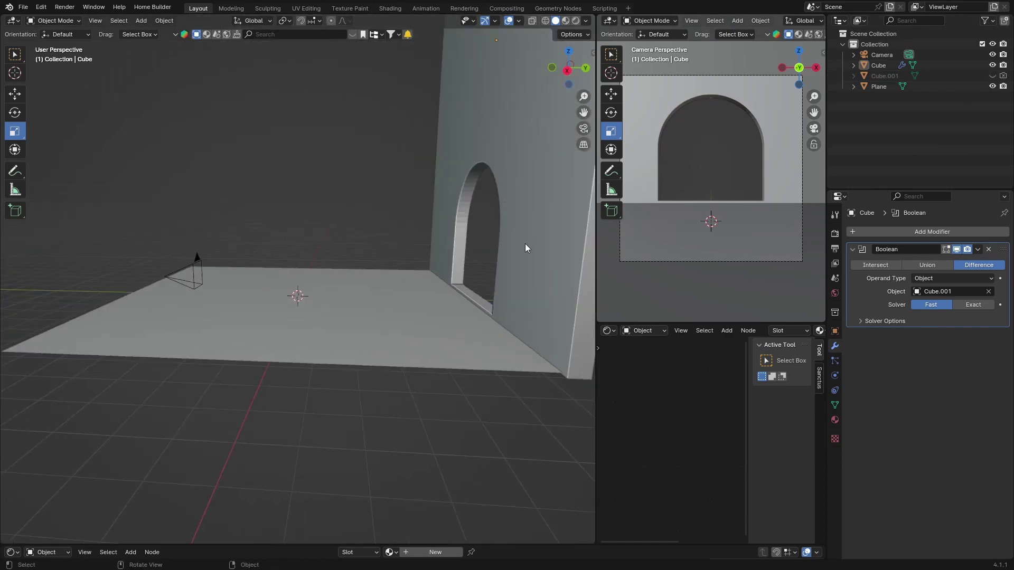
left_click(978, 250)
left_click(942, 262)
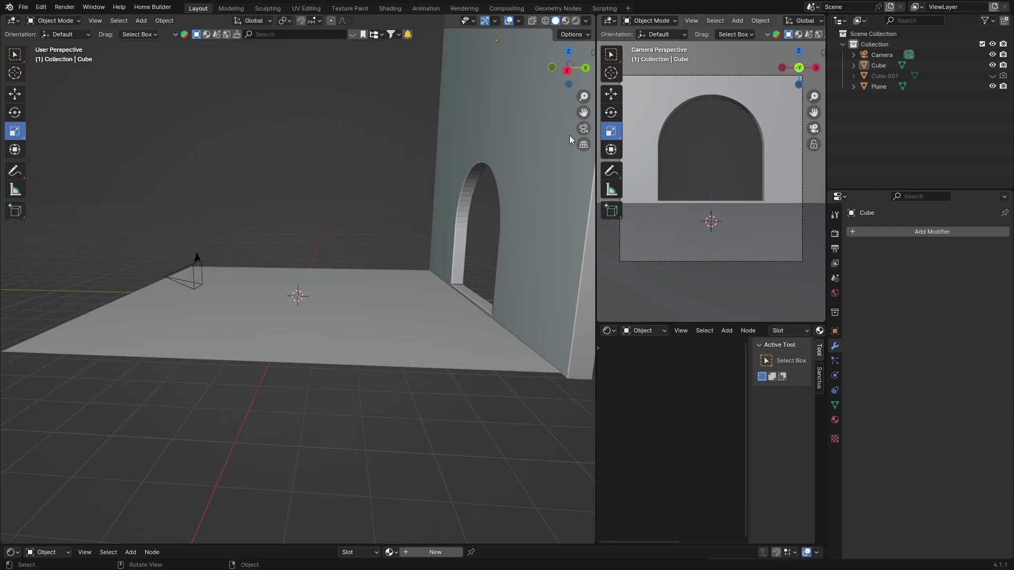
- Lower the back wall about 0.12 m along Z so the arched opening starts at floor level
left_click(567, 71)
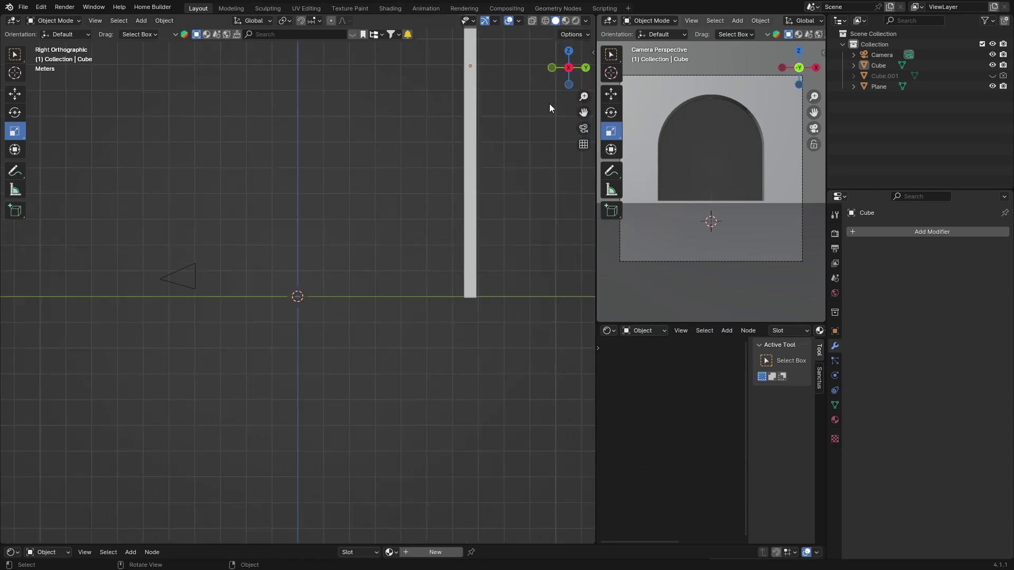
left_click(472, 174)
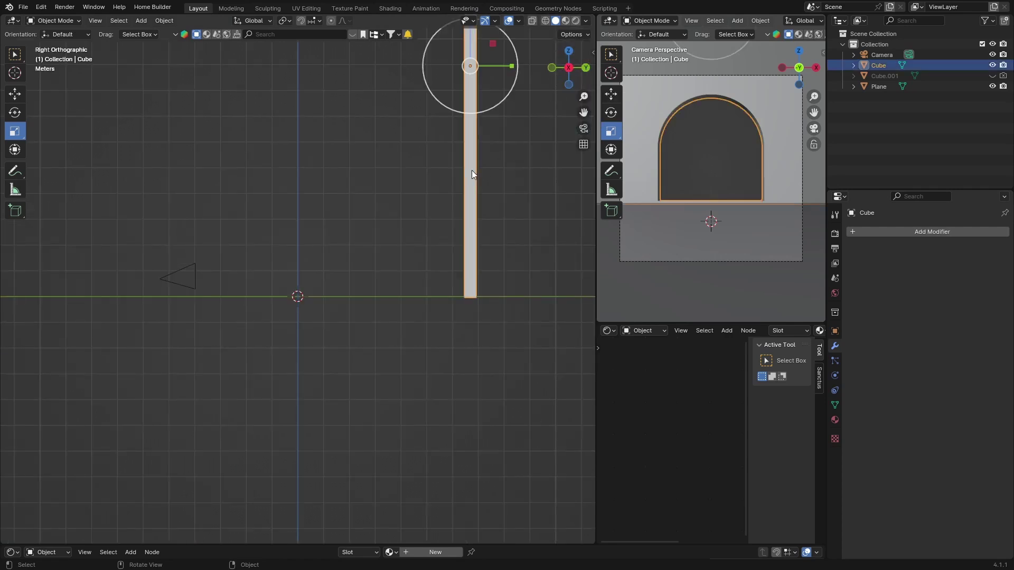
key("g")
key("y")
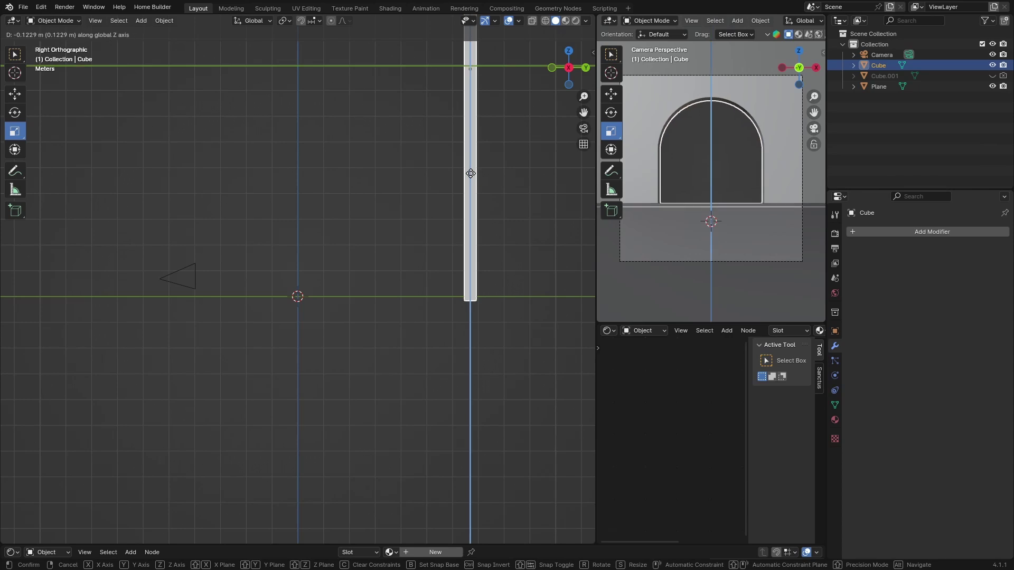
left_click(472, 176)
- Finish lowering the back wall and set the large viewport to look through the camera
left_click(196, 262)
key("KP_0")
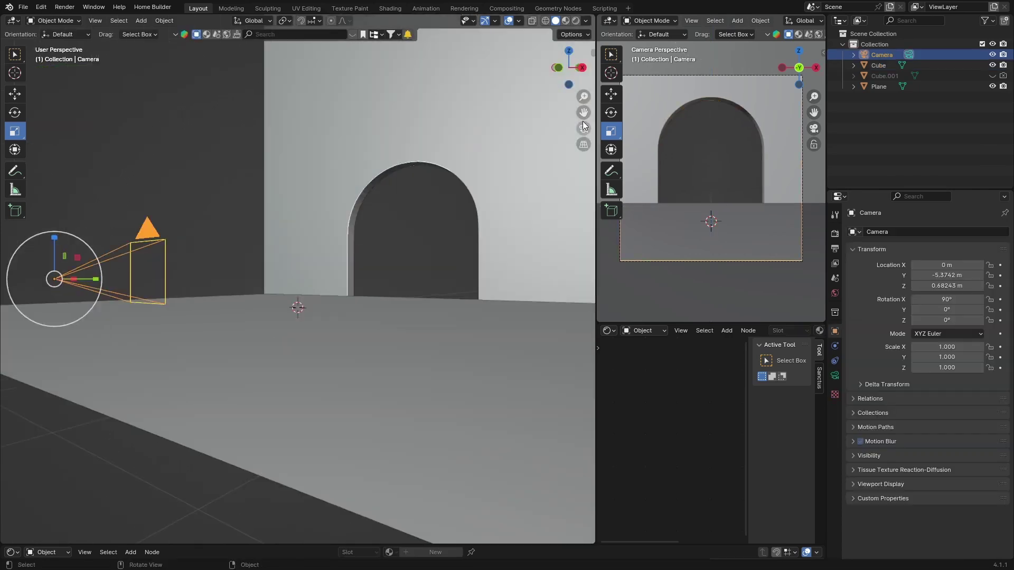
left_click(244, 256)
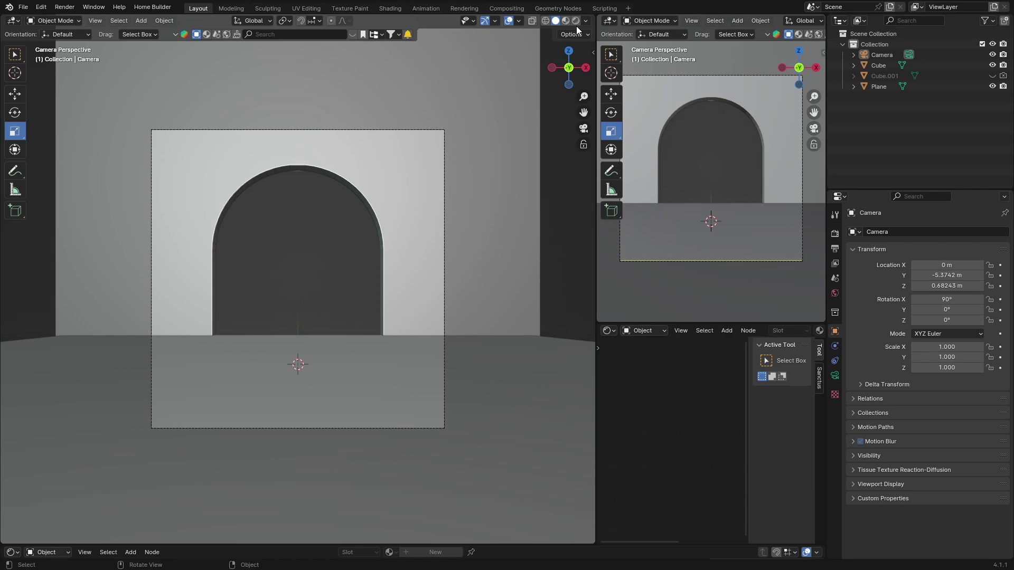
- Show the render settings and preview the camera view in rendered shading lit by the scene world
left_click(834, 234)
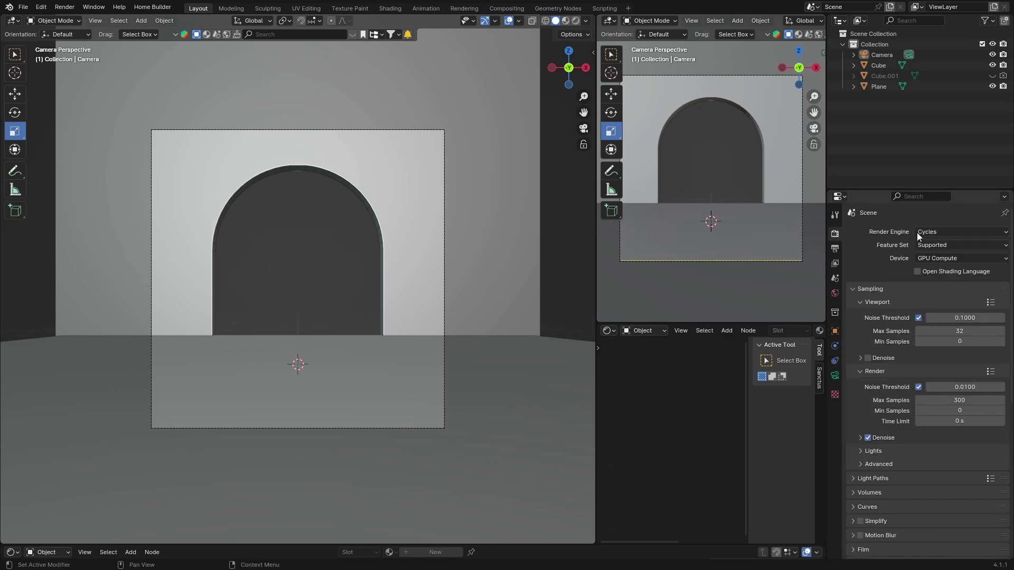
left_click(576, 21)
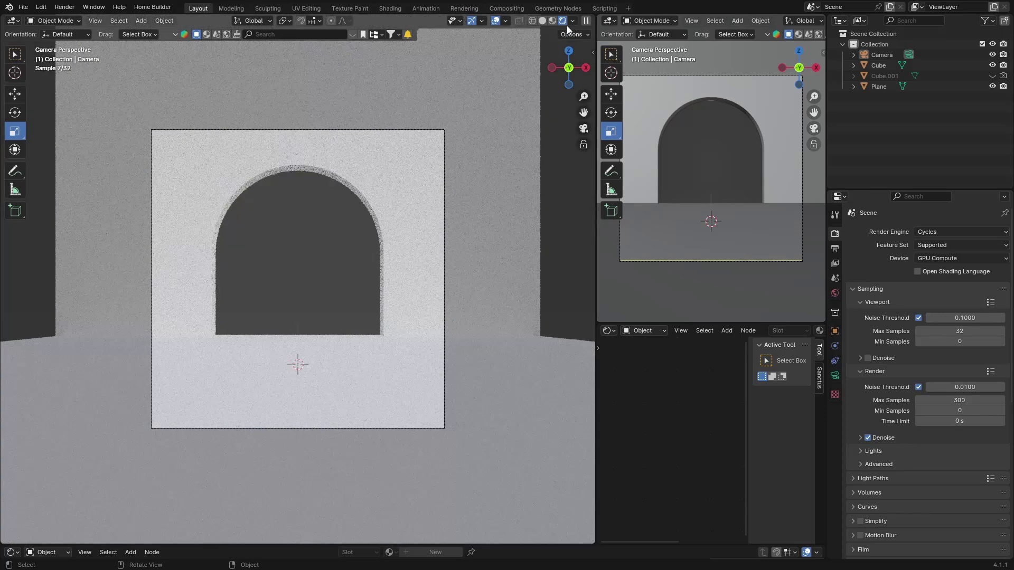
left_click(573, 20)
left_click(512, 119)
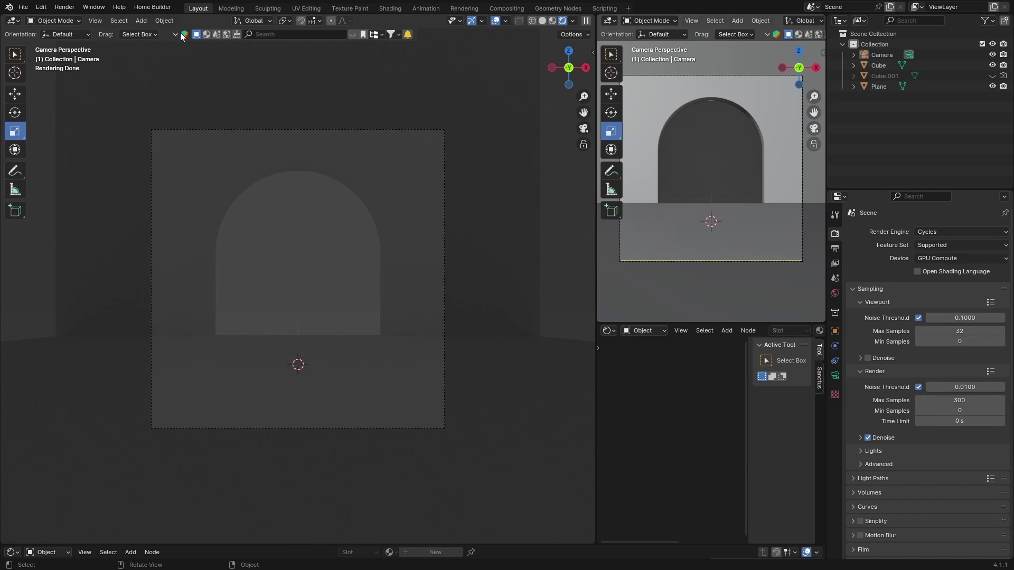
- Download the HDR "Island on the Ocean Cloudy Sky" from the asset library at 2048 resolution as the scene's world background
left_click(226, 34)
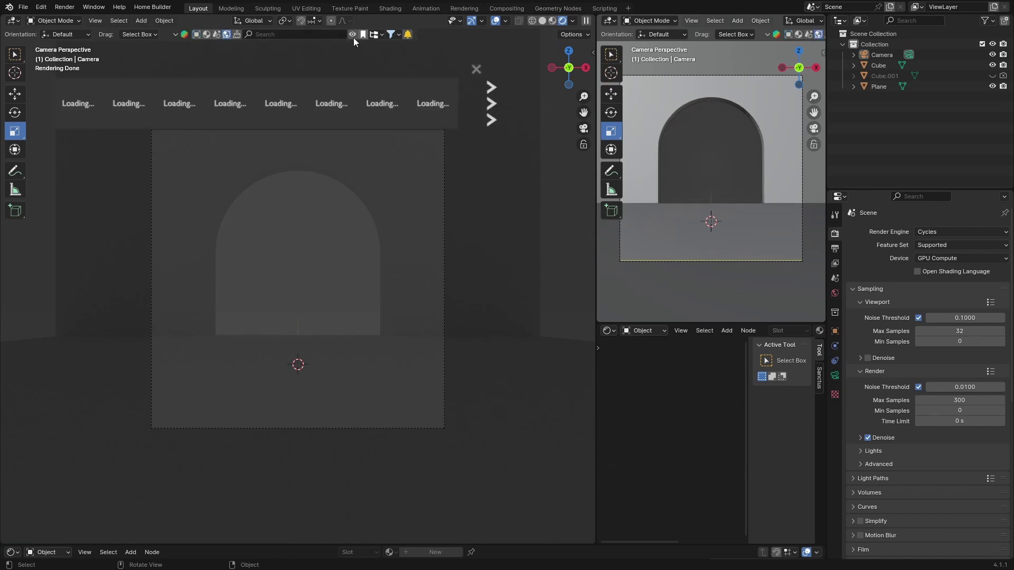
mouse_move(433, 108)
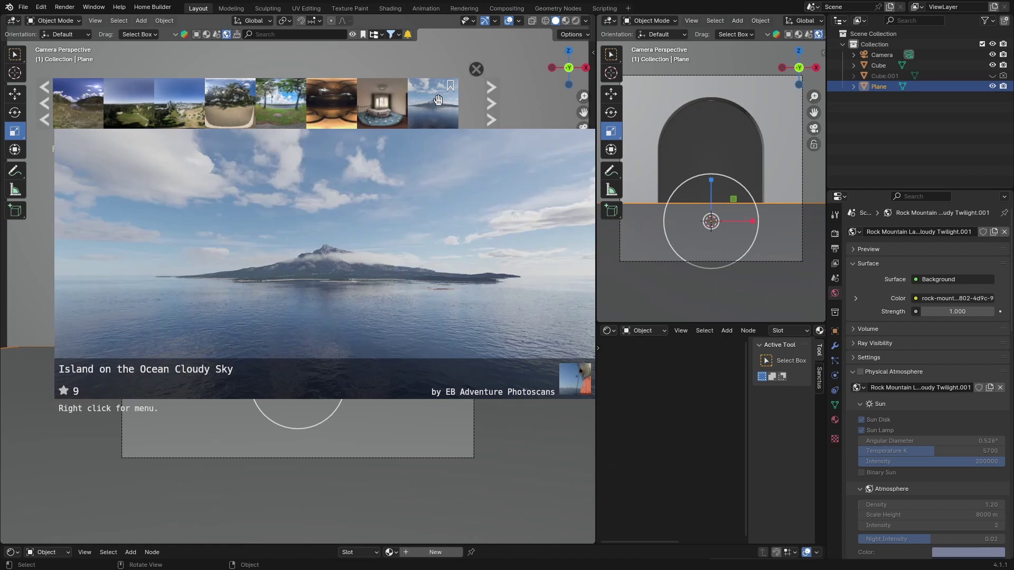
left_click_drag(433, 108, 321, 286)
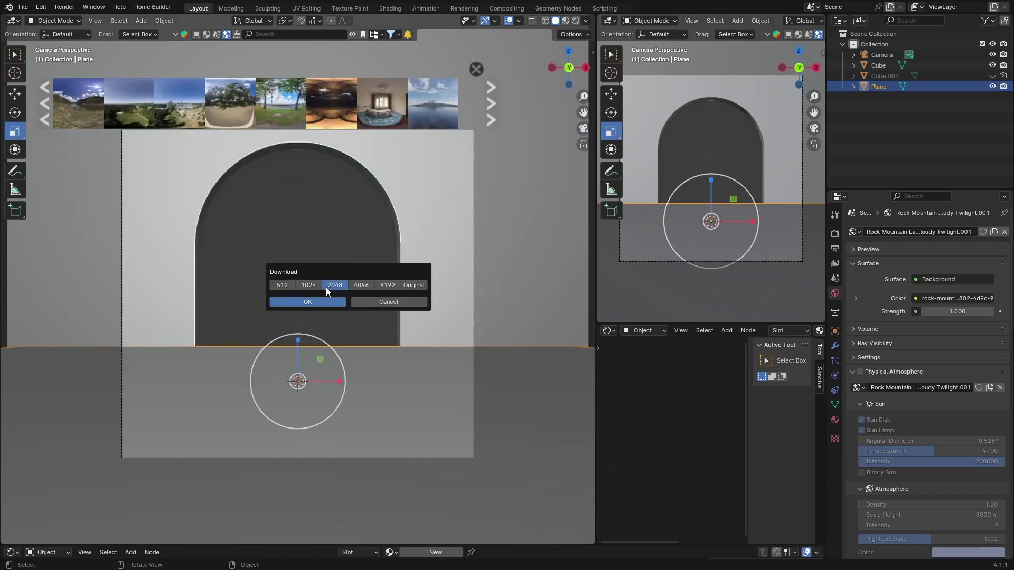
left_click(315, 299)
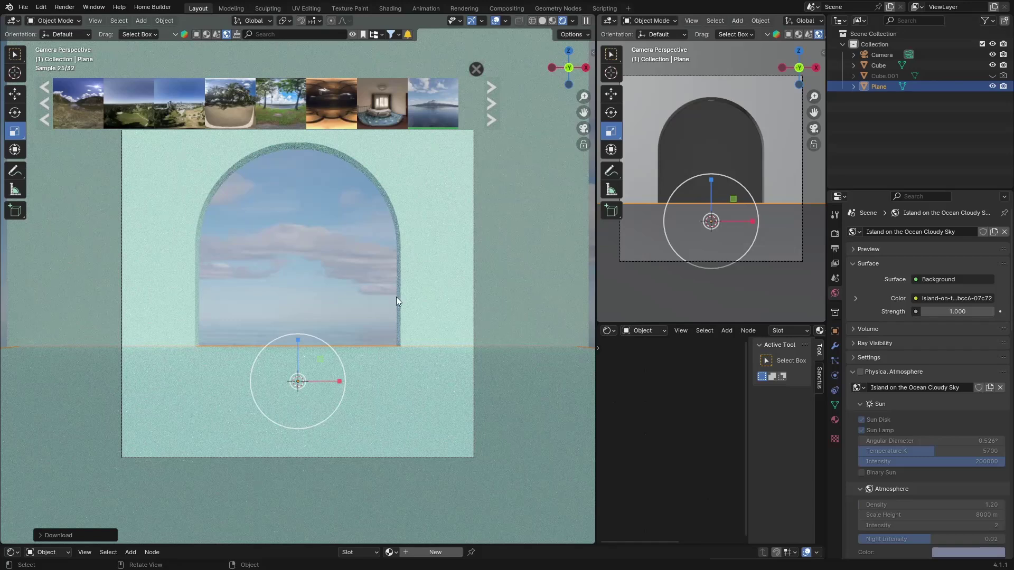
left_click(477, 70)
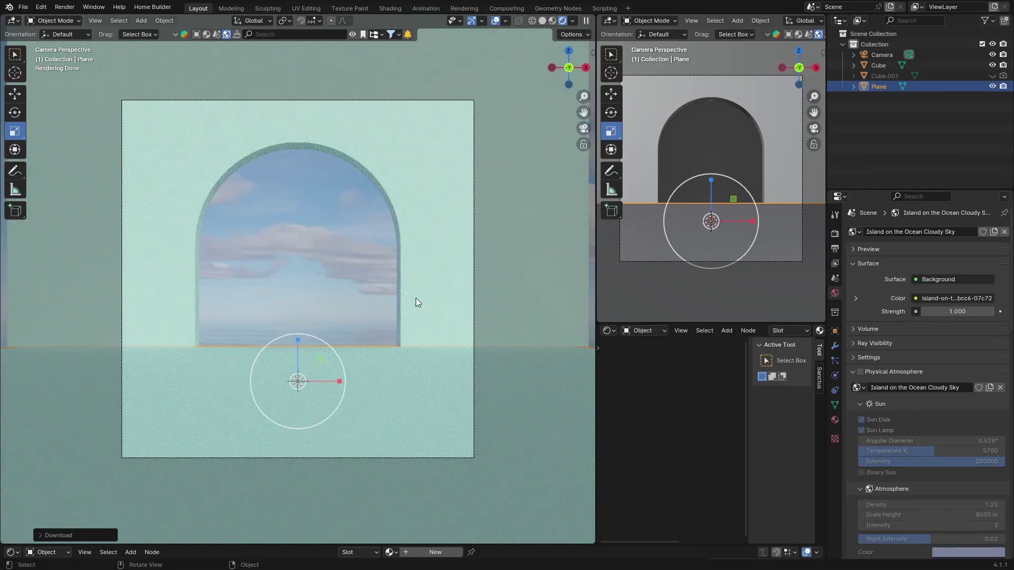
- Inspect the scene against the new sky, return to the camera view and set the viewport to solid shading
left_click(306, 355)
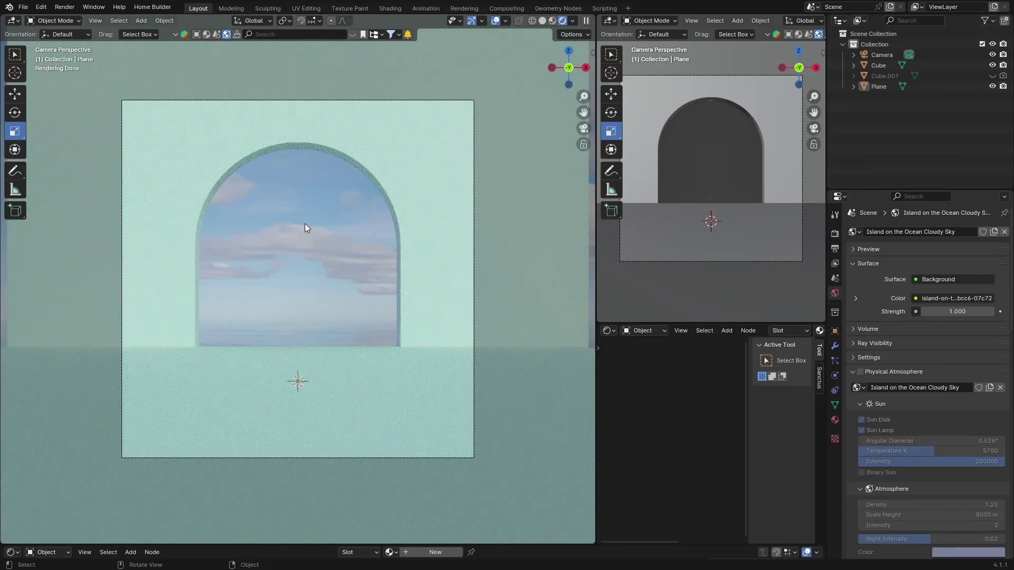
middle_click_drag(464, 328, 372, 296)
middle_click_drag(301, 302, 402, 264)
left_click(583, 128)
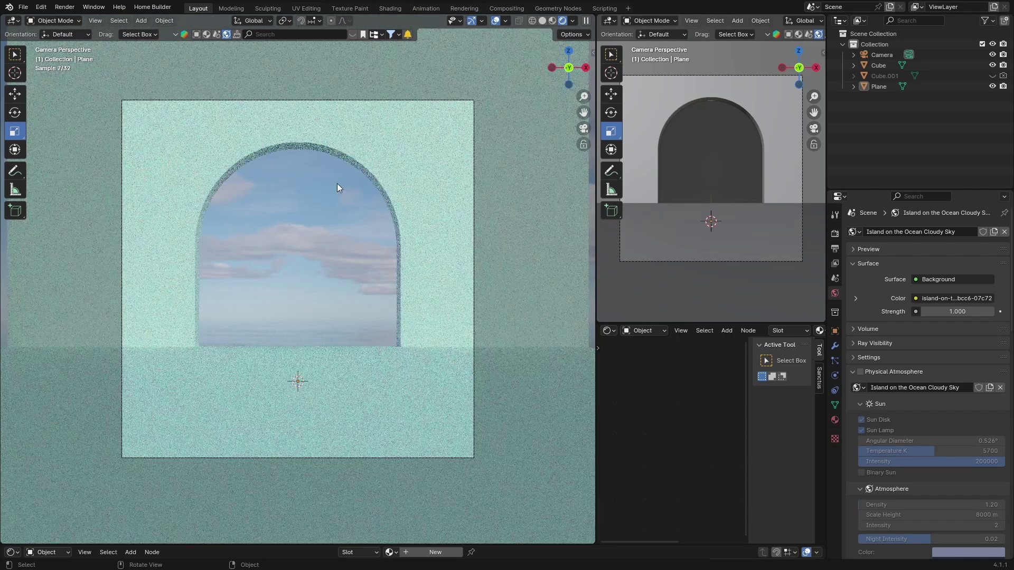
left_click(544, 22)
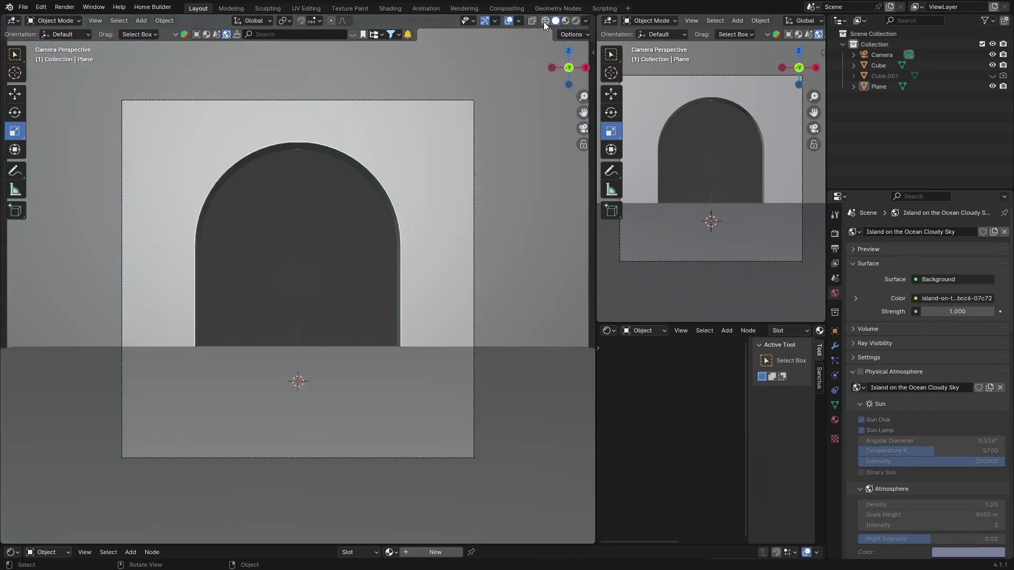
- Browse the online material library for a surface for the selected floor plane
left_click(238, 416)
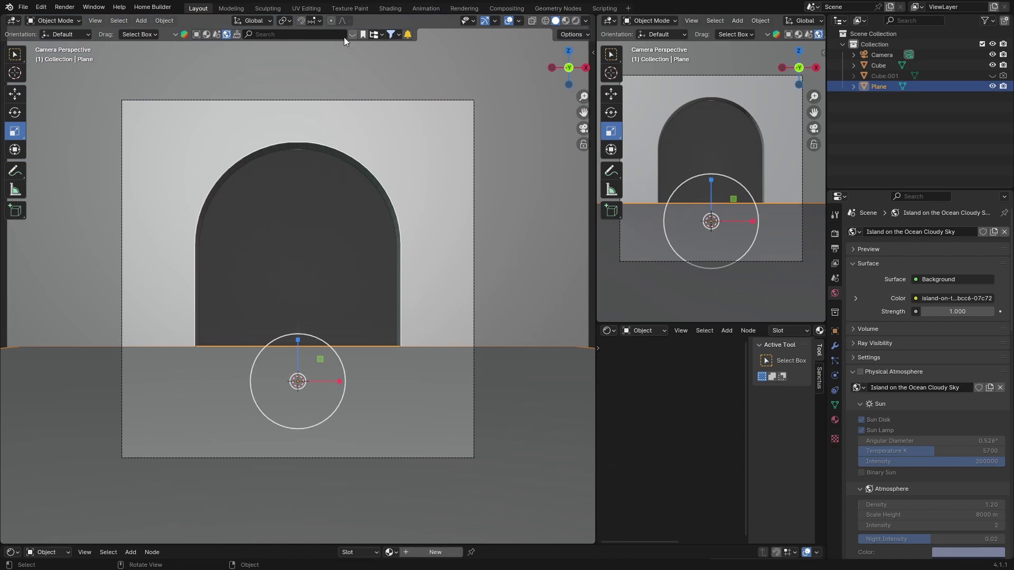
left_click(207, 36)
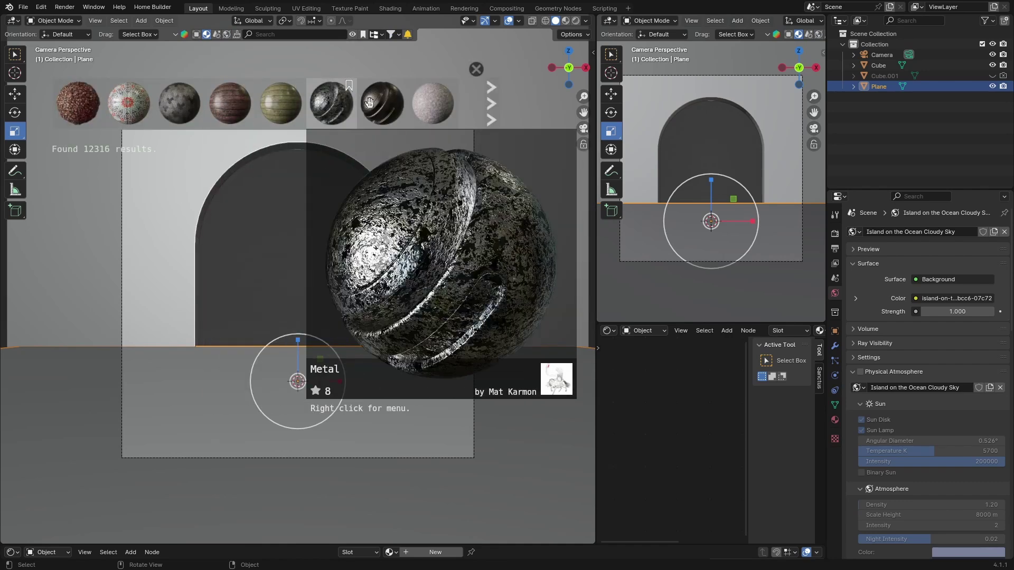
mouse_move(440, 106)
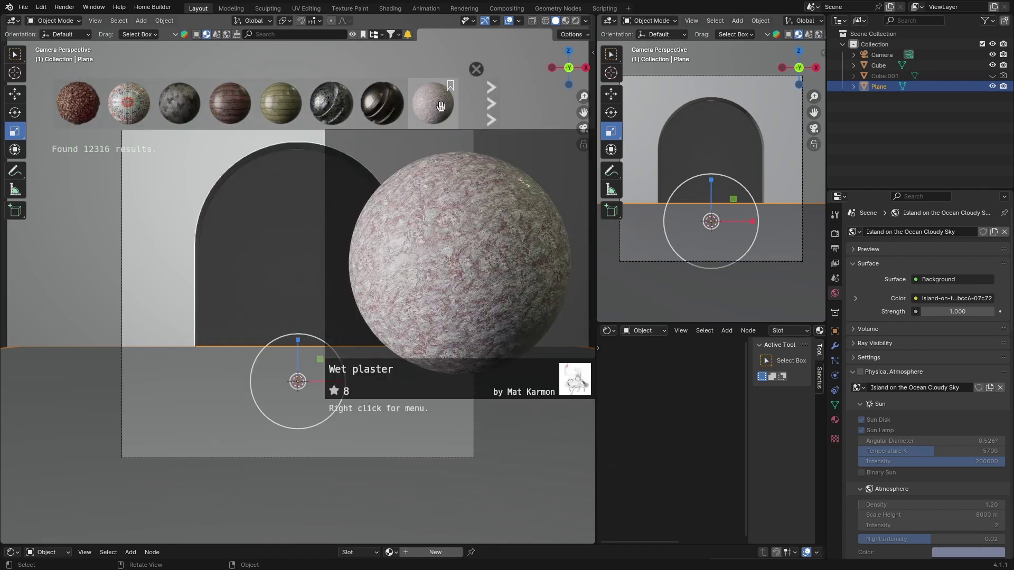
left_click(488, 109)
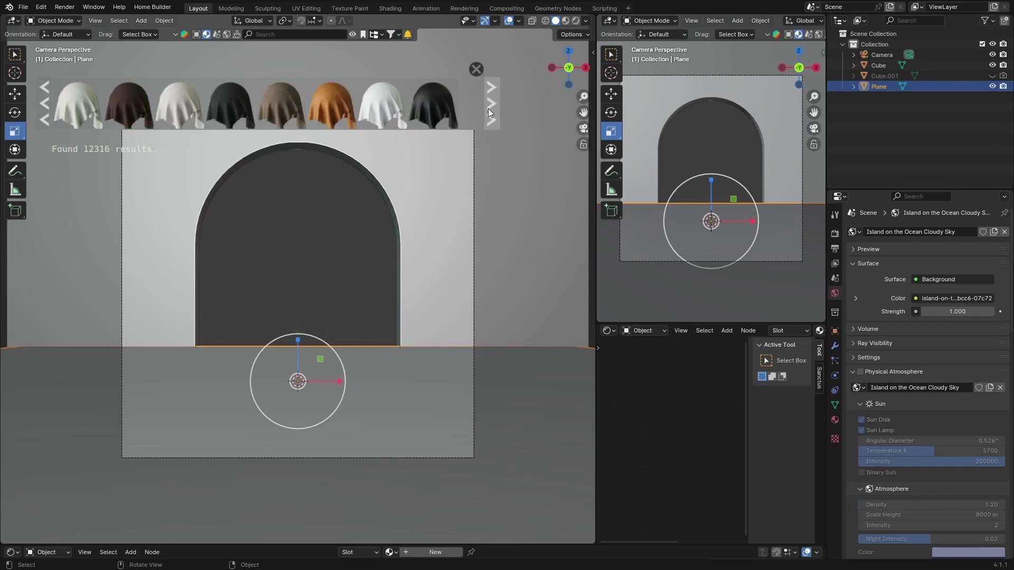
left_click(488, 109)
left_click(488, 108)
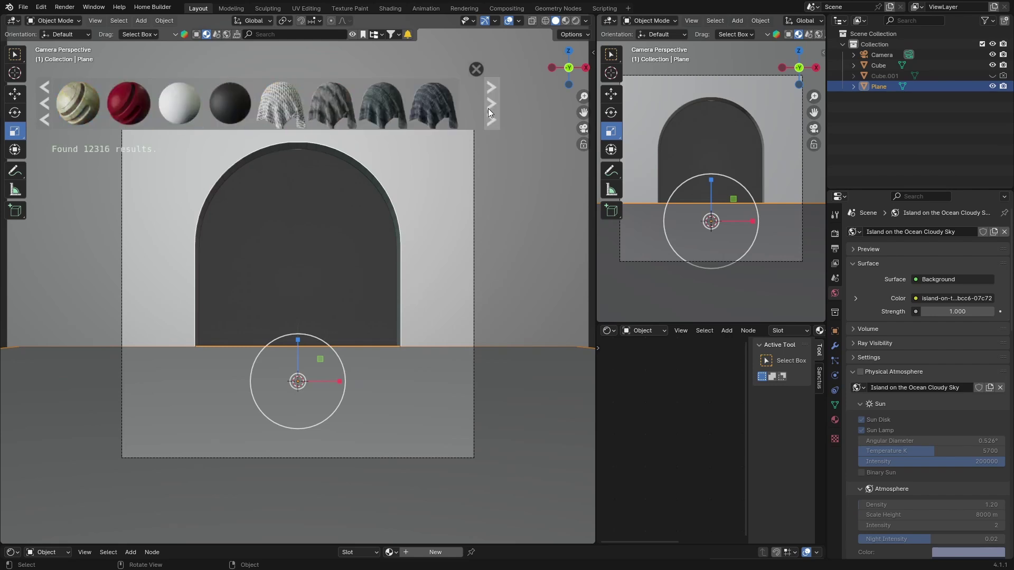
left_click(488, 109)
left_click(488, 108)
left_click(488, 108)
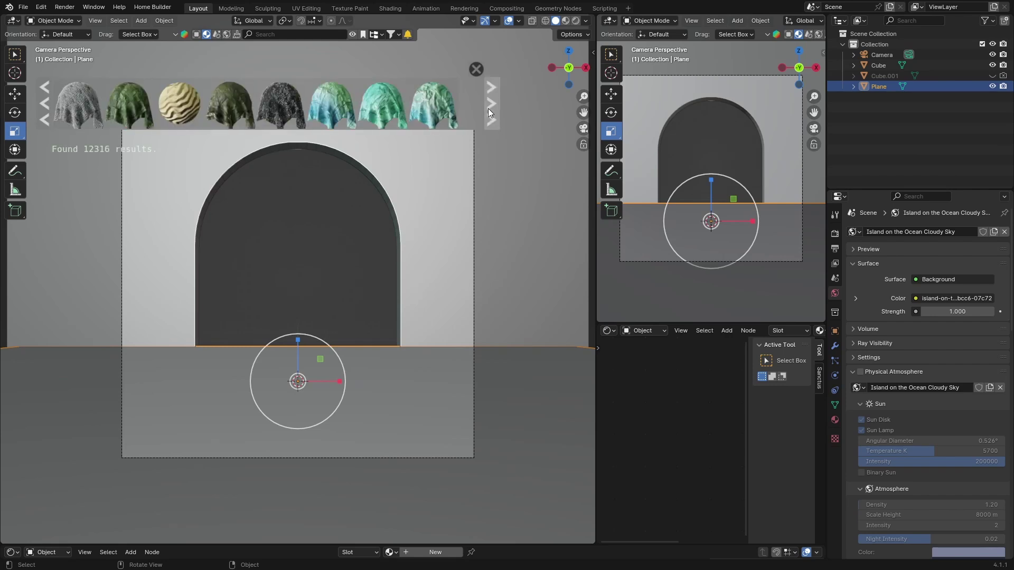
left_click(488, 109)
mouse_move(319, 106)
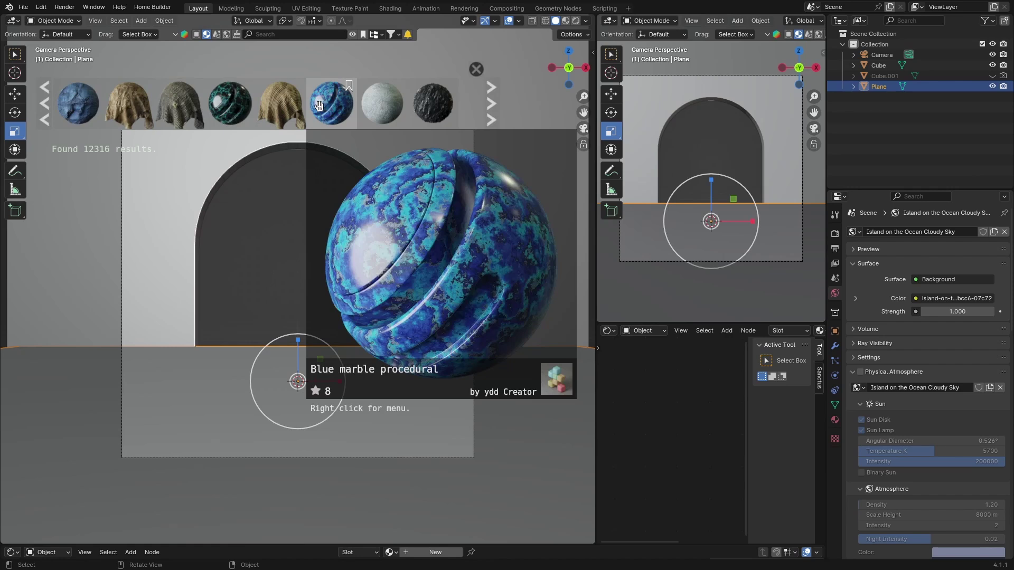
- Search the materials for marble, apply the white speckled Marble to the floor plane and preview it in rendered shading
left_click(262, 33)
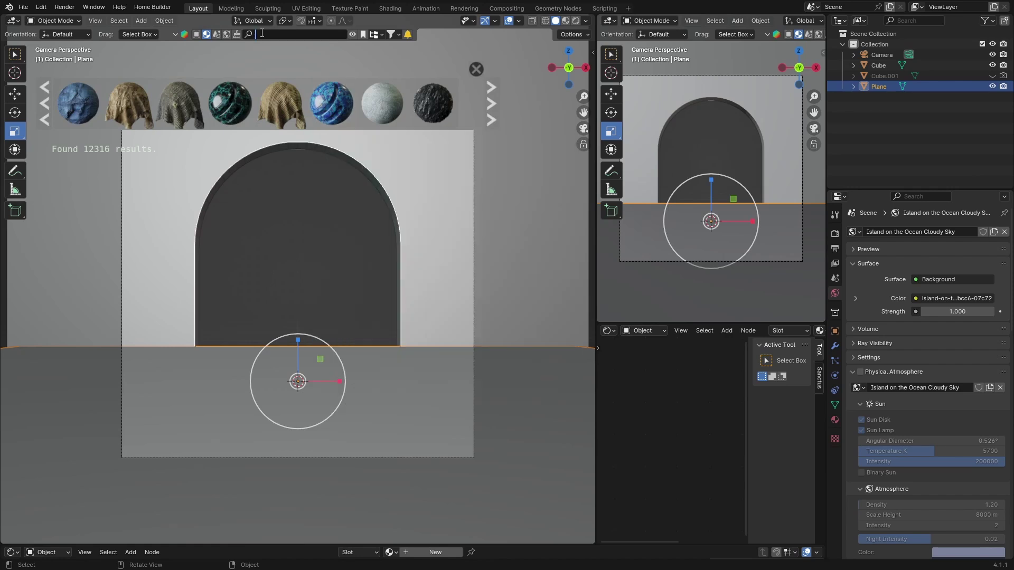
type("marble")
key("Return")
mouse_move(90, 109)
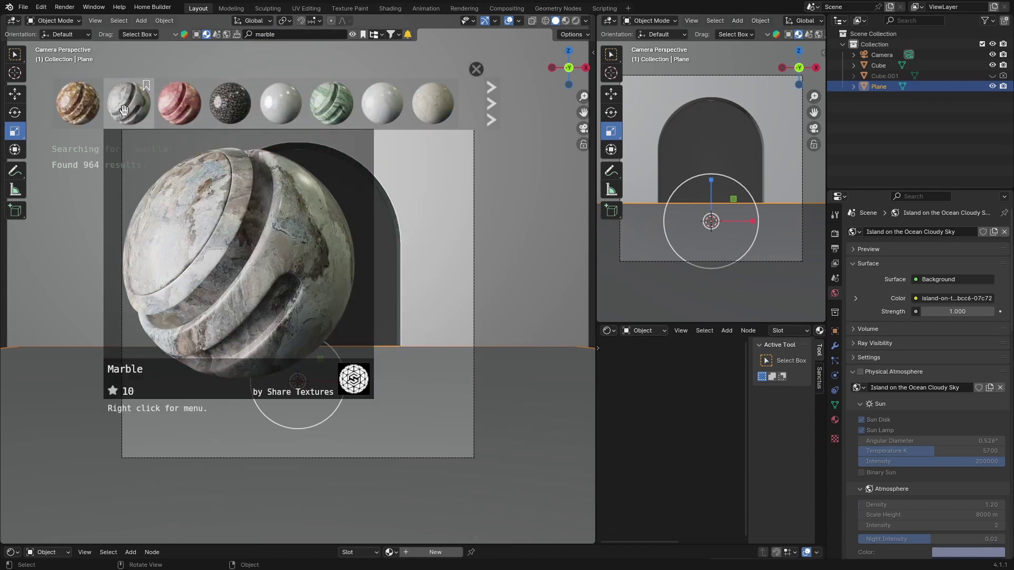
mouse_move(125, 110)
mouse_move(280, 111)
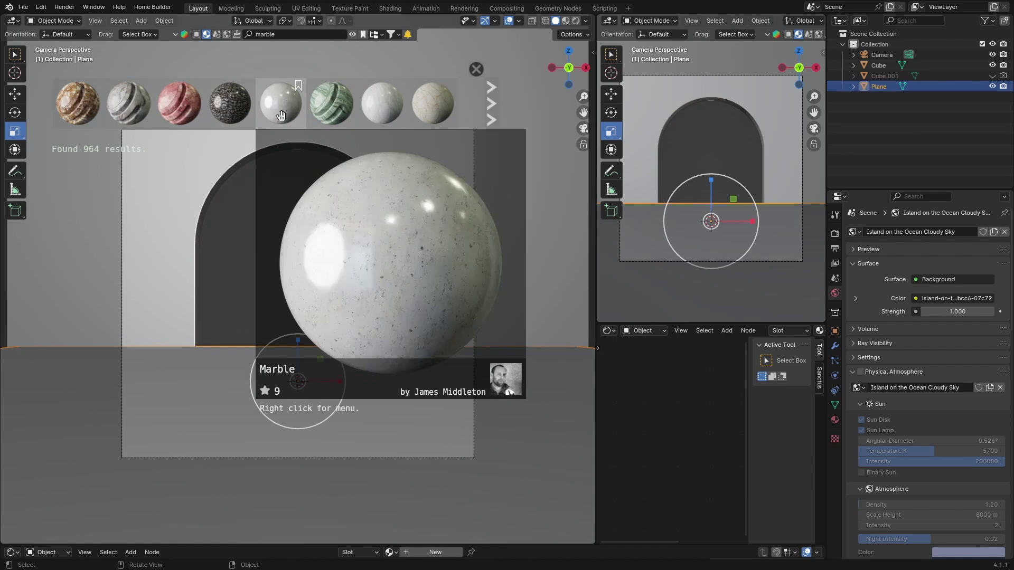
left_click_drag(280, 112, 185, 413)
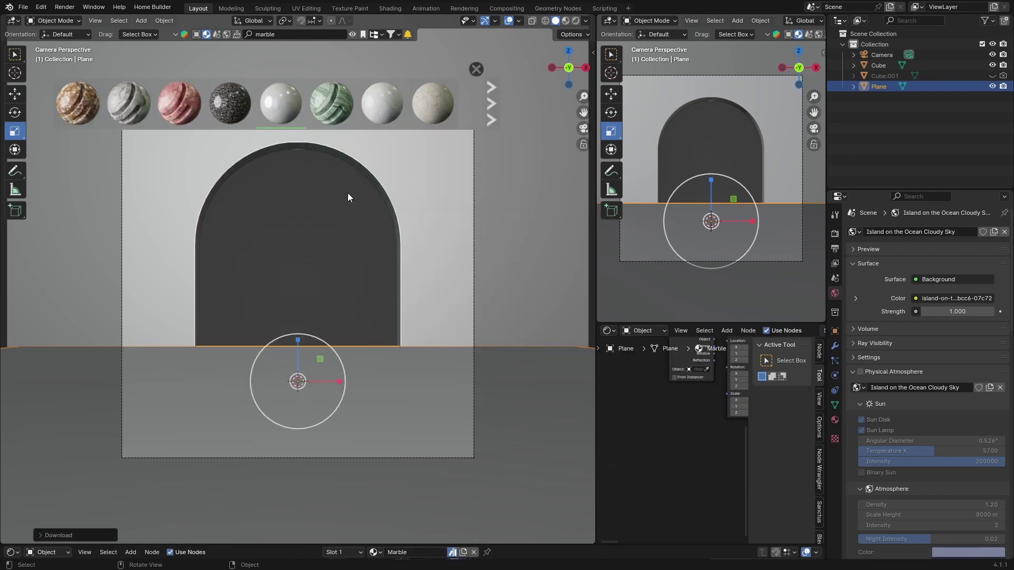
left_click(574, 21)
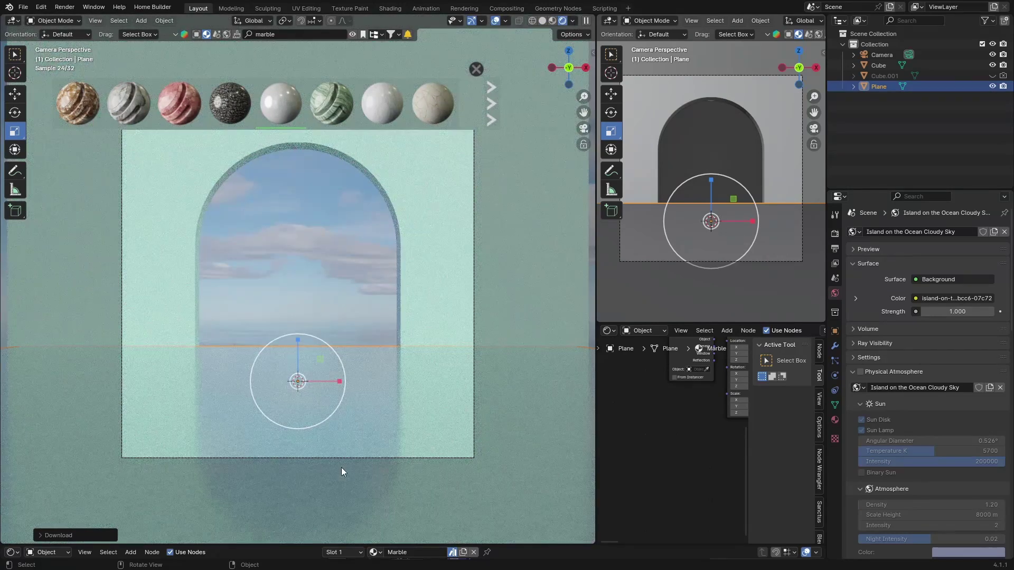
left_click(308, 274)
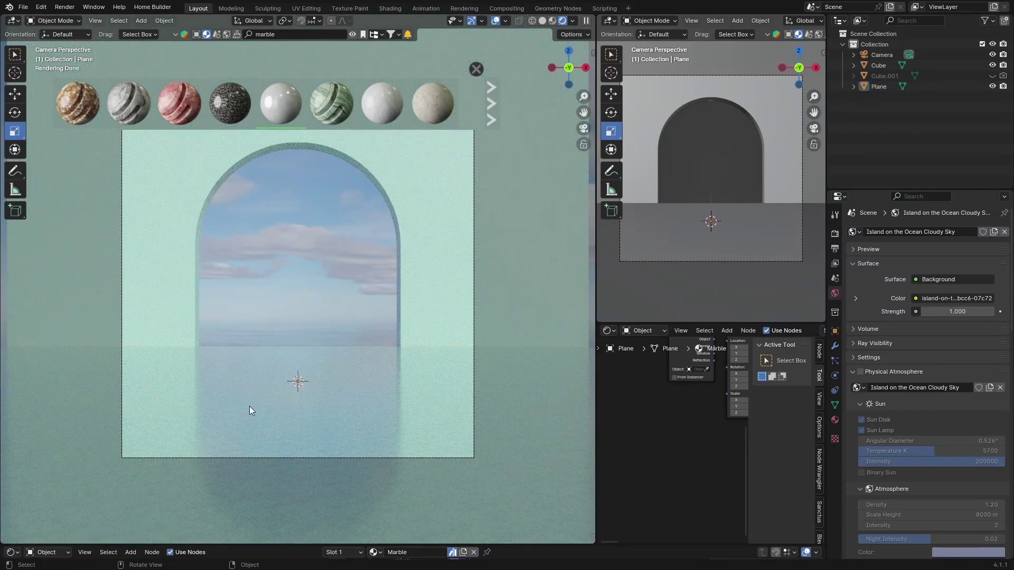
- Browse the marble results for a back wall material, clearing the search and closing the asset bar when done
left_click(149, 213)
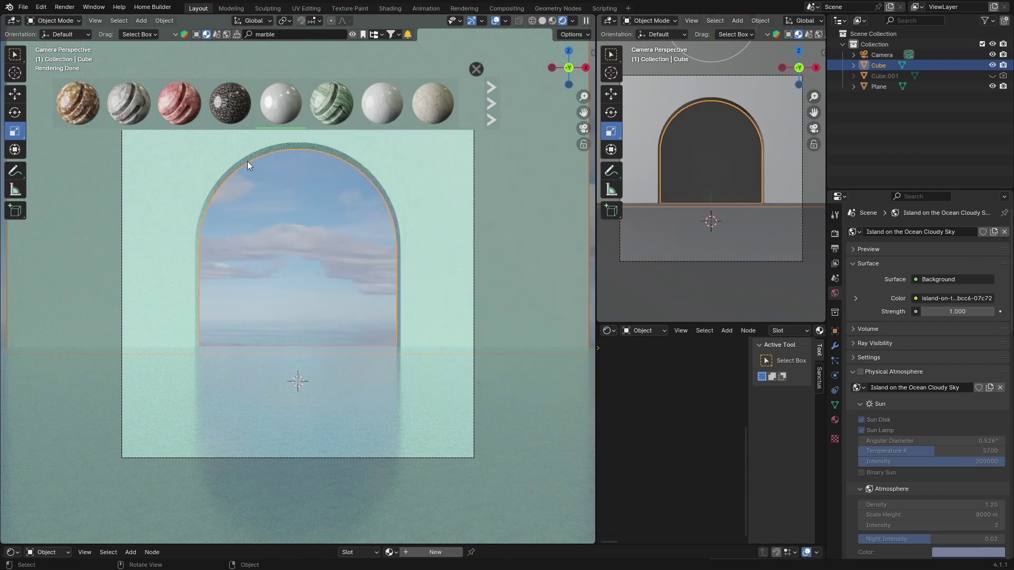
mouse_move(427, 107)
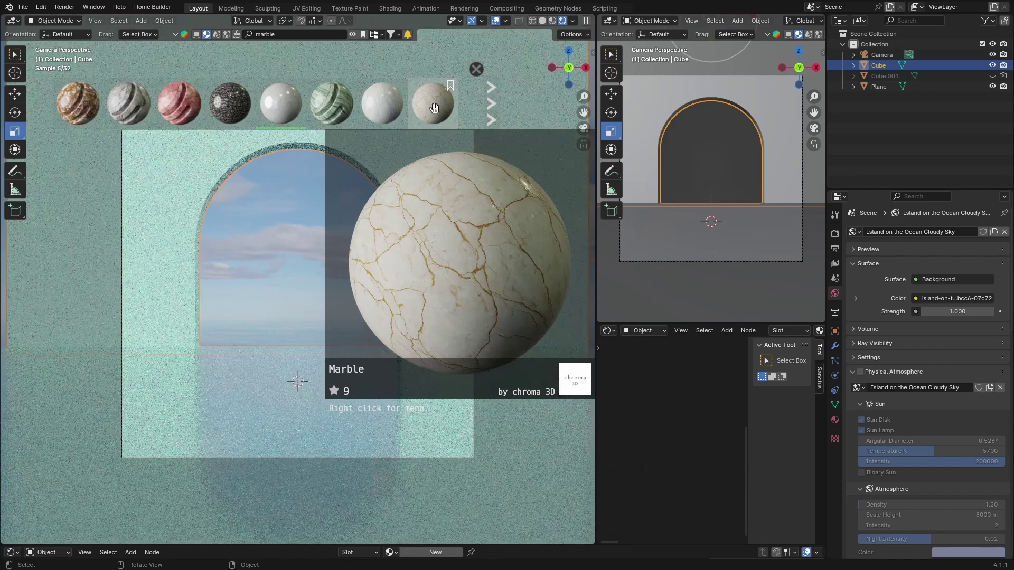
left_click(489, 113)
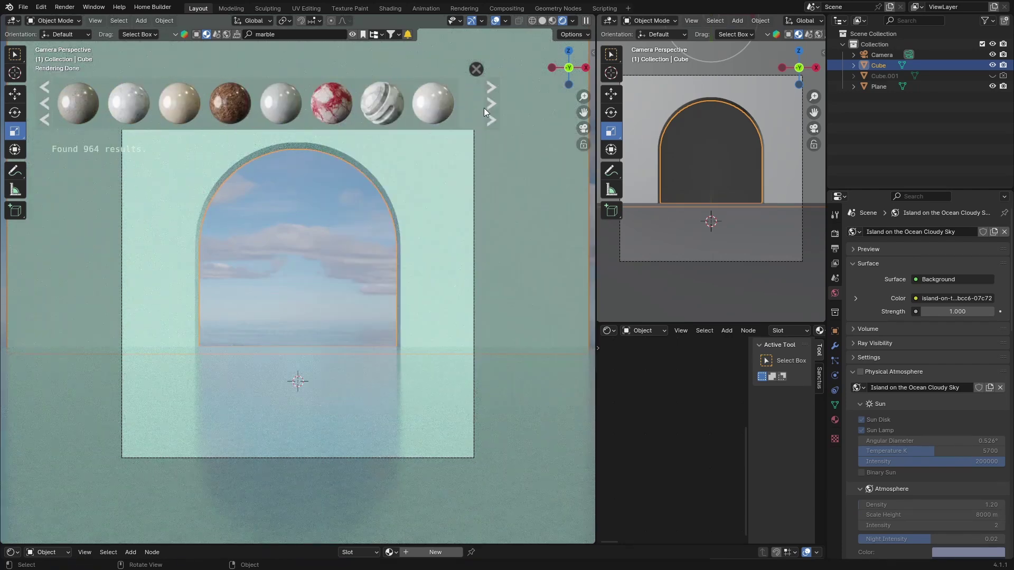
left_click(487, 107)
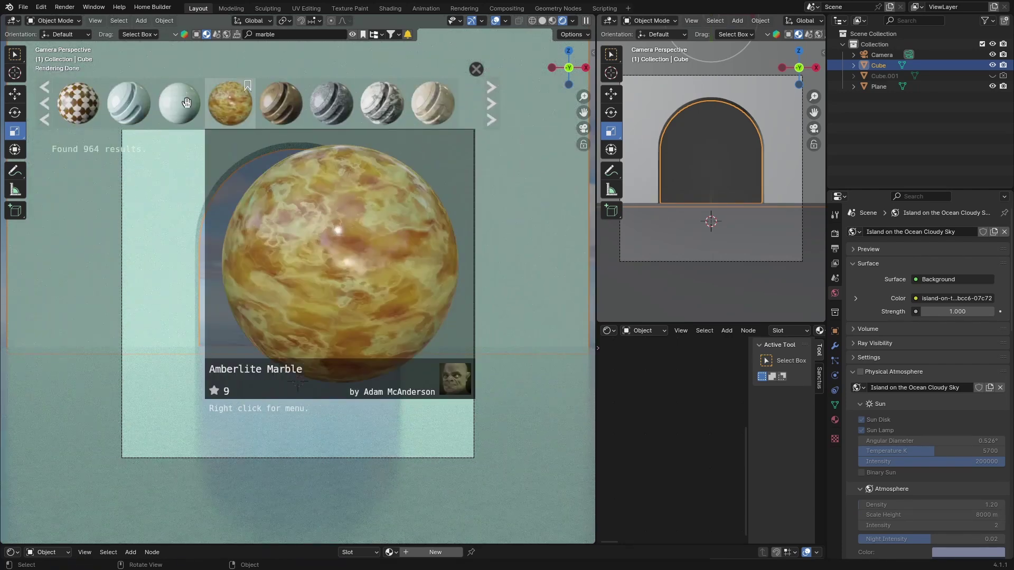
mouse_move(99, 106)
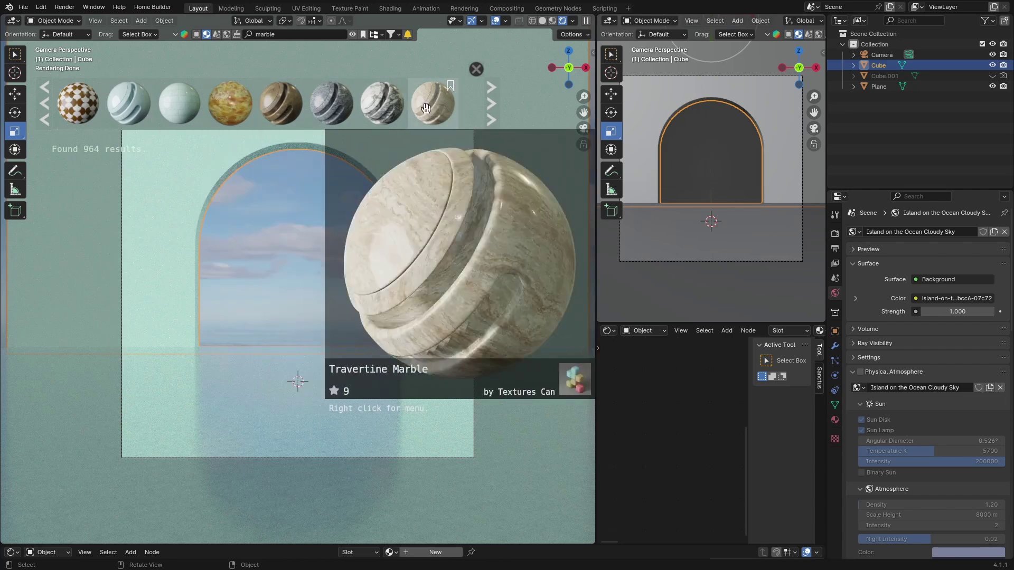
left_click(294, 33)
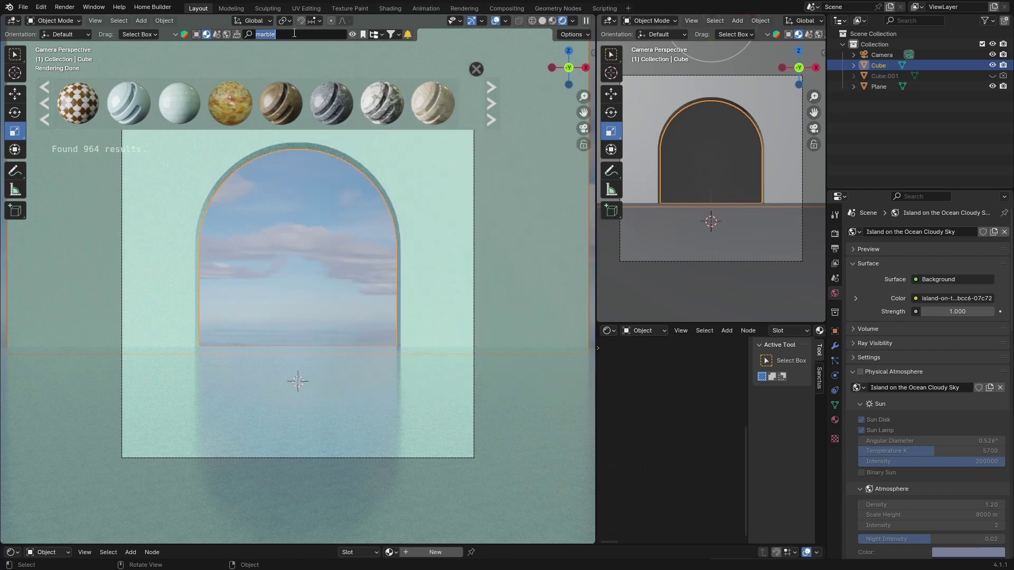
key("BackSpace")
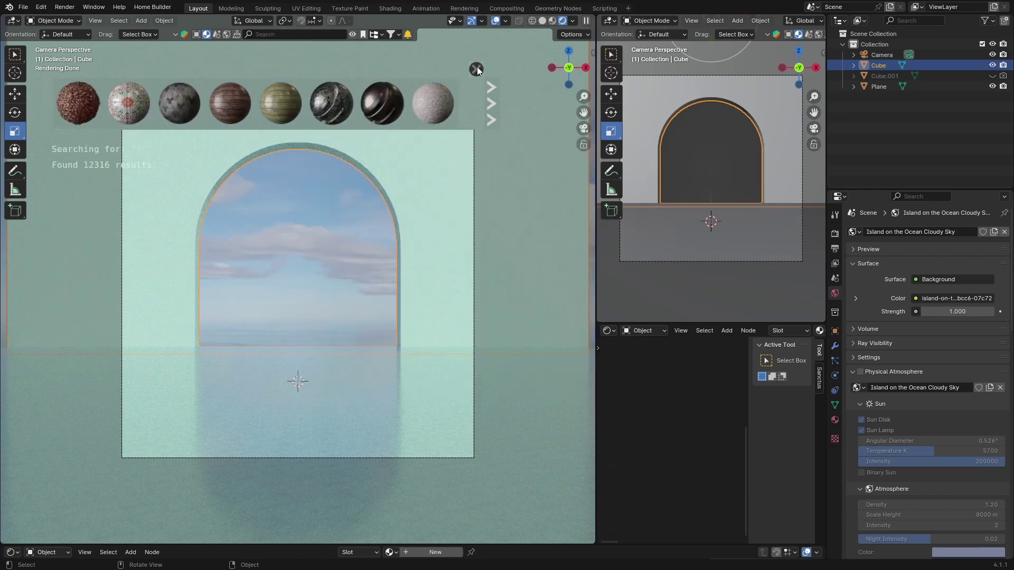
left_click(477, 68)
- Apply the Cement material from the Exterior category of Realtime Materials to the arched wall, deselect it and hide the sidebar
key("n")
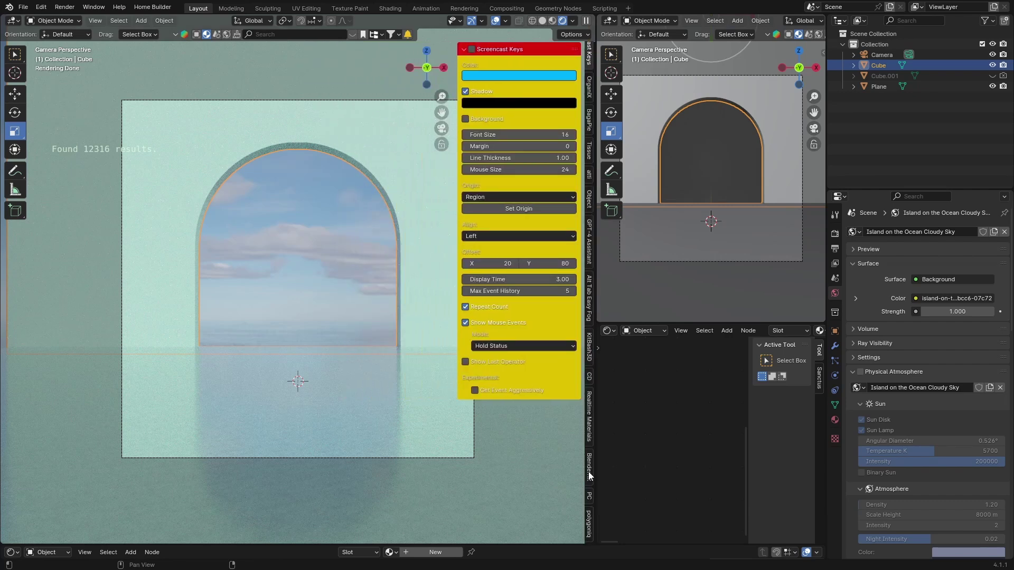
left_click(588, 416)
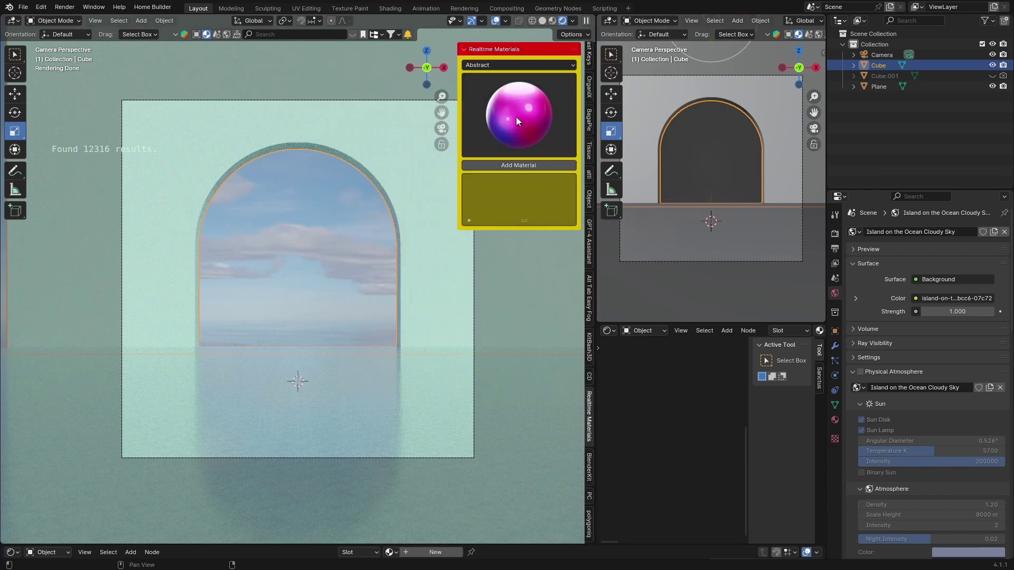
left_click(483, 64)
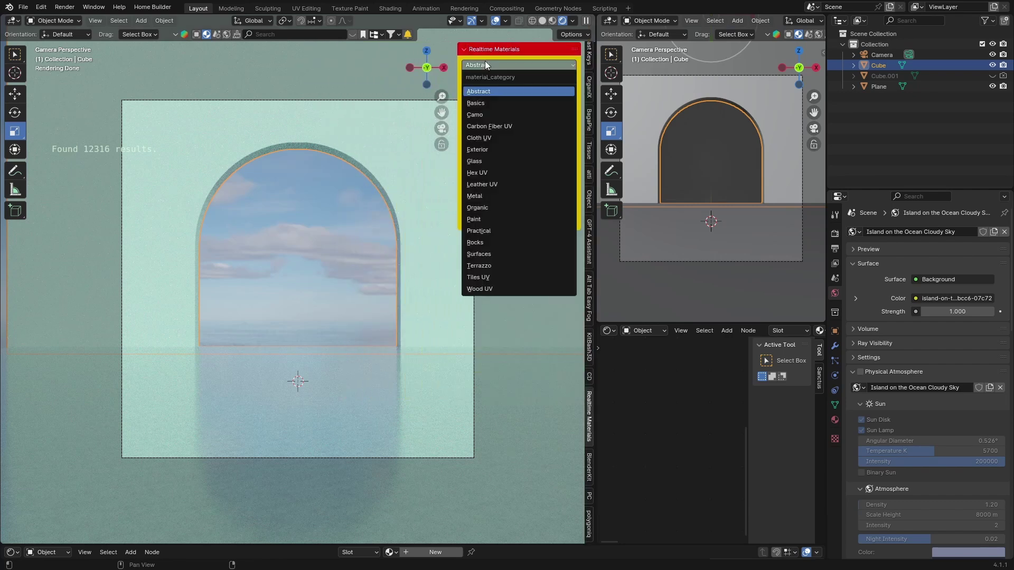
left_click(483, 150)
left_click(493, 119)
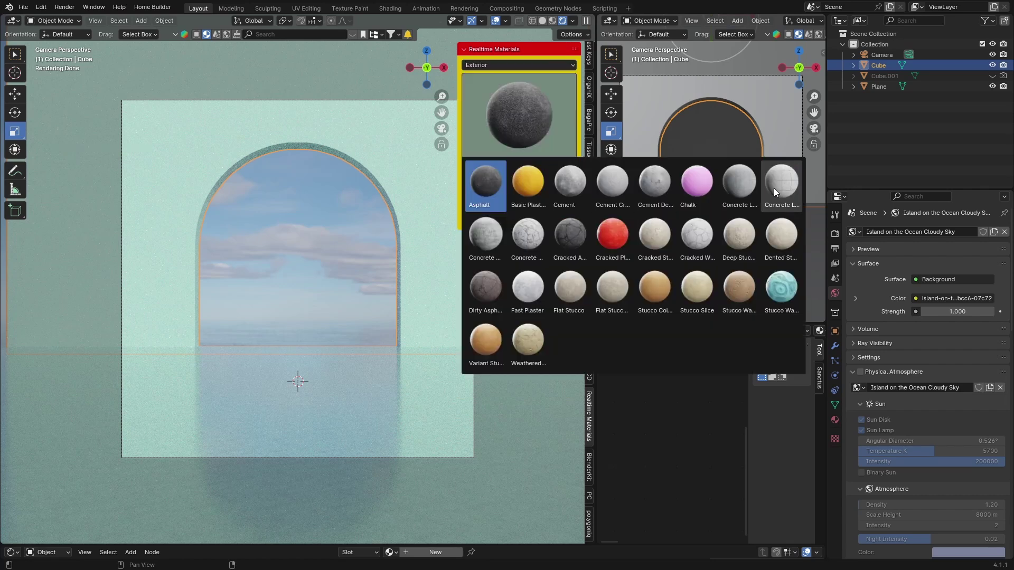
left_click(565, 182)
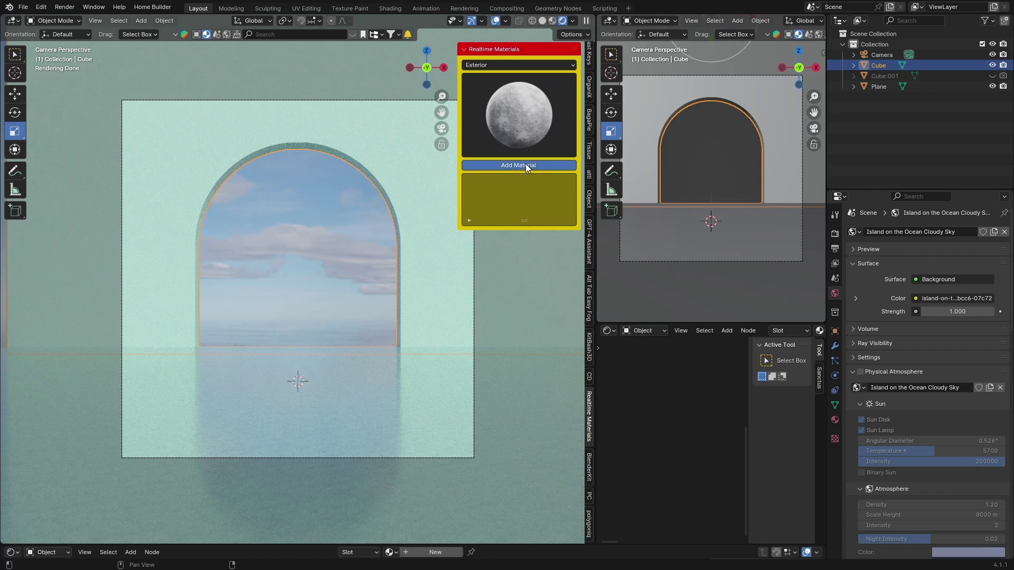
left_click(525, 165)
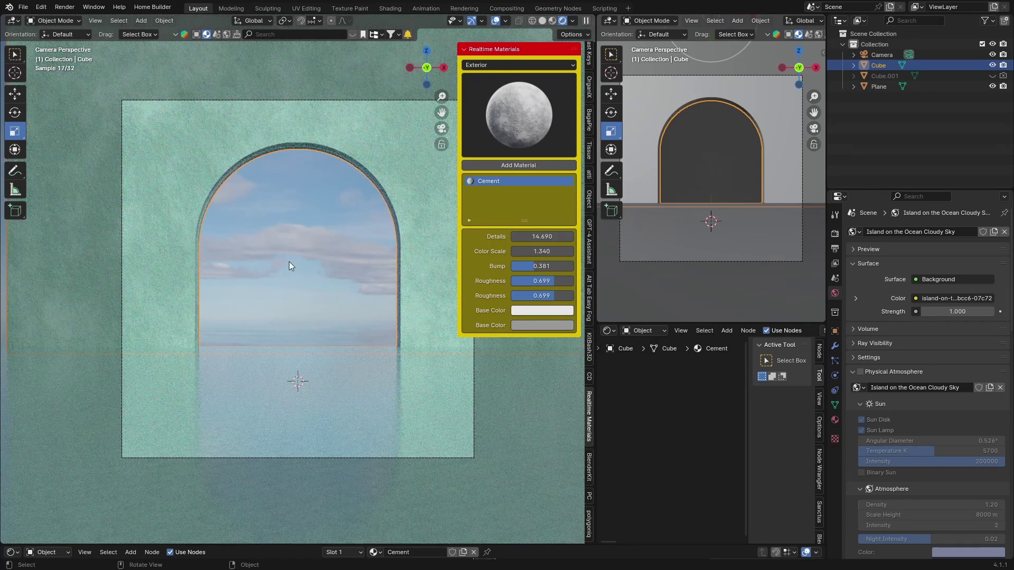
left_click(289, 262)
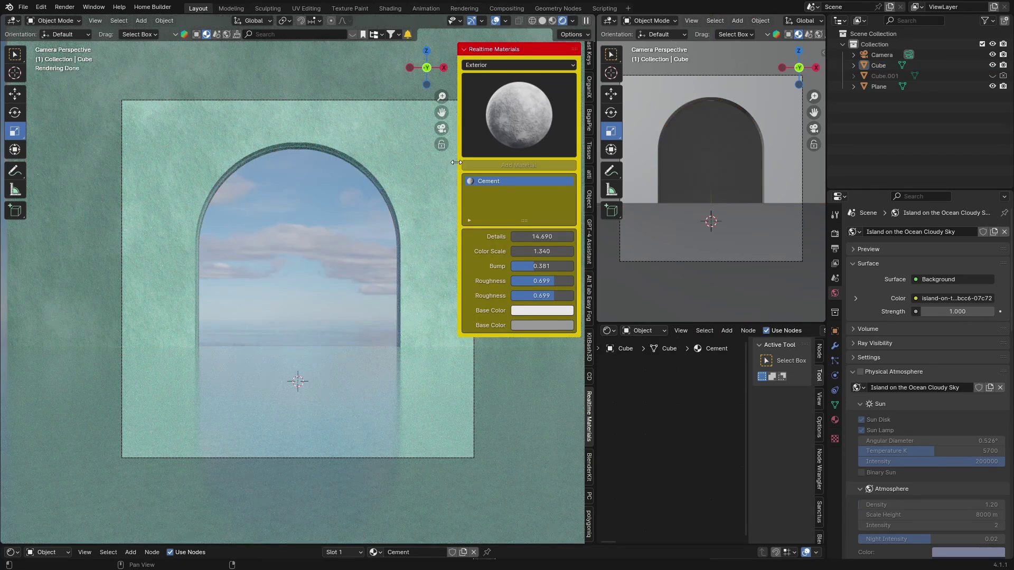
left_click_drag(455, 162, 581, 164)
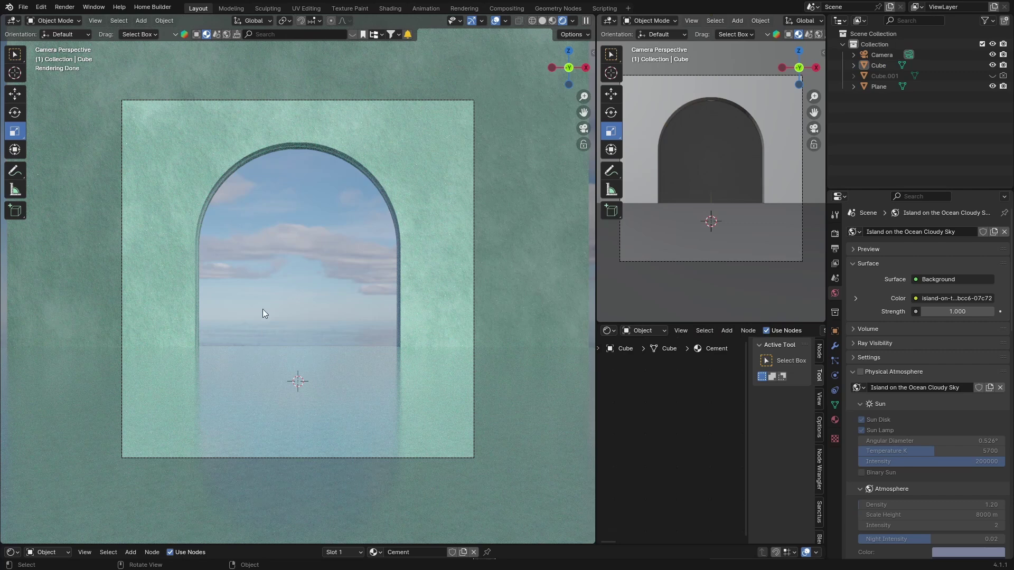
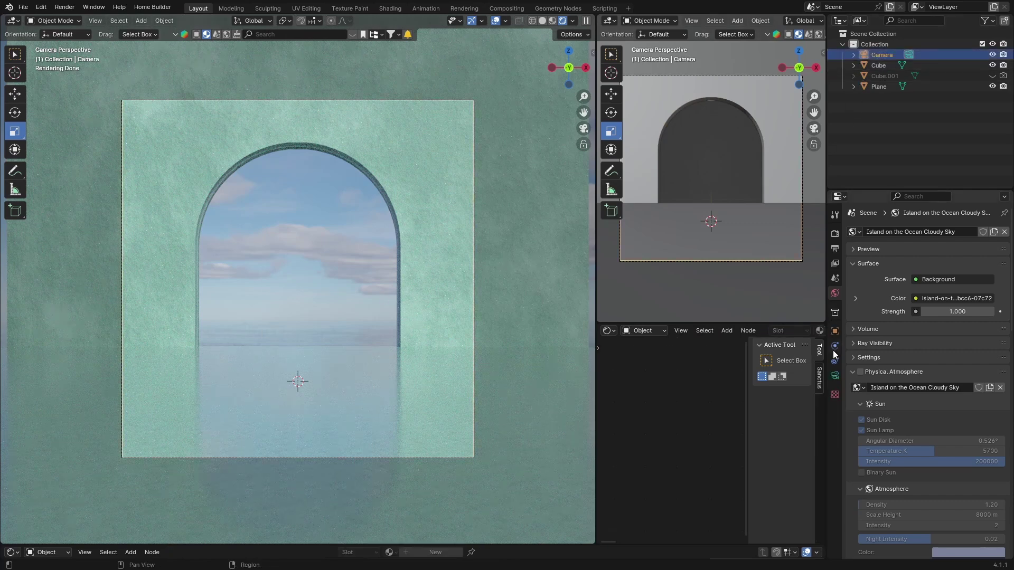
- Reduce the camera's focal length to 42 mm so that more of the wall around the arch is in frame
left_click(835, 375)
left_click(915, 284)
left_click(915, 284)
left_click(915, 284)
left_click(914, 284)
left_click(914, 284)
left_click(915, 284)
left_click(915, 284)
left_click(914, 284)
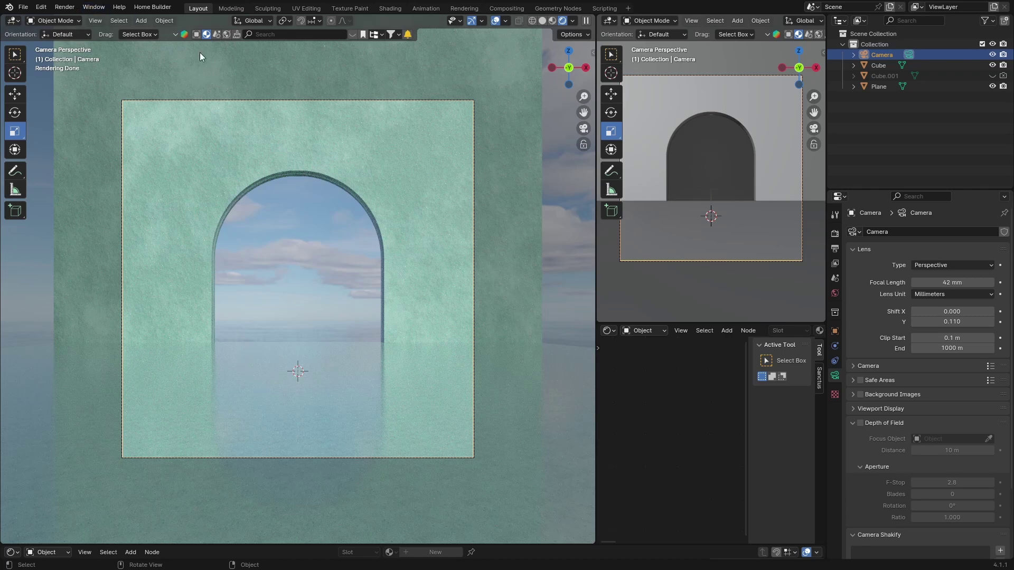
- Search the online model library for "chair" and look through the previews for a suitable seat
left_click(198, 35)
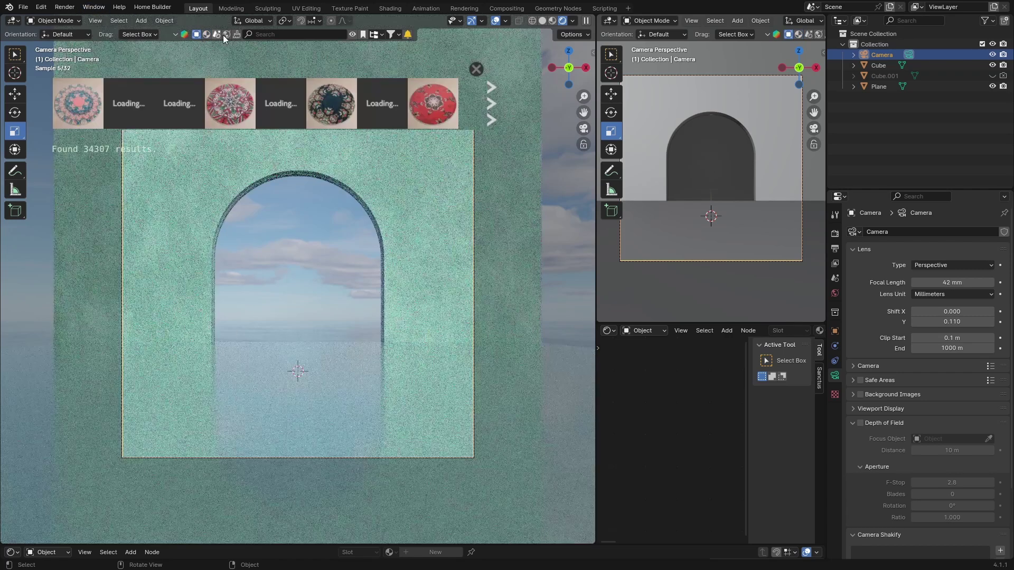
left_click(266, 35)
type("ch")
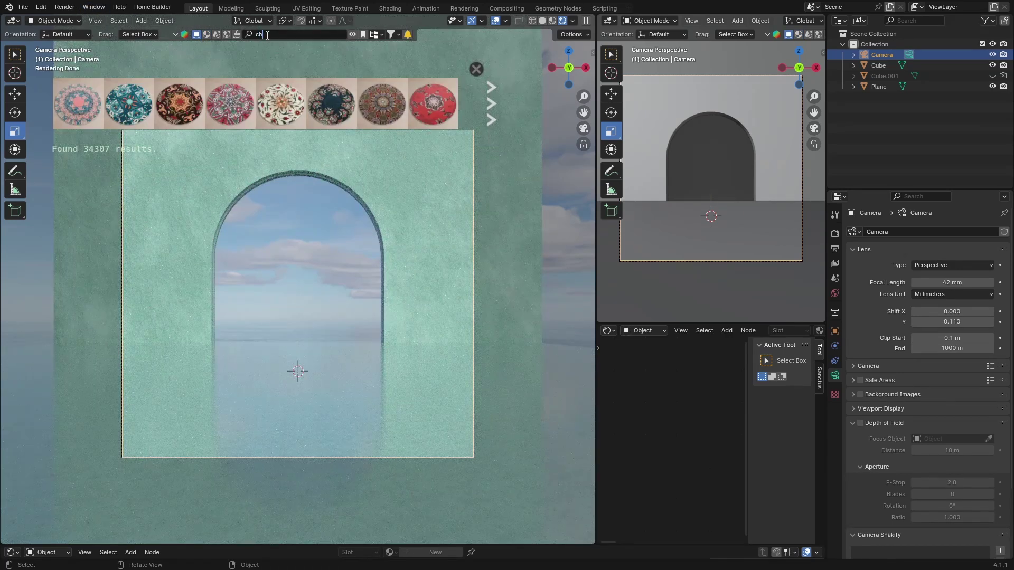
type("air")
key("Return")
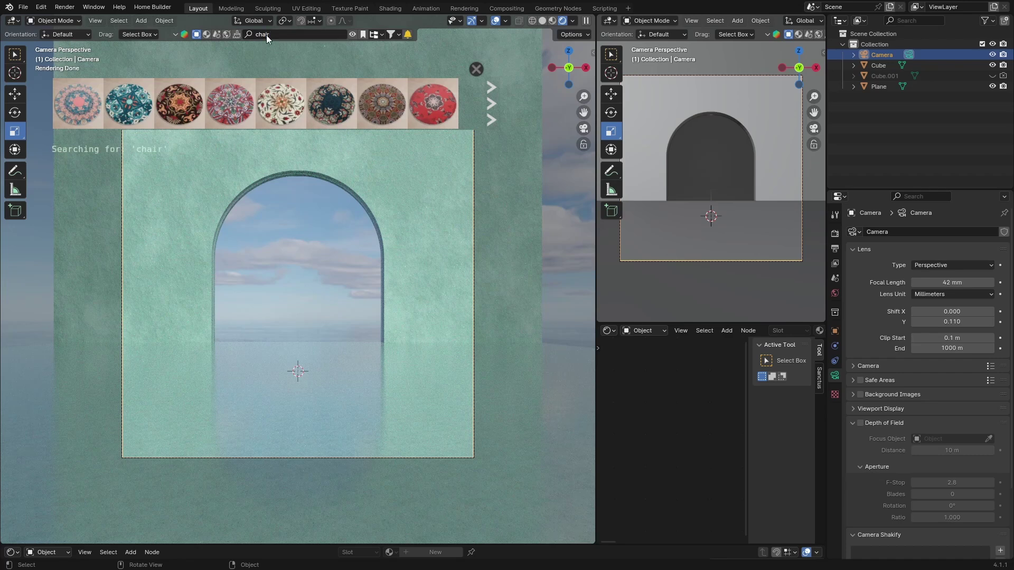
mouse_move(95, 100)
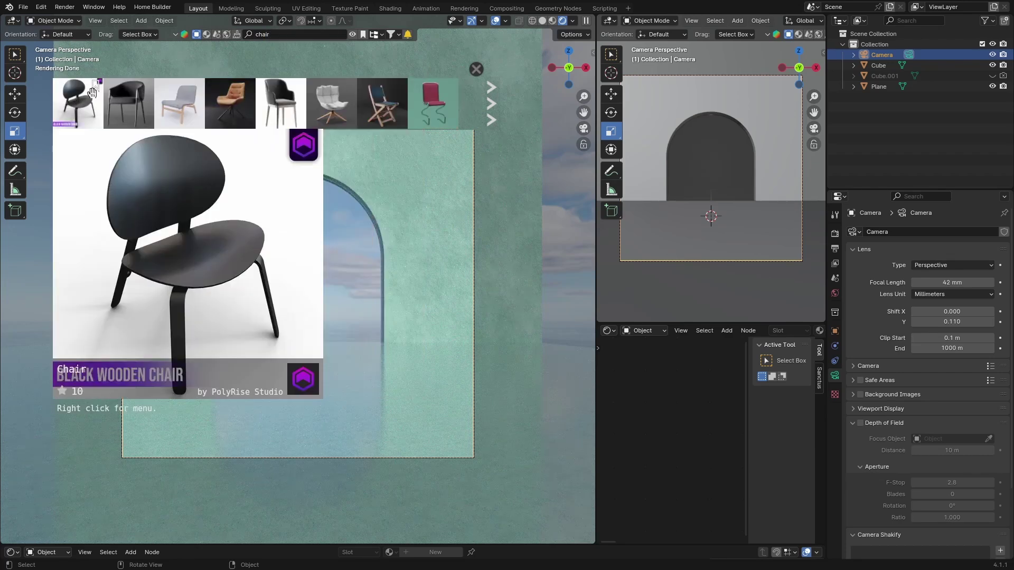
mouse_move(277, 102)
mouse_move(338, 108)
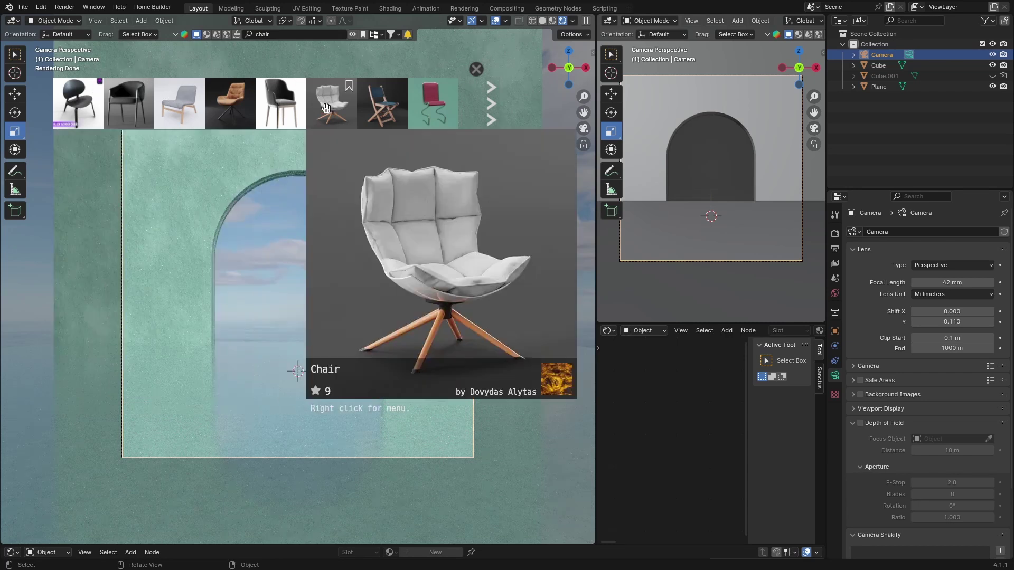
mouse_move(188, 108)
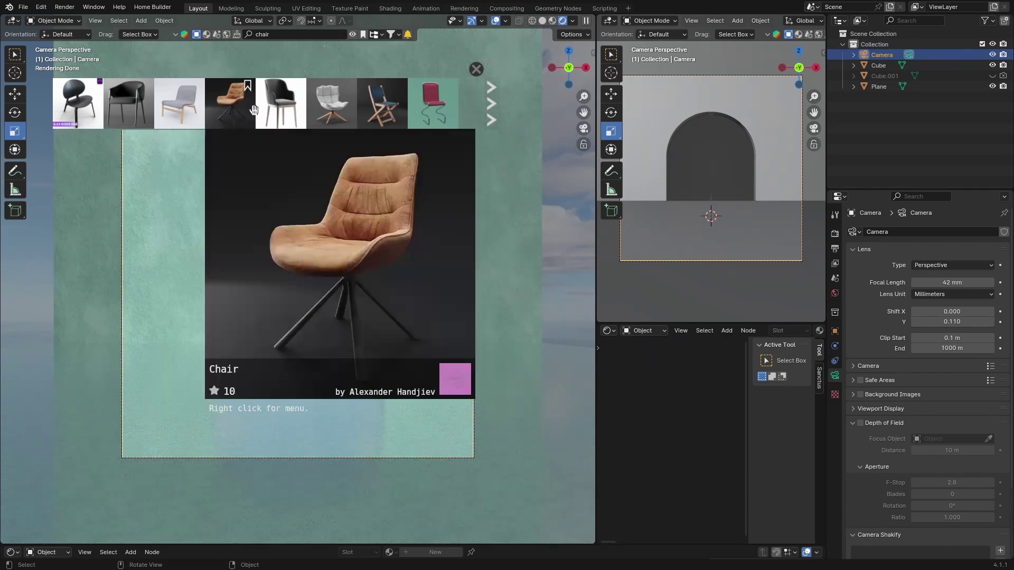
- Place the pink armchair from the further chair results on the floor in front of the arch
left_click(491, 104)
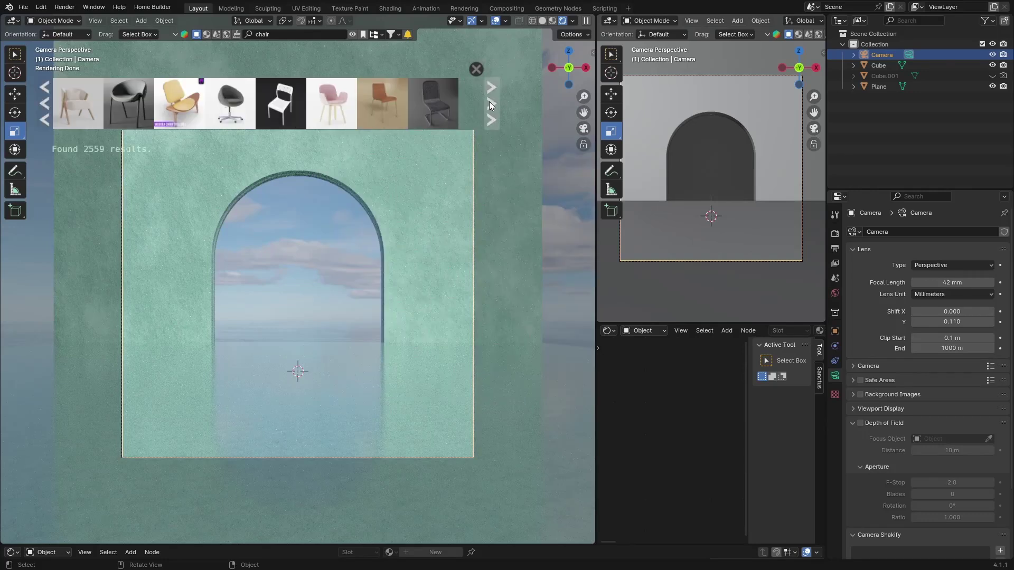
mouse_move(335, 102)
left_click_drag(334, 102, 328, 380)
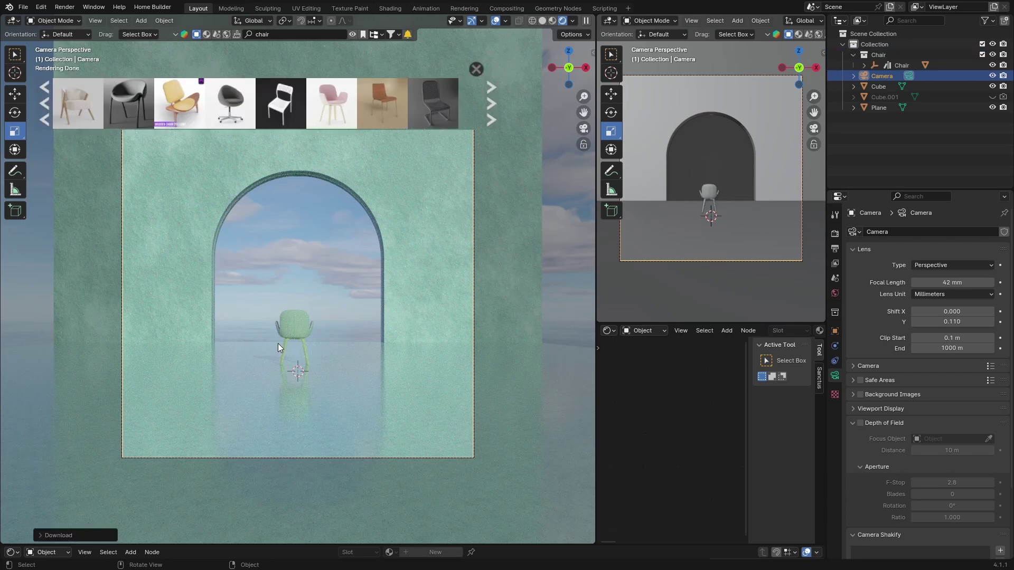
- Move the chair about 0.28 m along the X axis in a solid-shaded top view
left_click(543, 21)
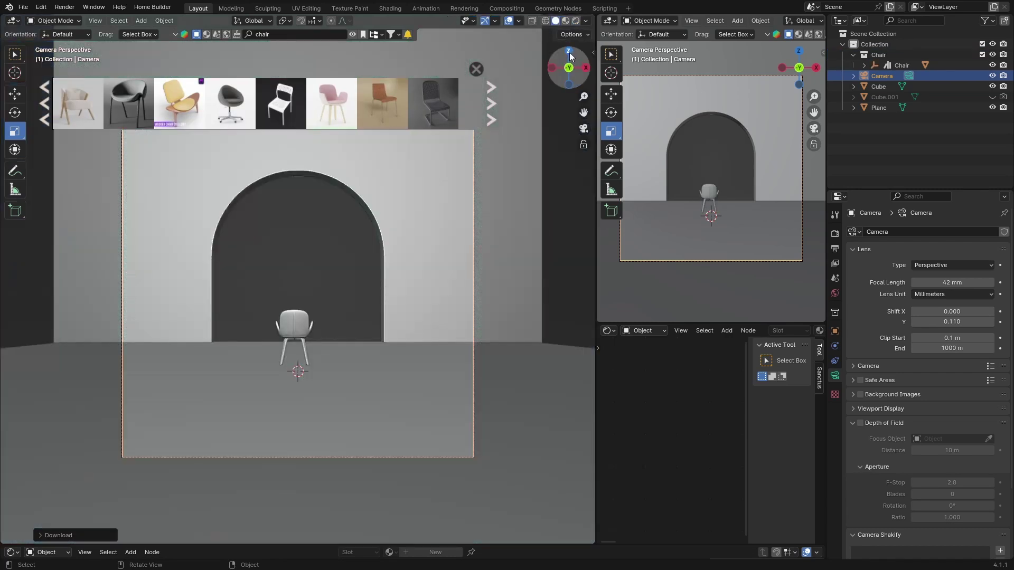
left_click(570, 52)
scroll(368, 261, "up", 10)
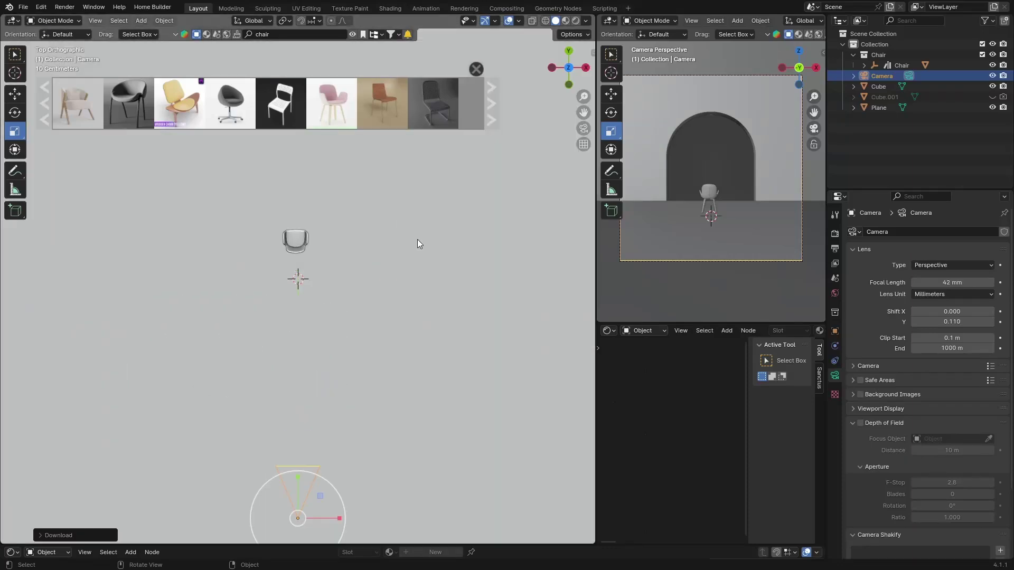
left_click(899, 65)
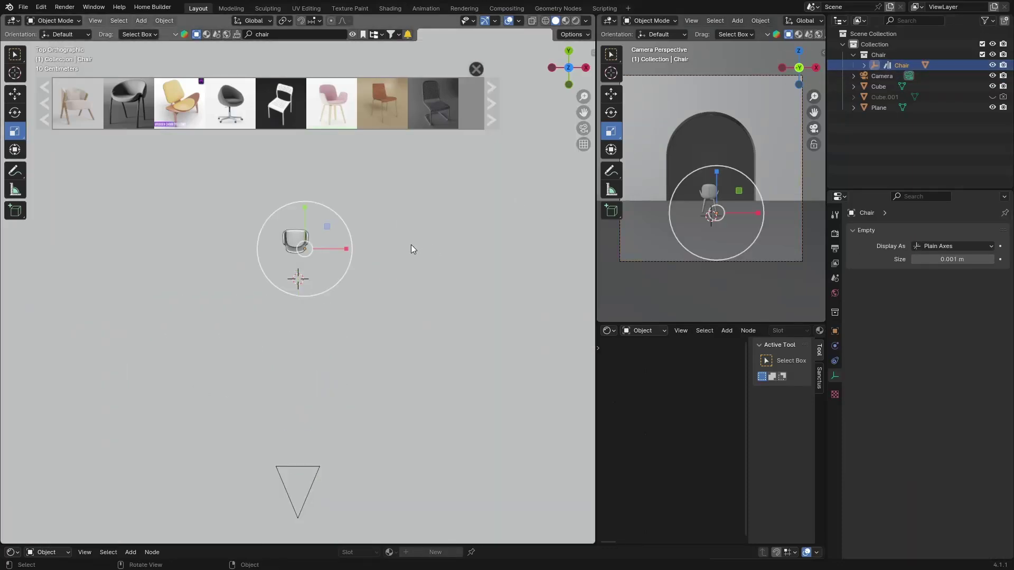
key("g")
key("x")
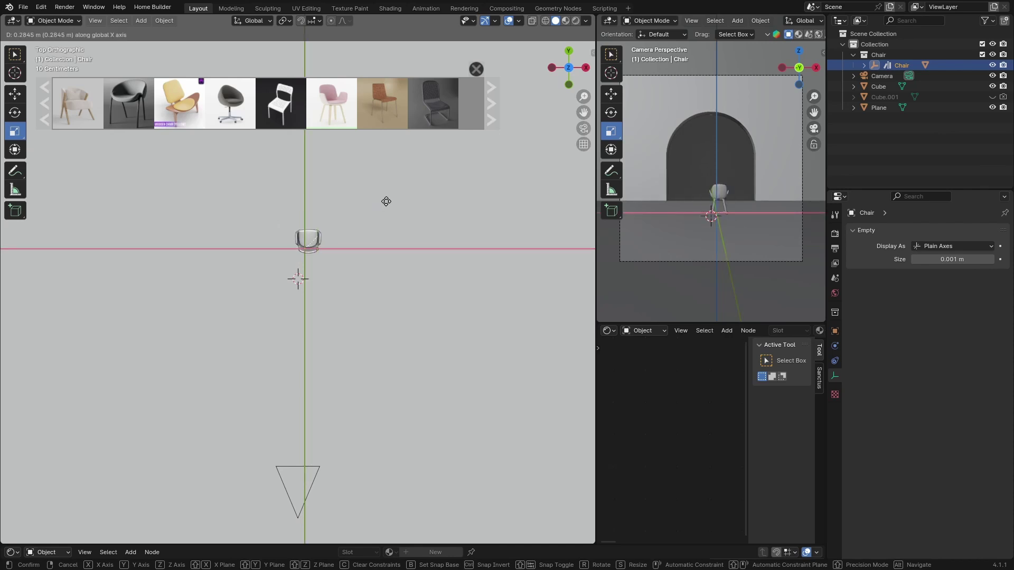
left_click(386, 201)
- Reposition the chair near the middle of the arch in the camera view and enlarge it slightly
left_click(583, 129)
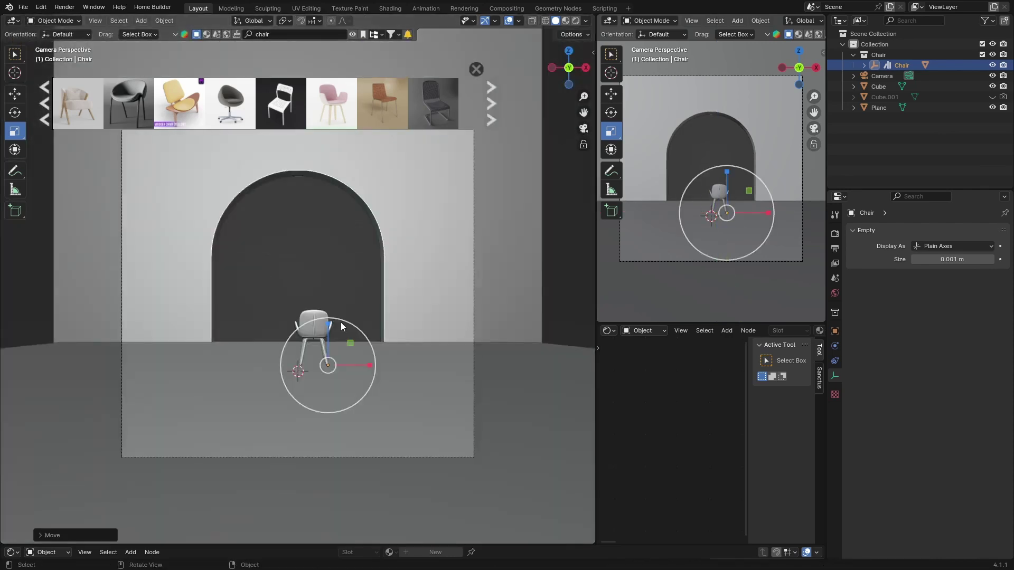
key("g")
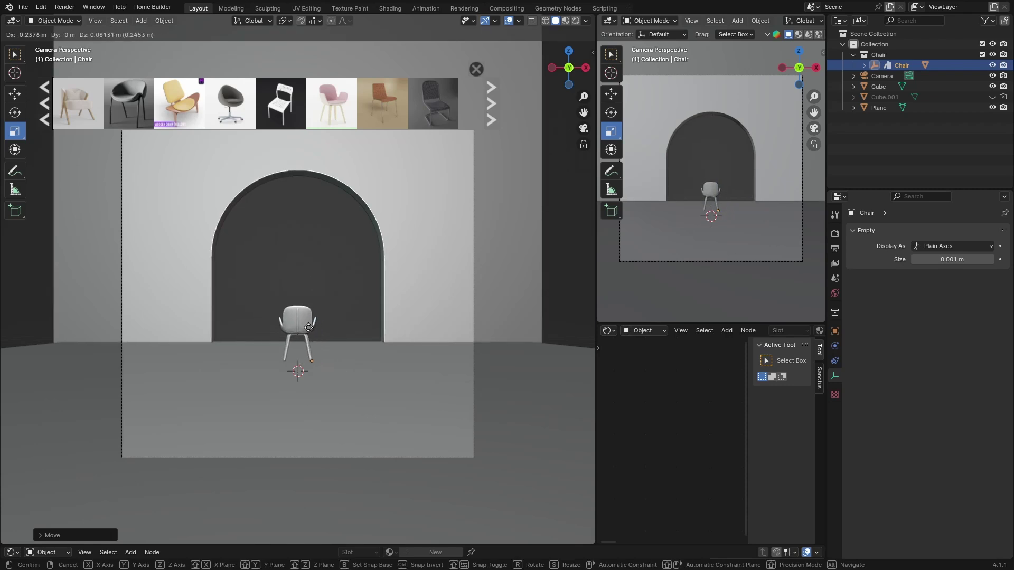
left_click(310, 329)
mouse_move(312, 332)
left_mouse_down()
mouse_move(313, 320)
mouse_move(318, 327)
left_mouse_up()
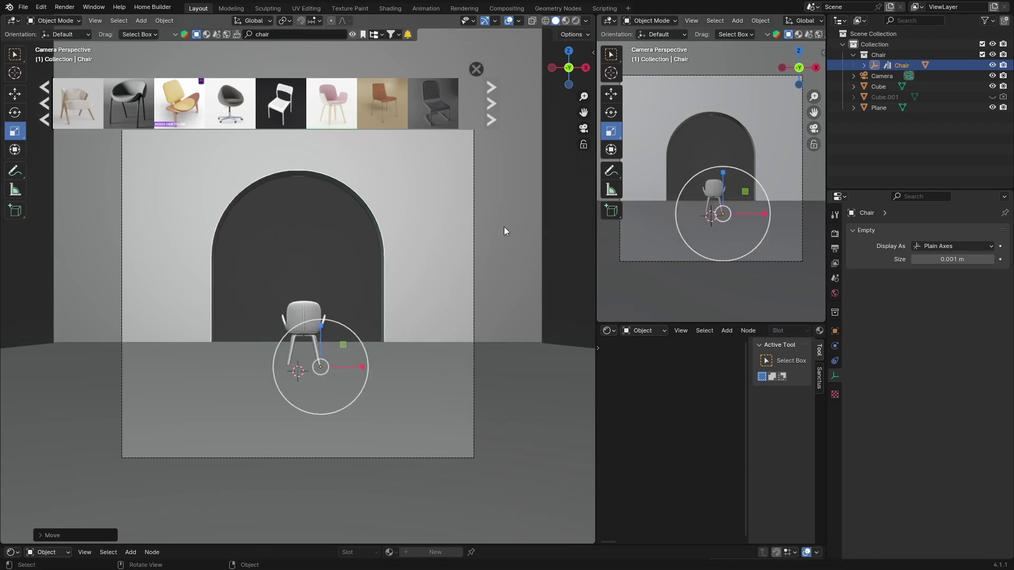
- Deselect the chair, close the asset bar and preview the scene in rendered shading
key("alt+a")
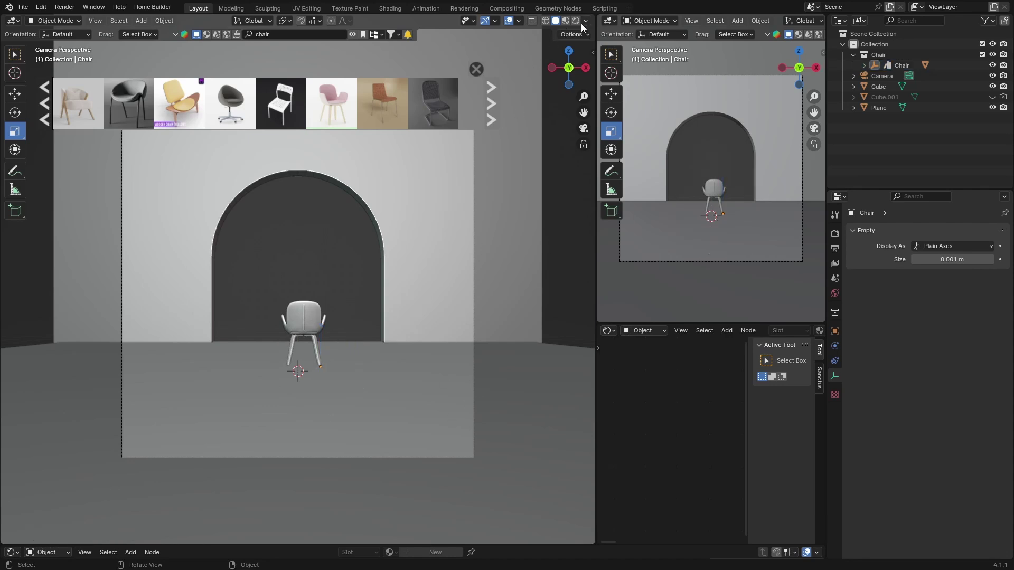
left_click(475, 69)
left_click(575, 20)
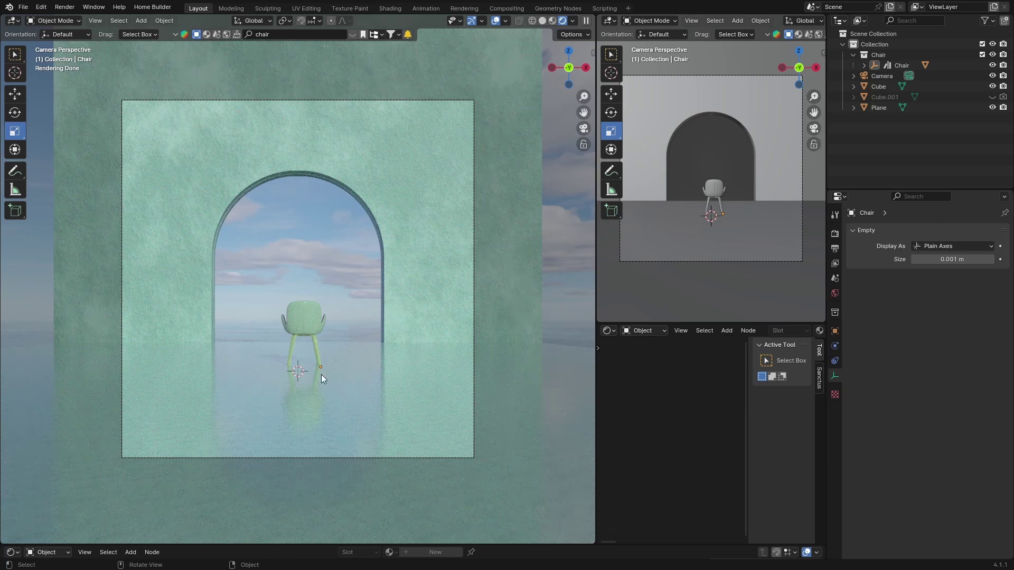
- Search the online model library for "rug" and browse the round rugs over several result pages
left_click(276, 35)
key("BackSpace")
key("Return")
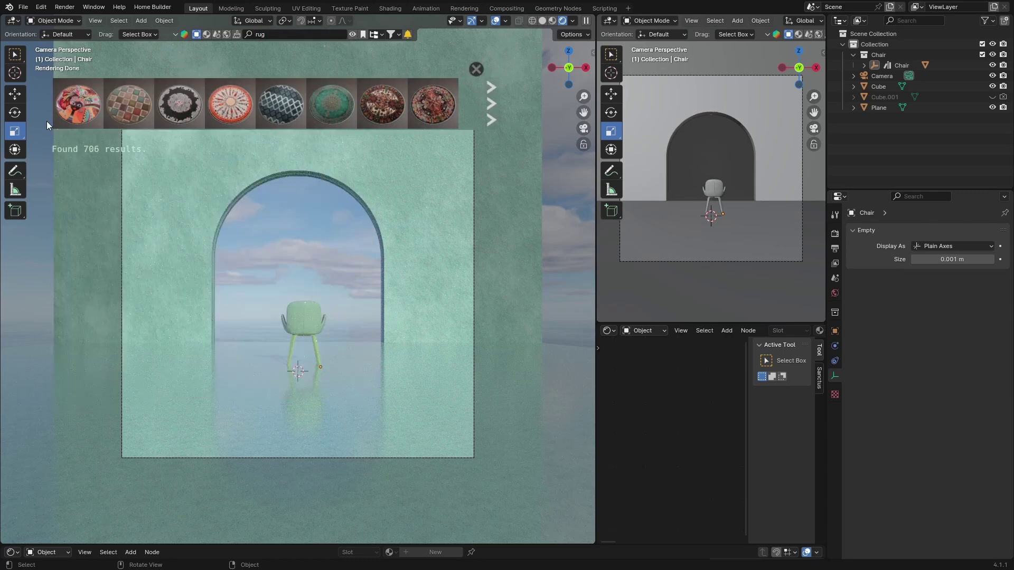
mouse_move(130, 108)
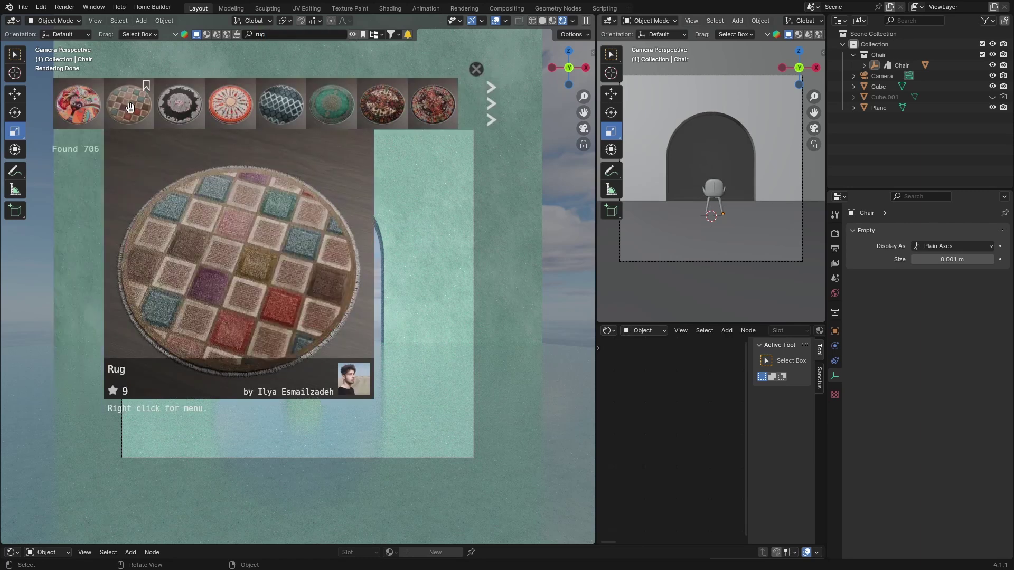
left_click(490, 109)
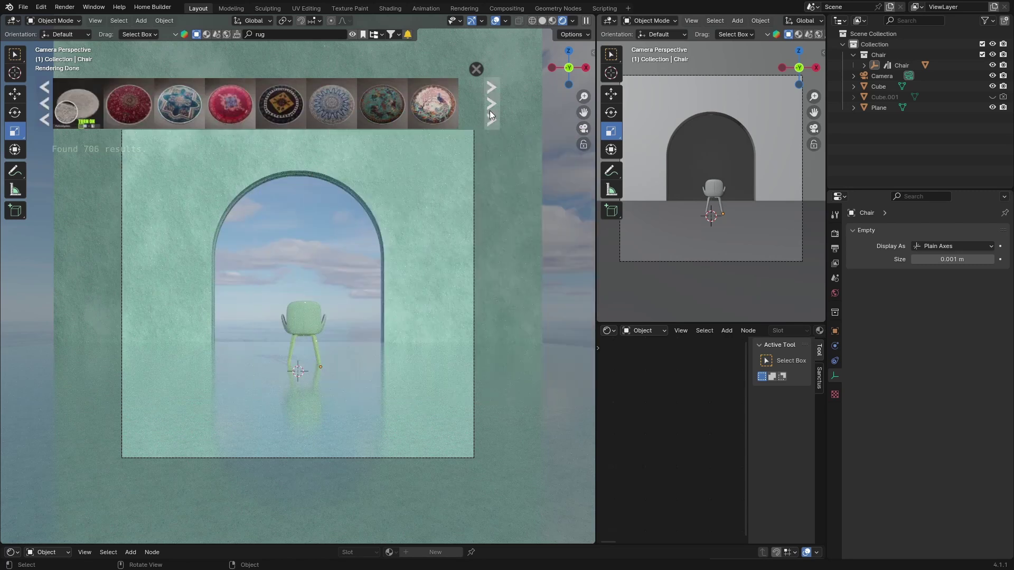
mouse_move(72, 96)
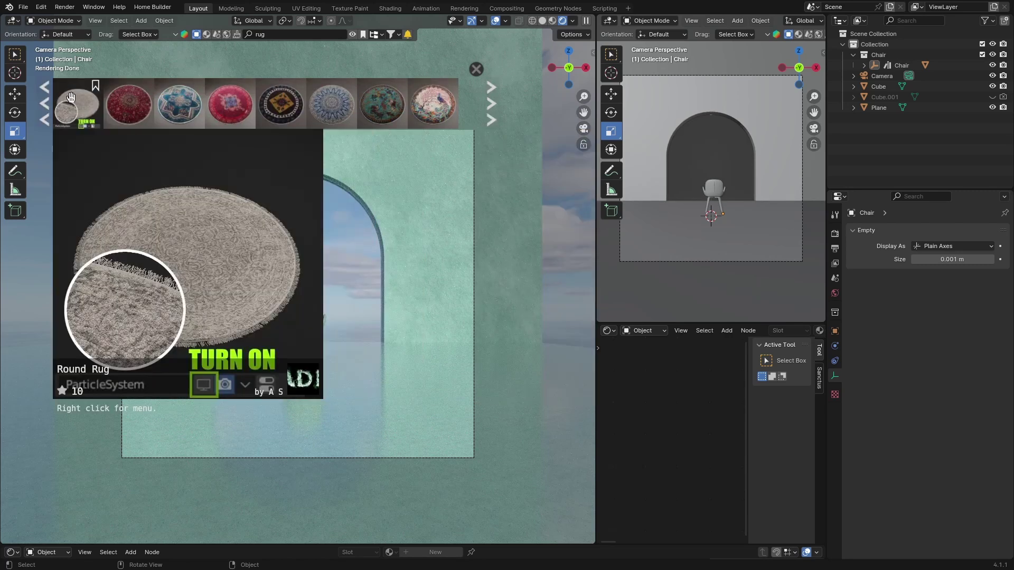
left_click(491, 103)
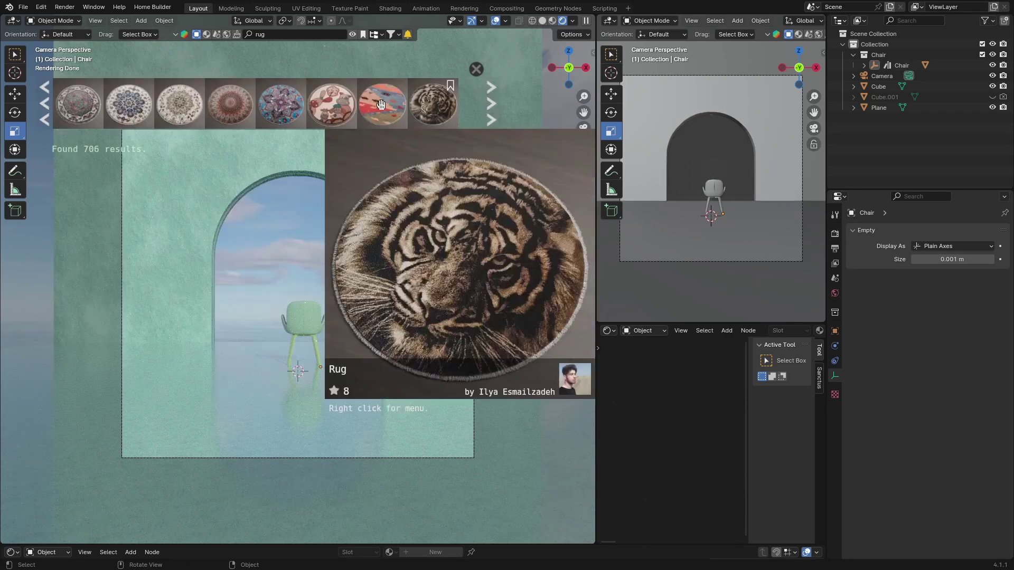
mouse_move(196, 103)
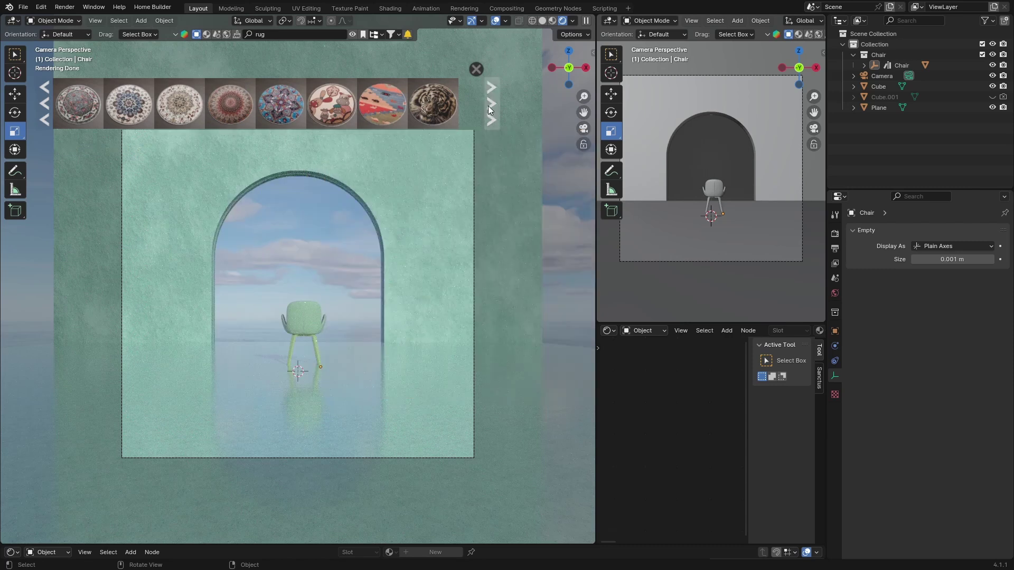
- Place the round pastel Persian Design Rug from the further results on the floor under the chair
left_click(488, 105)
mouse_move(439, 104)
left_click_drag(439, 105, 317, 362)
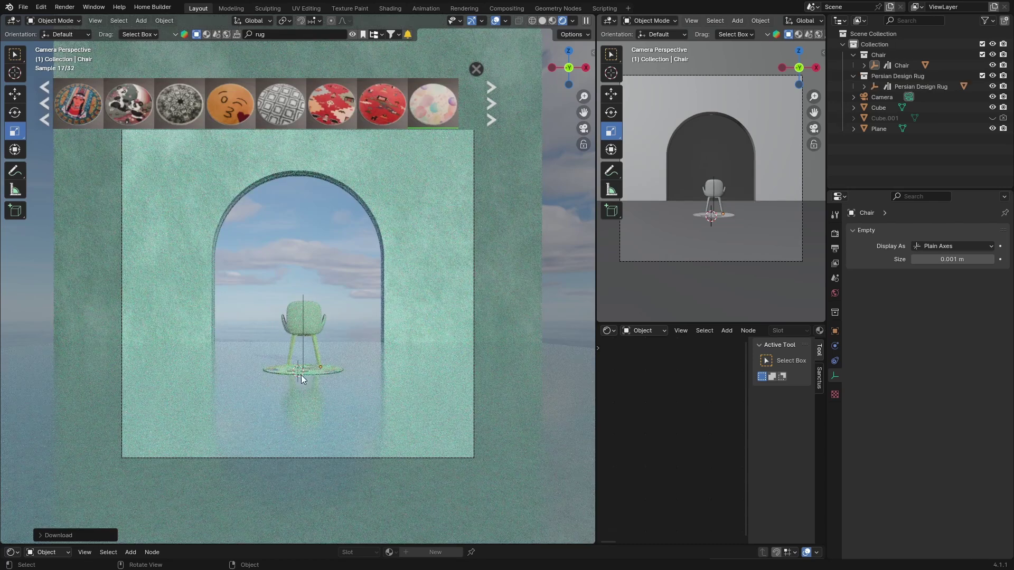
- Scale the Persian Design Rug up to about twice its size and shift it slightly sideways to centre it under the arch
left_click(902, 87)
key("s")
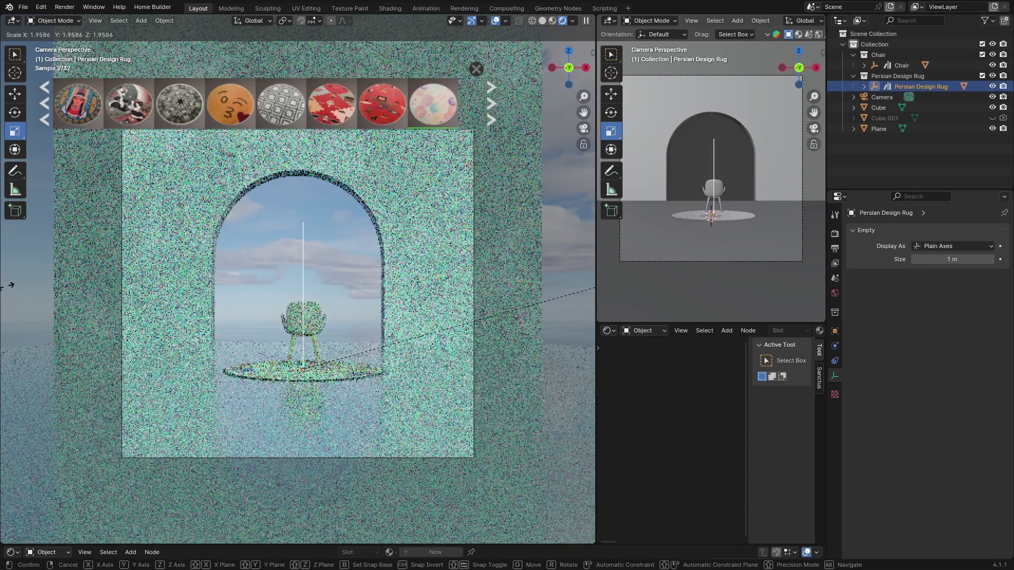
left_click(13, 287)
key("g")
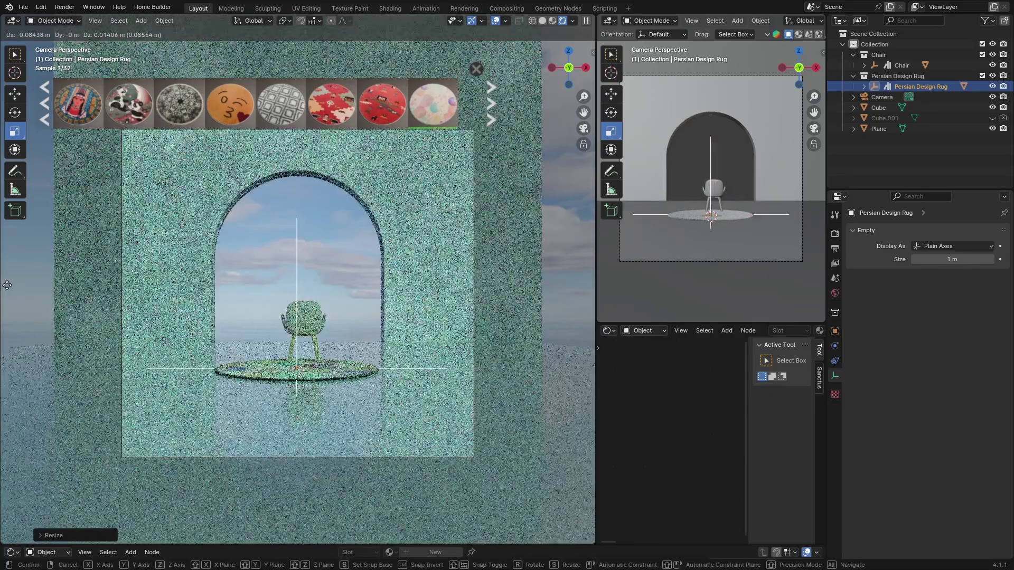
left_click(7, 286)
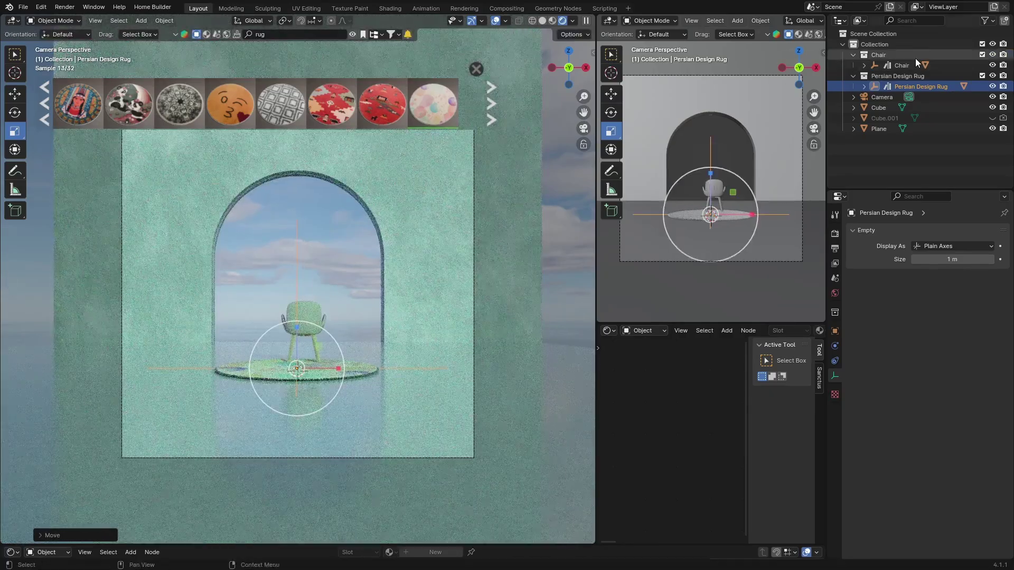
- Move the chair to the middle of the enlarged rug in the camera view and deselect it
left_click(907, 65)
key("g")
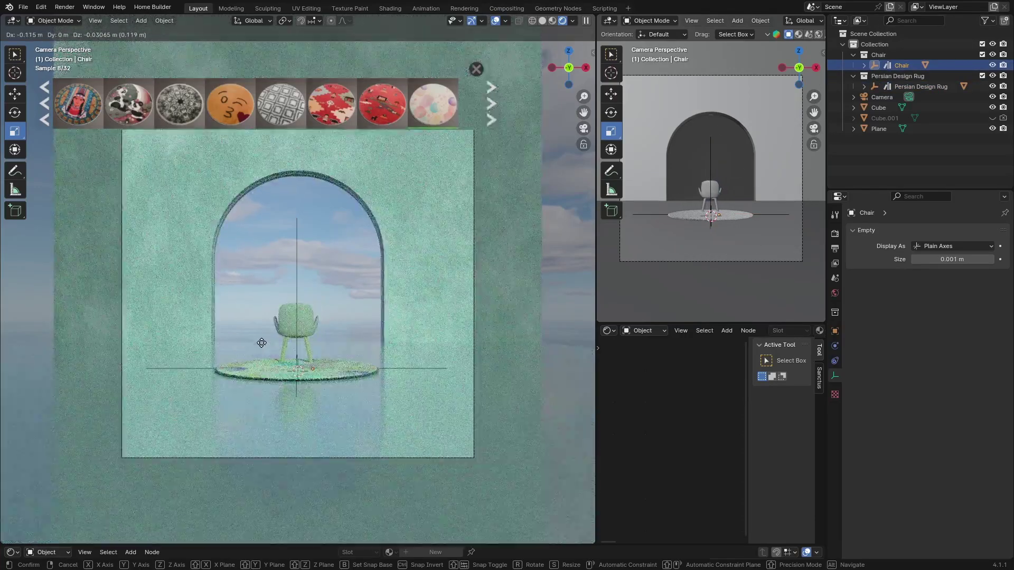
left_click(265, 343)
left_click(554, 204)
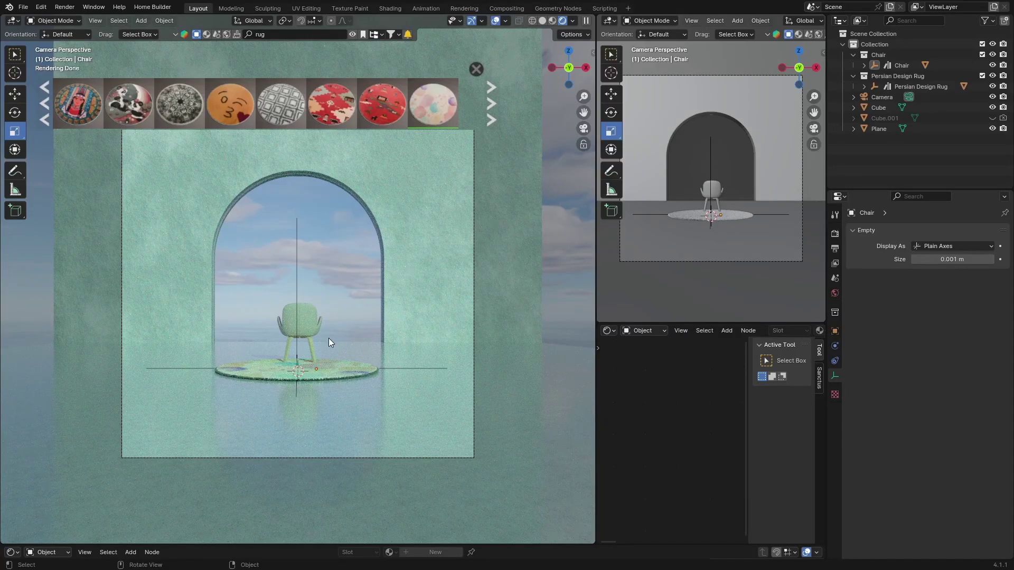
- Search the online model library for "plant" and preview several potted plants in the first results
left_click(274, 35)
key("BackSpace")
key("Return")
mouse_move(131, 105)
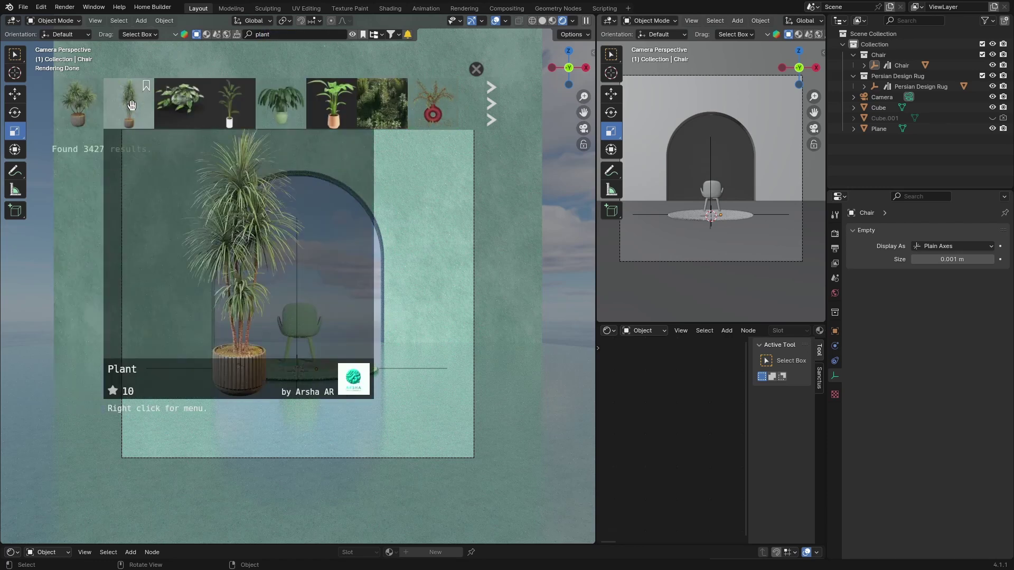
mouse_move(291, 111)
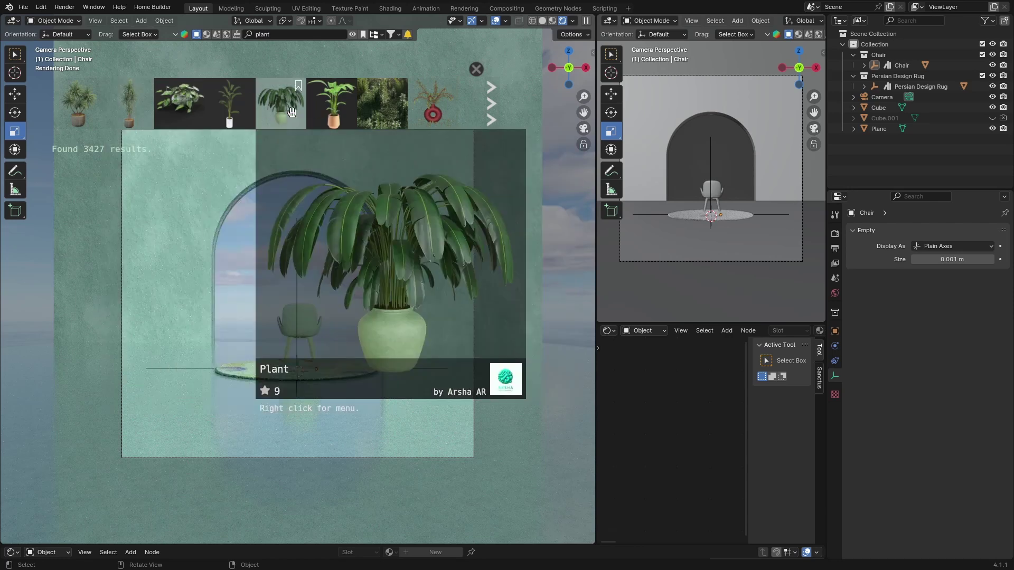
mouse_move(331, 111)
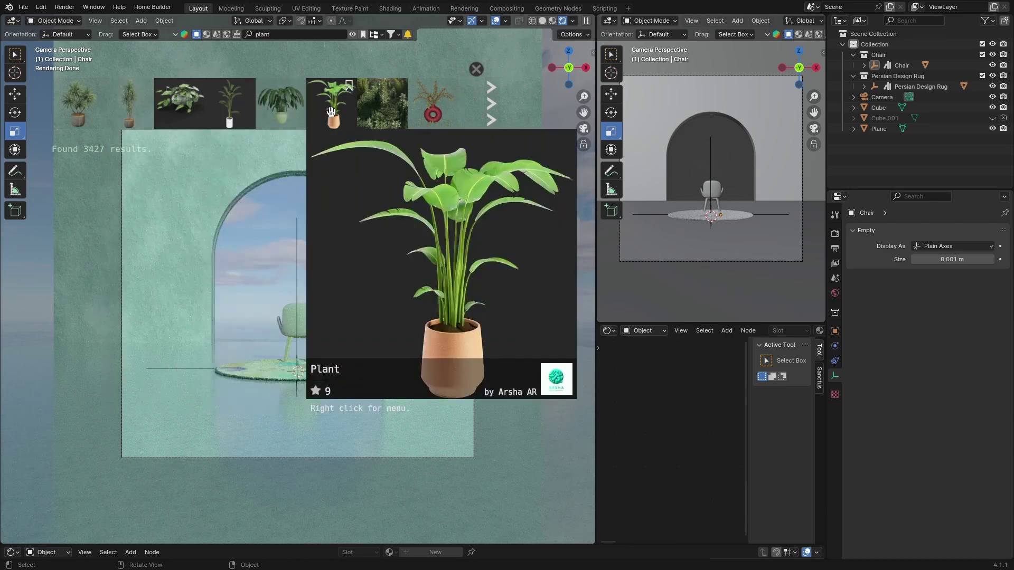
- Place the Ficus plant from the next page of results beside the right side of the arch
left_click(490, 109)
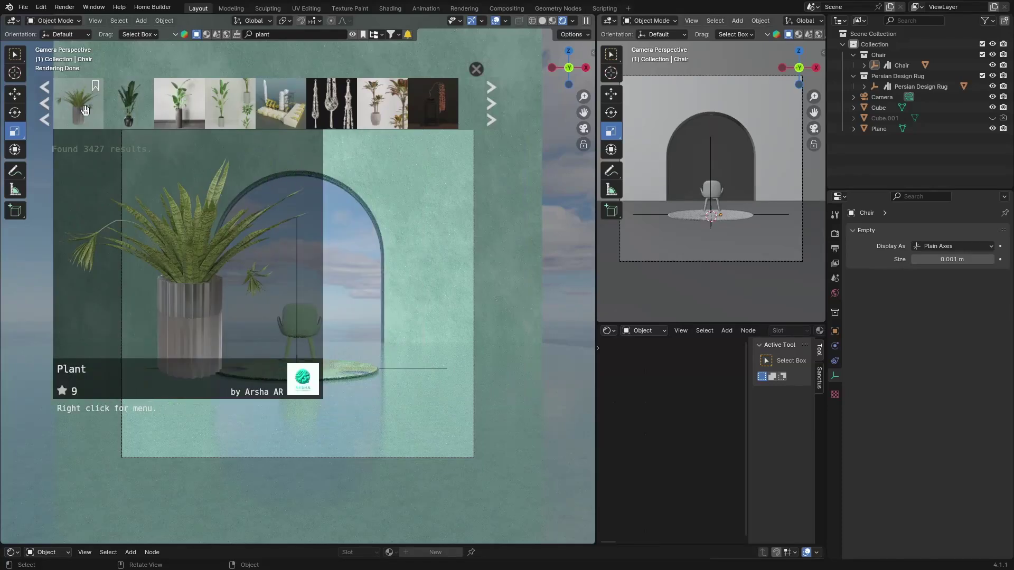
mouse_move(175, 101)
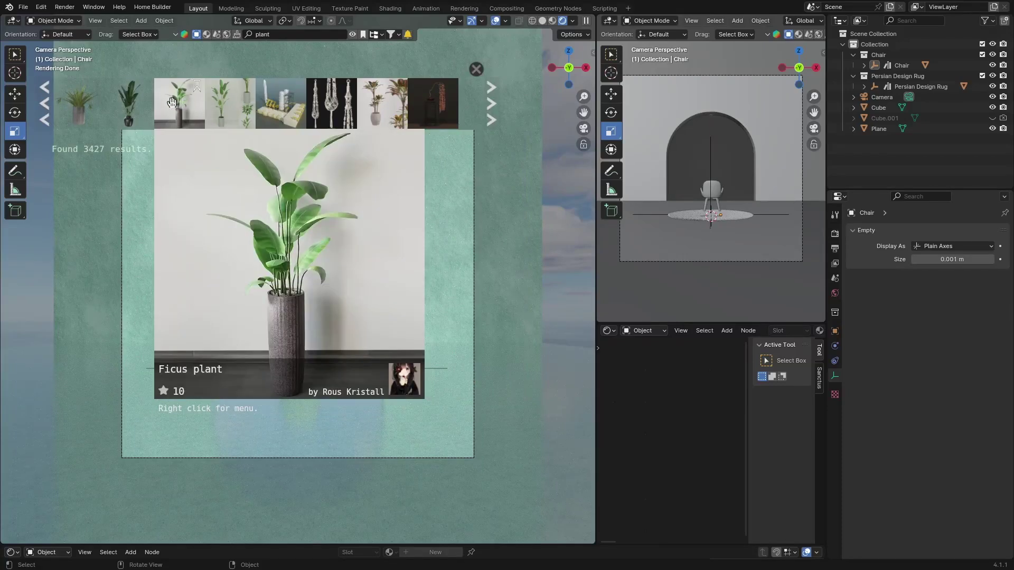
left_click_drag(172, 101, 401, 344)
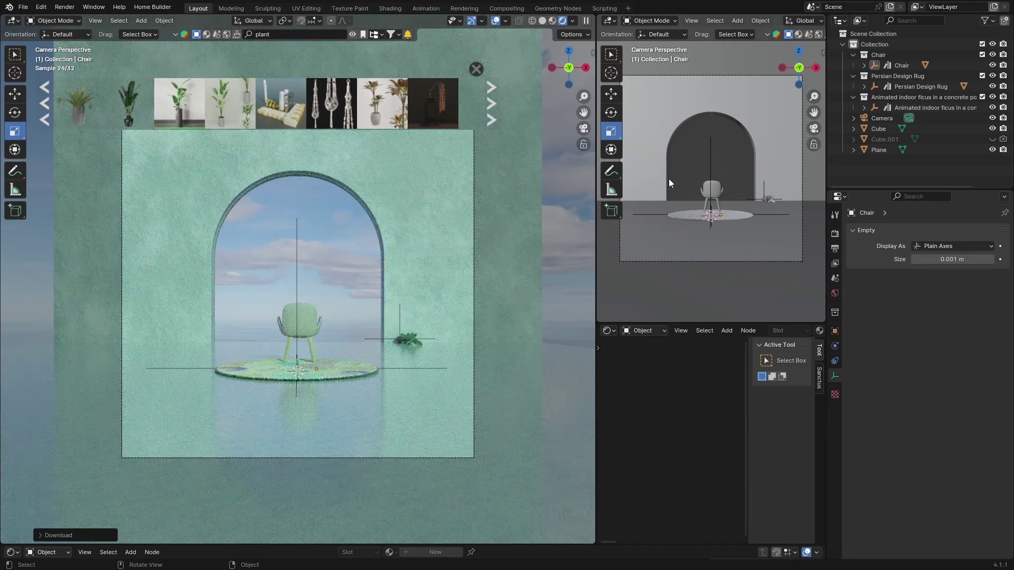
- Enlarge the ficus and move it up beside the right edge of the arch
left_click(917, 108)
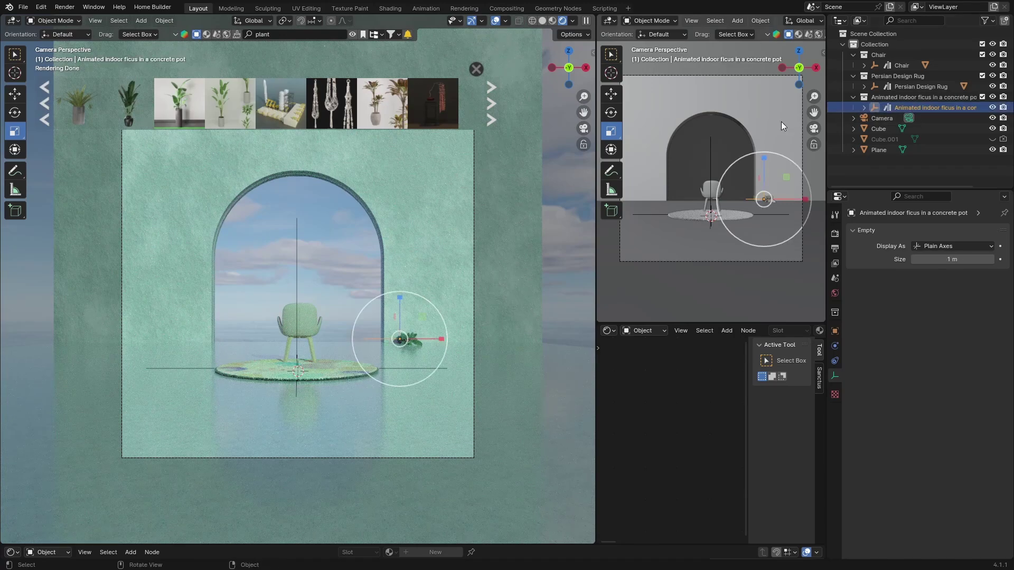
key("g")
left_click(644, 154)
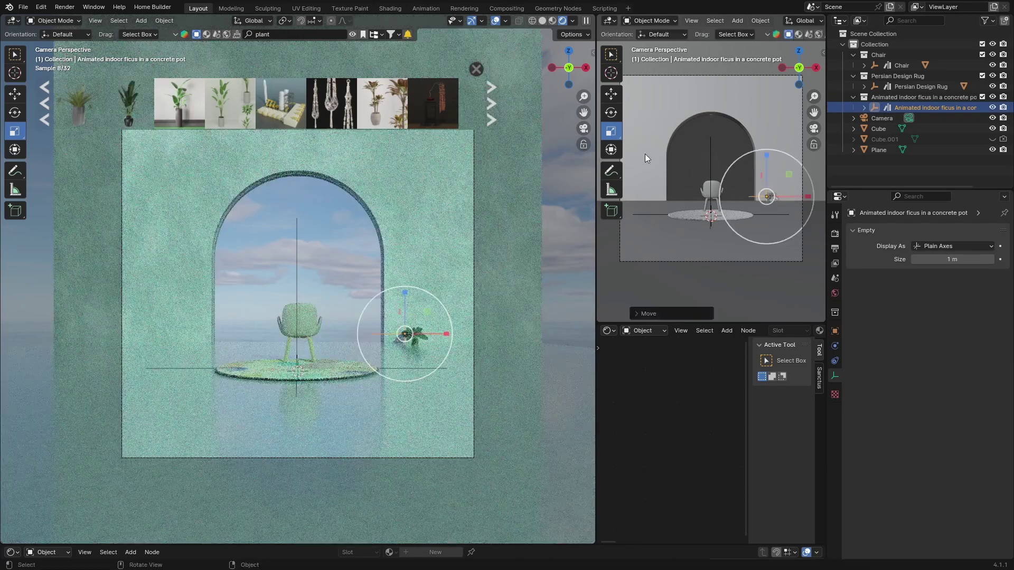
key("s")
left_click(608, 271)
key("g")
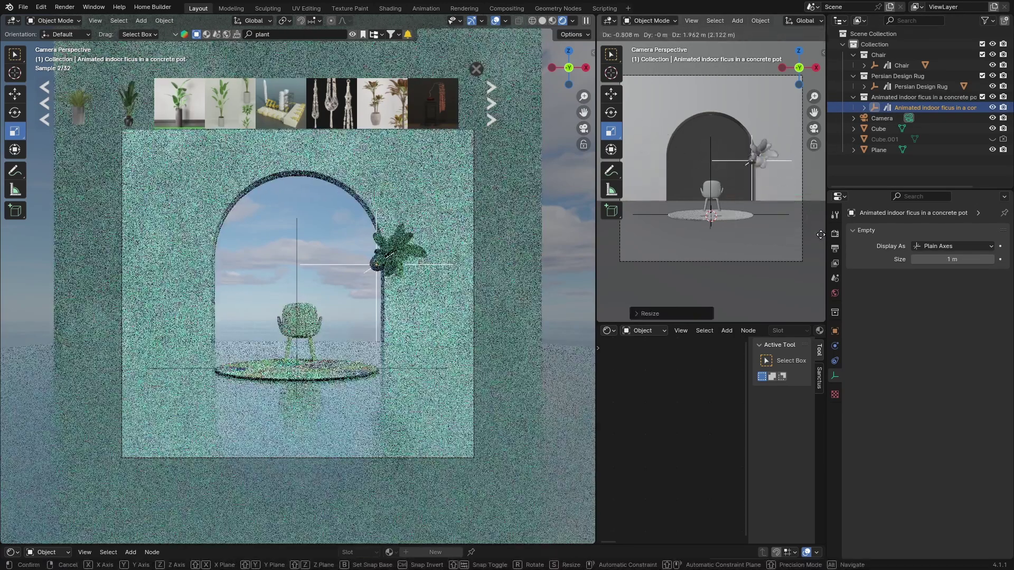
left_click(660, 280)
- Rotate the ficus 90 degrees about the X axis
middle_click_drag(471, 305, 361, 334)
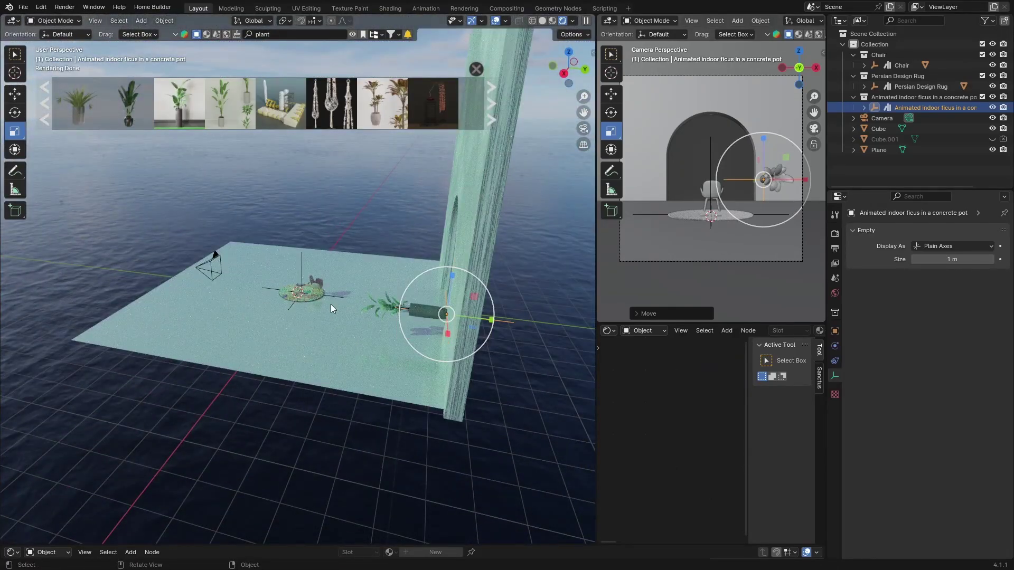
type("rx90")
key("Return")
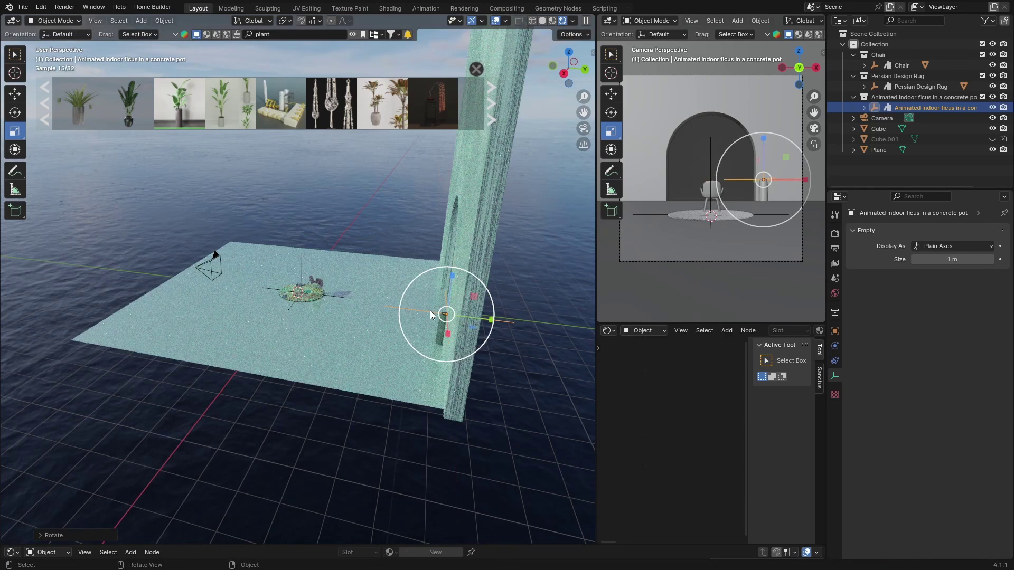
- Turn the ficus upright by rotating it 180 degrees about the X axis
mouse_move(470, 441)
middle_mouse_down()
mouse_move(462, 407)
mouse_move(462, 424)
middle_mouse_up()
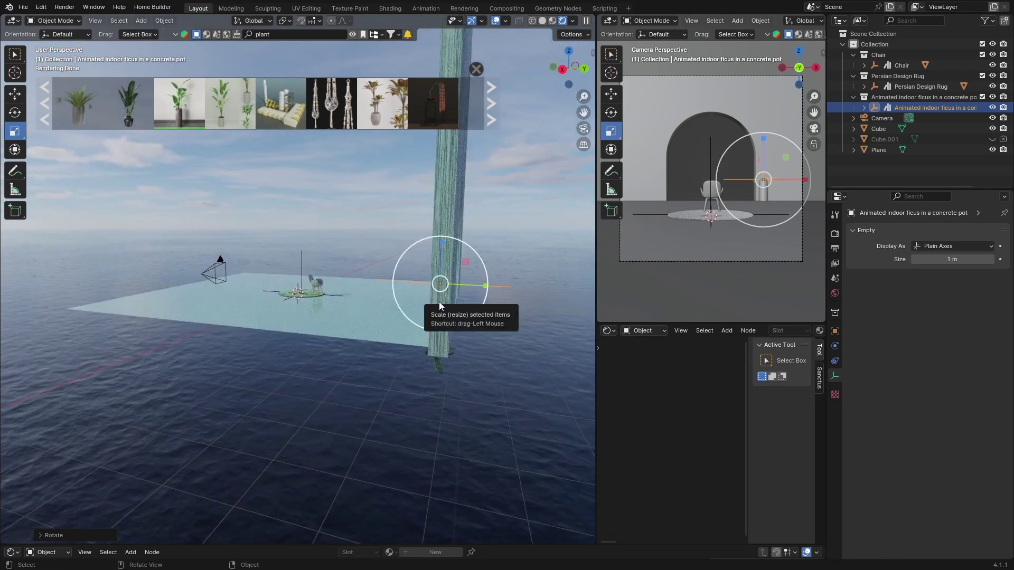
key("r")
type("x")
type("1")
type("80")
key("Return")
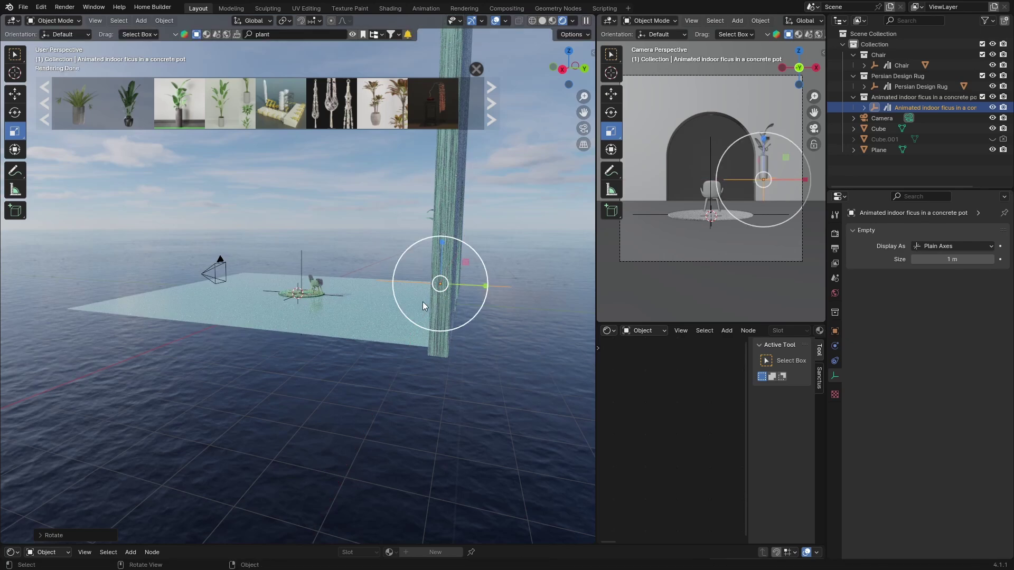
- Lower the ficus vertically by about 1.3 m in the camera view so its pot stands at floor level
left_click(583, 130)
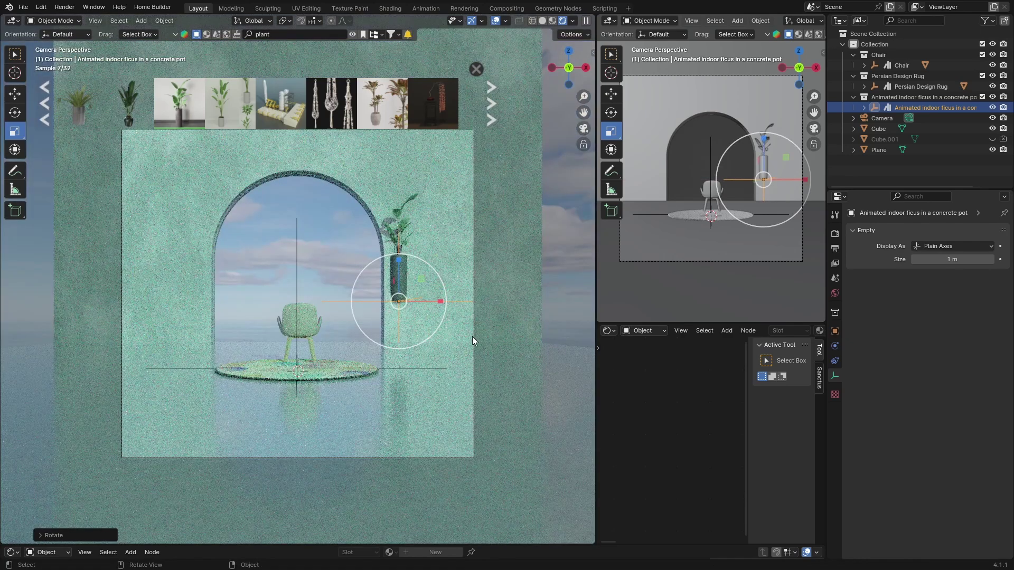
key("g")
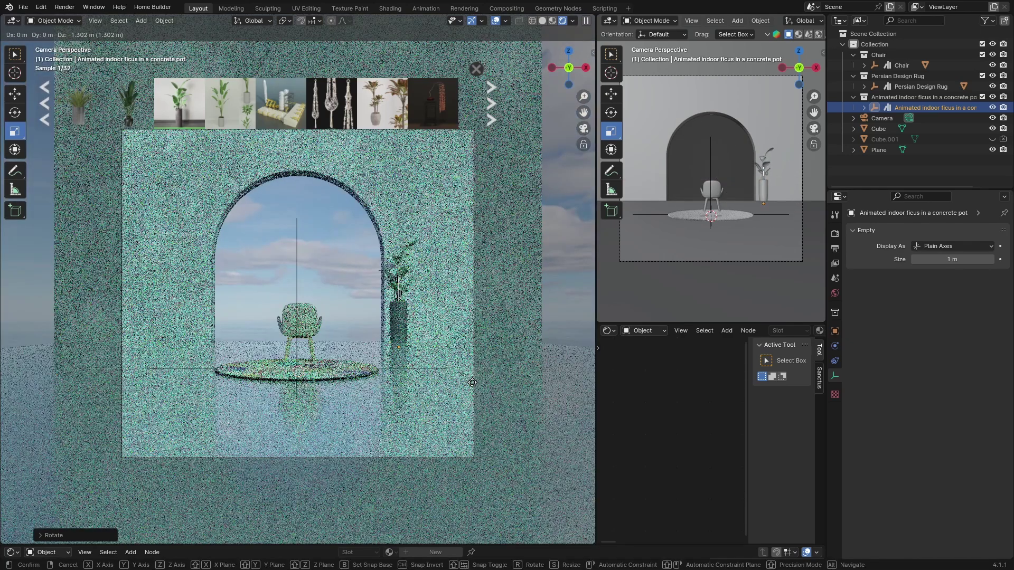
left_click(472, 382)
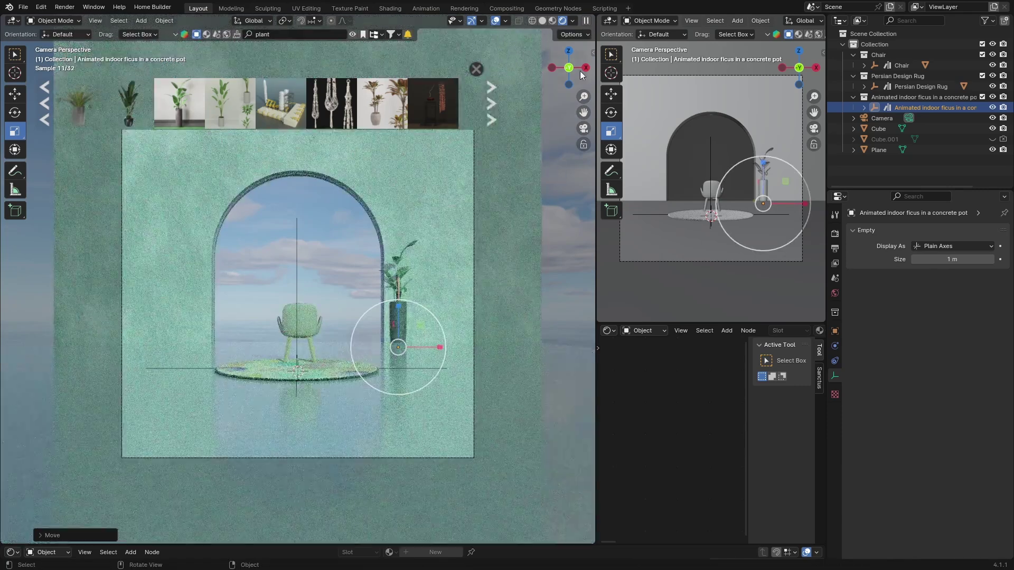
- Move the ficus along the Y axis in a solid-shaded side view so it stands just in front of the wall
left_click(544, 21)
key("KP_3")
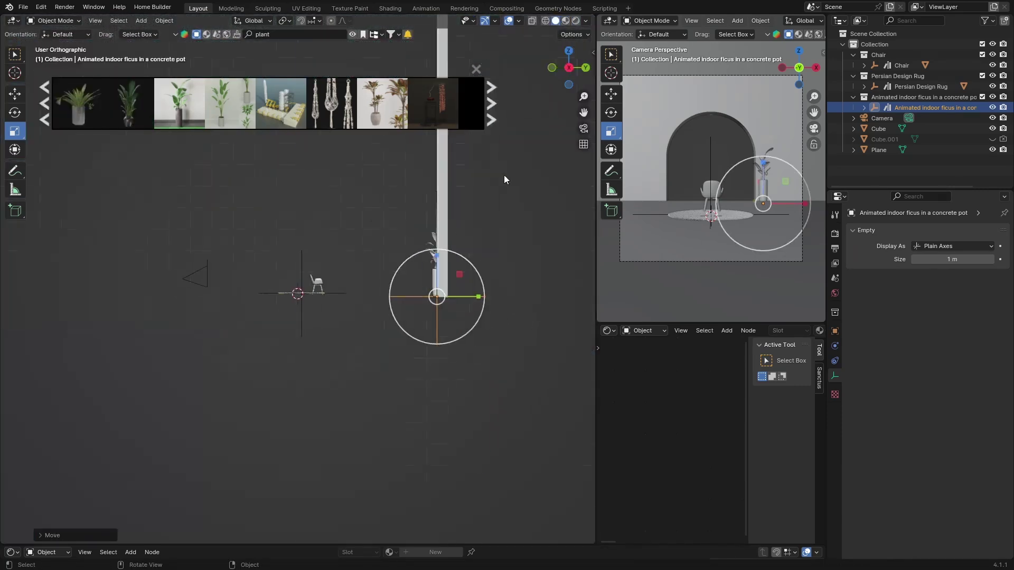
key("g")
key("y")
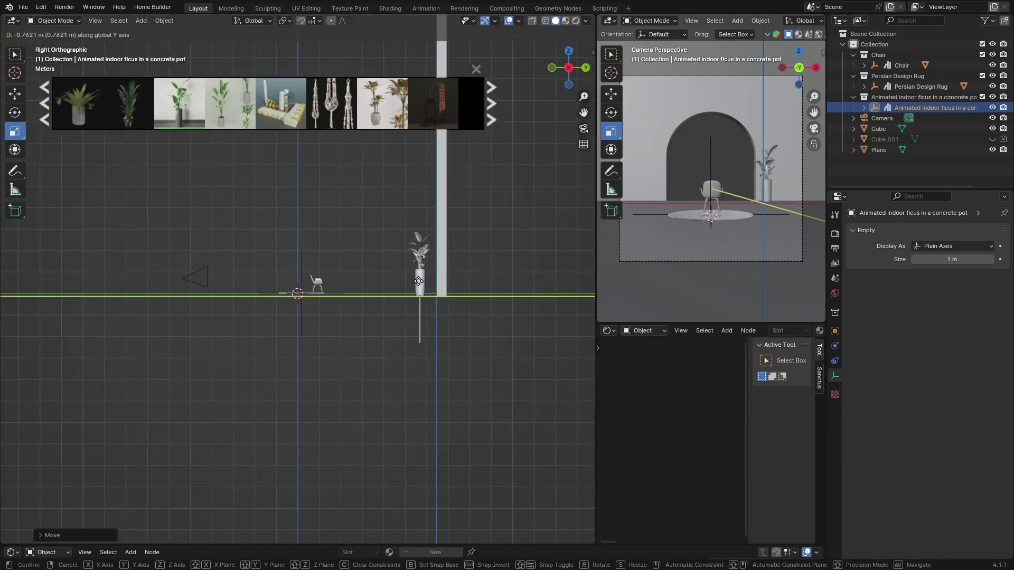
left_click(426, 311)
scroll(426, 313, "up", 4)
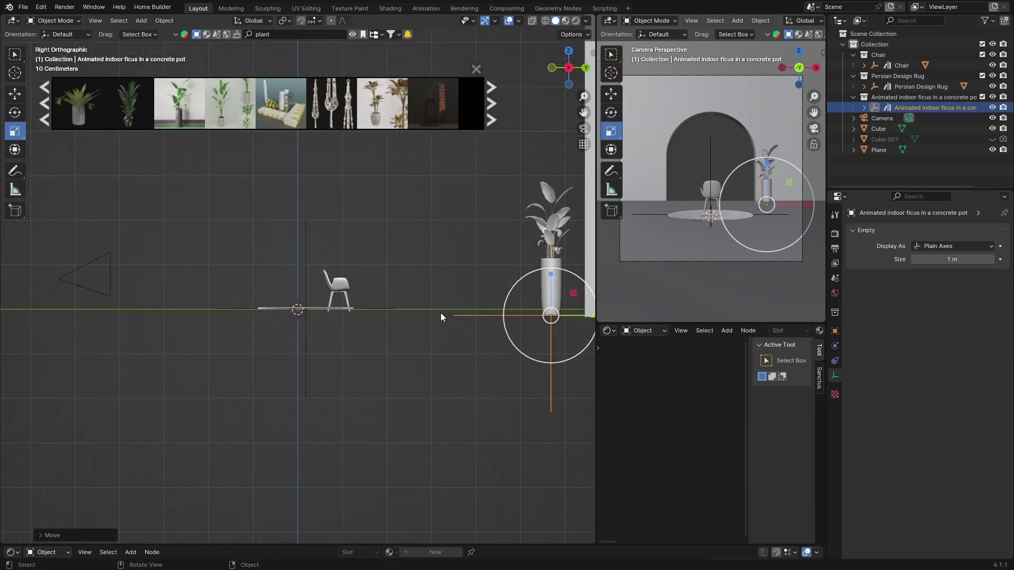
key("g")
key("y")
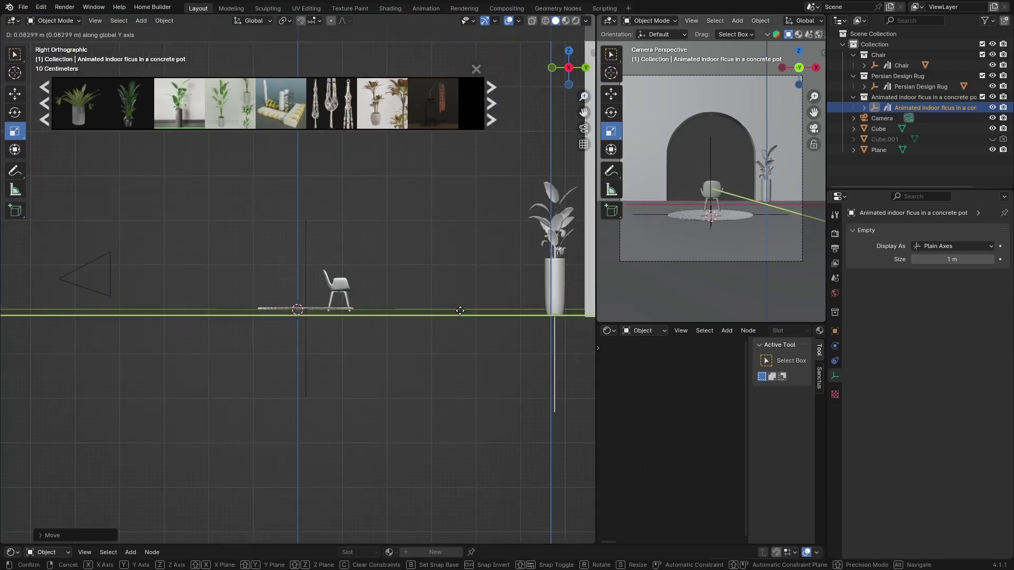
left_click(461, 311)
- Move the ficus along the X axis in the camera view, farther away from the arch opening
left_click(584, 129)
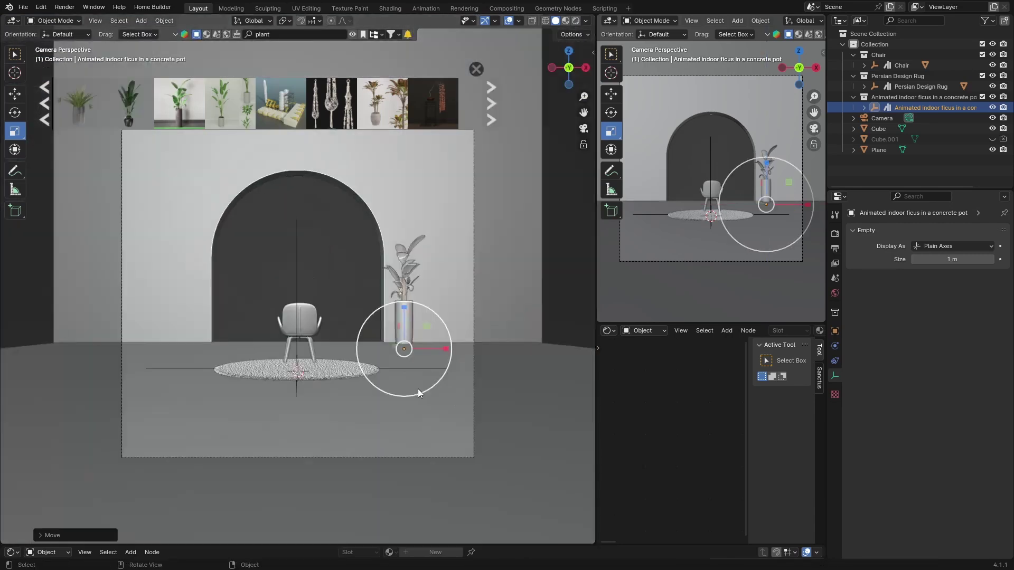
key("g")
key("x")
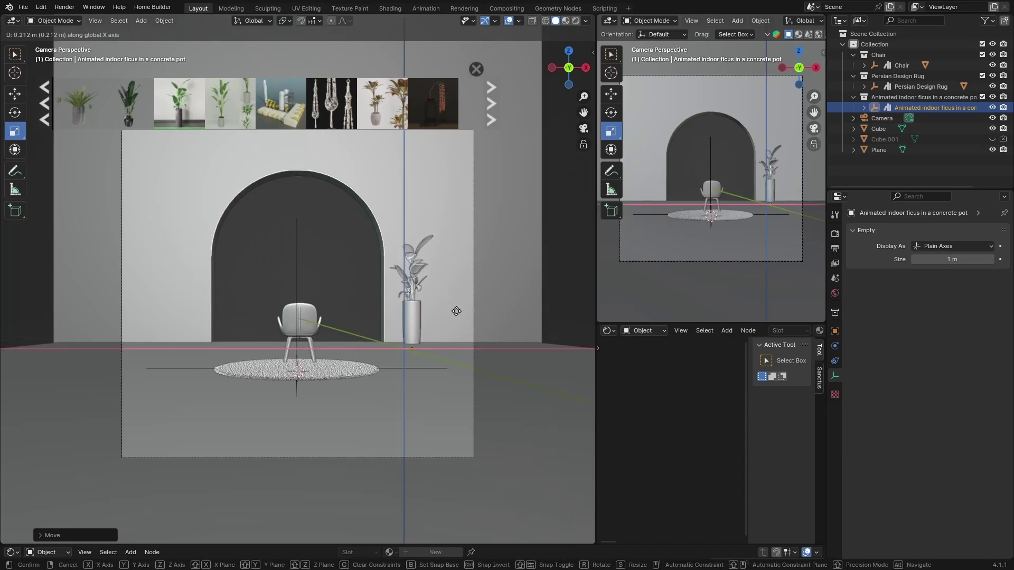
left_click(466, 316)
- Deselect the ficus, preview the scene in rendered shading and close the asset bar
left_click(506, 288)
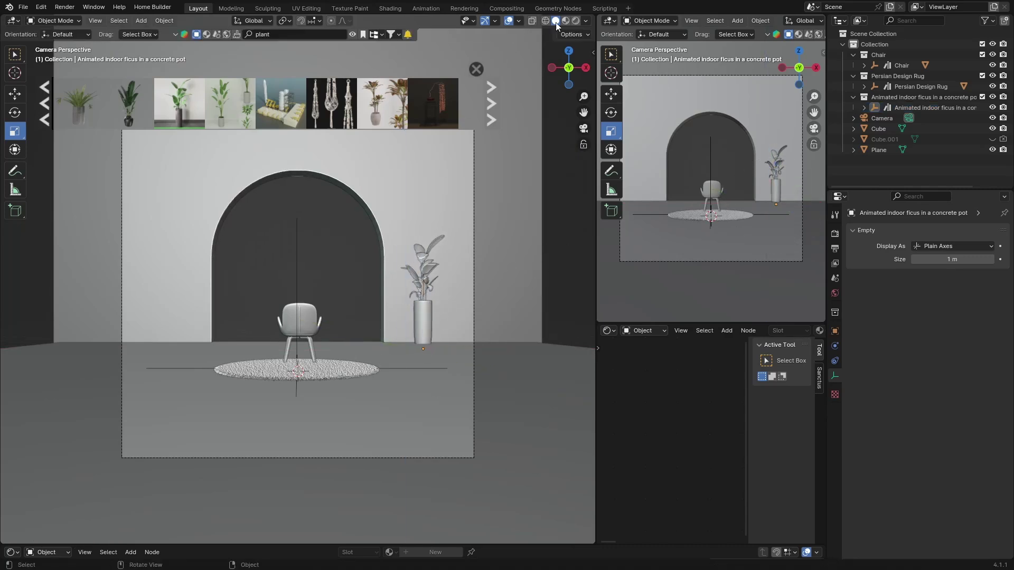
left_click(576, 21)
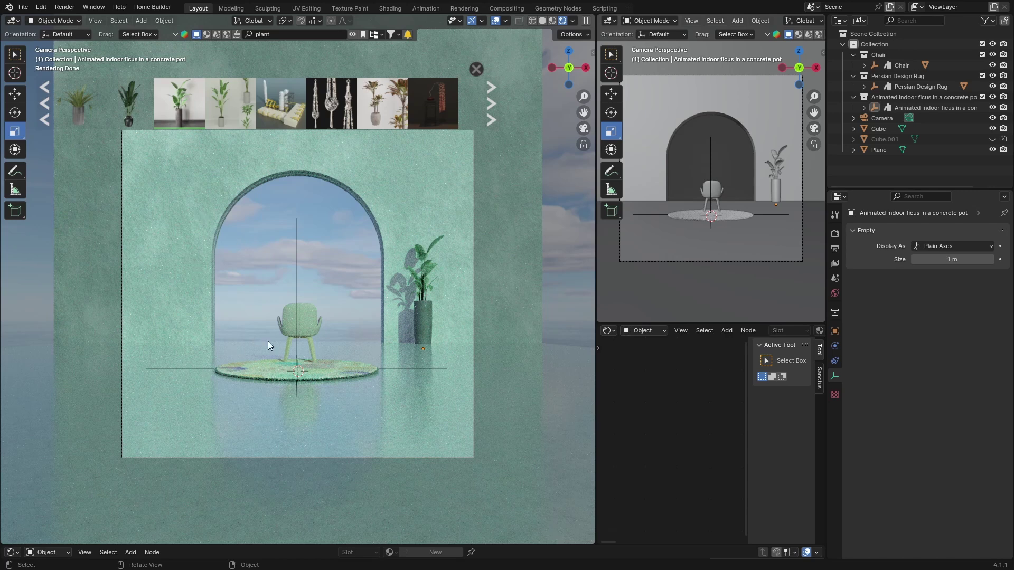
left_click(476, 69)
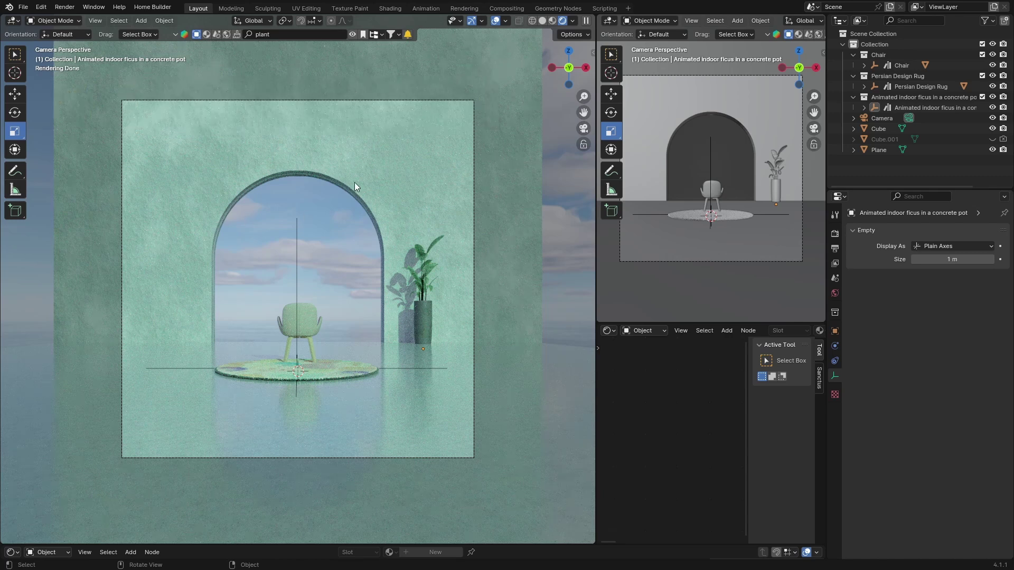